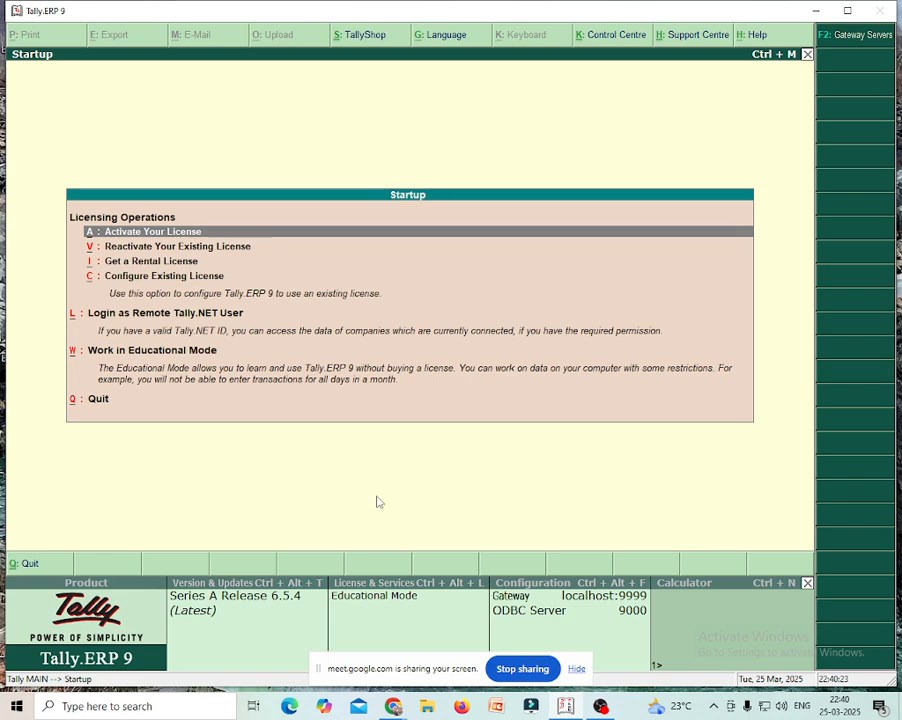
- Choose 'Work in Educational Mode' on the startup screen to reach the Gateway of Tally
key(Down)
key(Down)
key(Down)
key(Down)
key(Down)
key(Down)
key(Up)
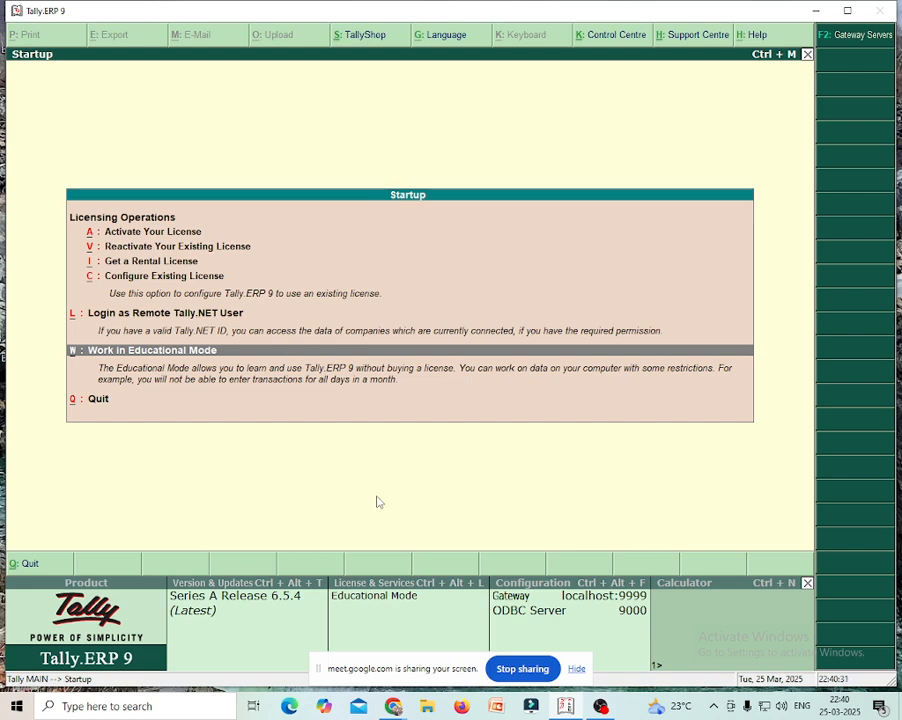
key(Return)
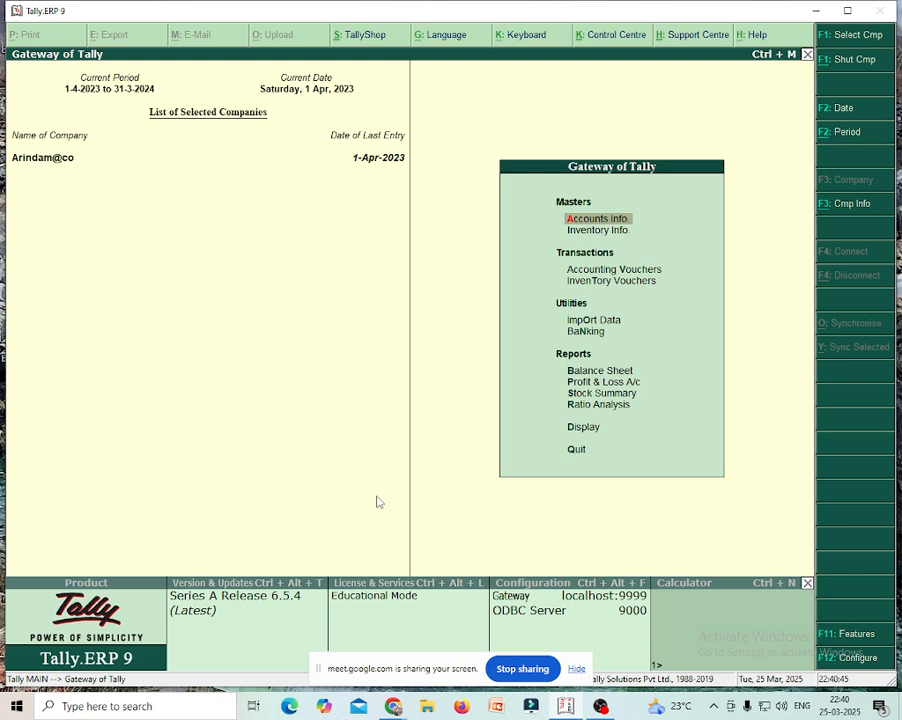
- Close the loaded company with Alt+F1 and choose Create Company from Company Info
key(alt+F1)
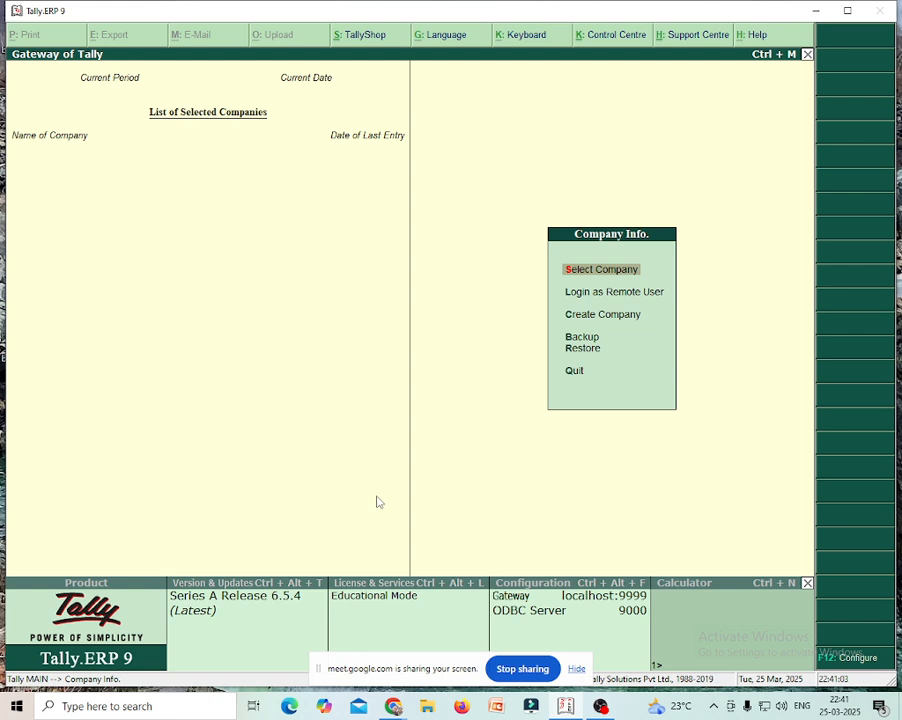
key(Down)
key(Down)
key(Return)
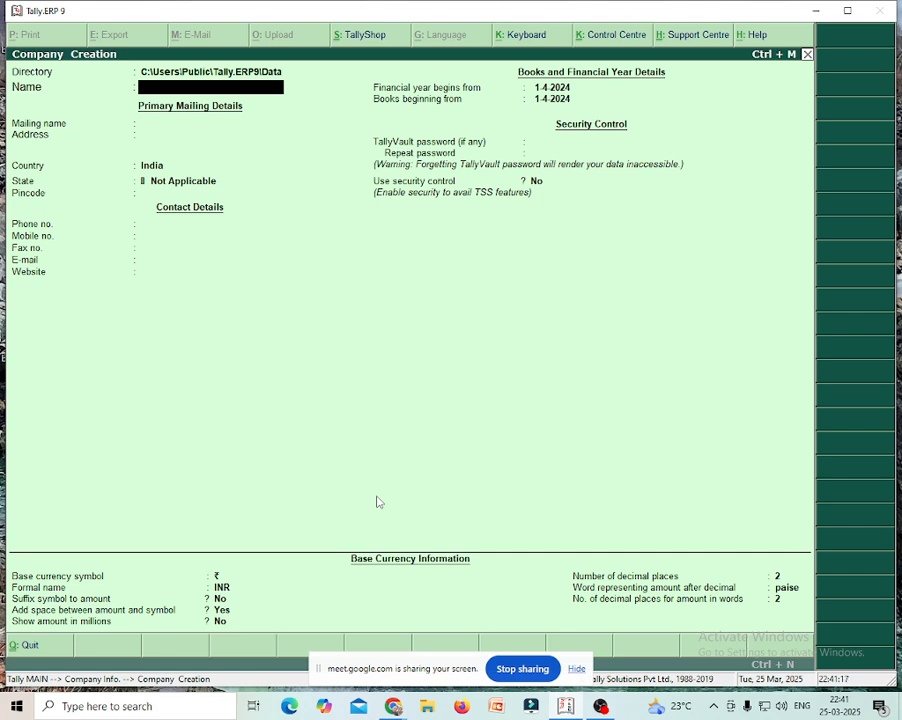
- Enter company name 'Nabanal@co', keep the matching mailing name, and type address 'Baghajatin'
text(Nabanal@co)
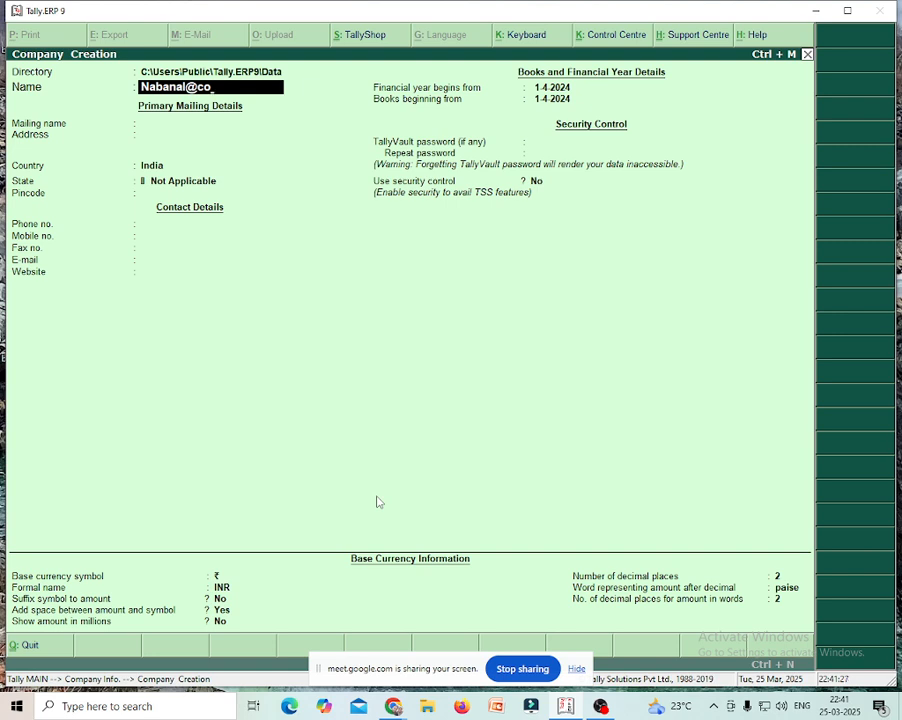
key(Return)
key(Return)
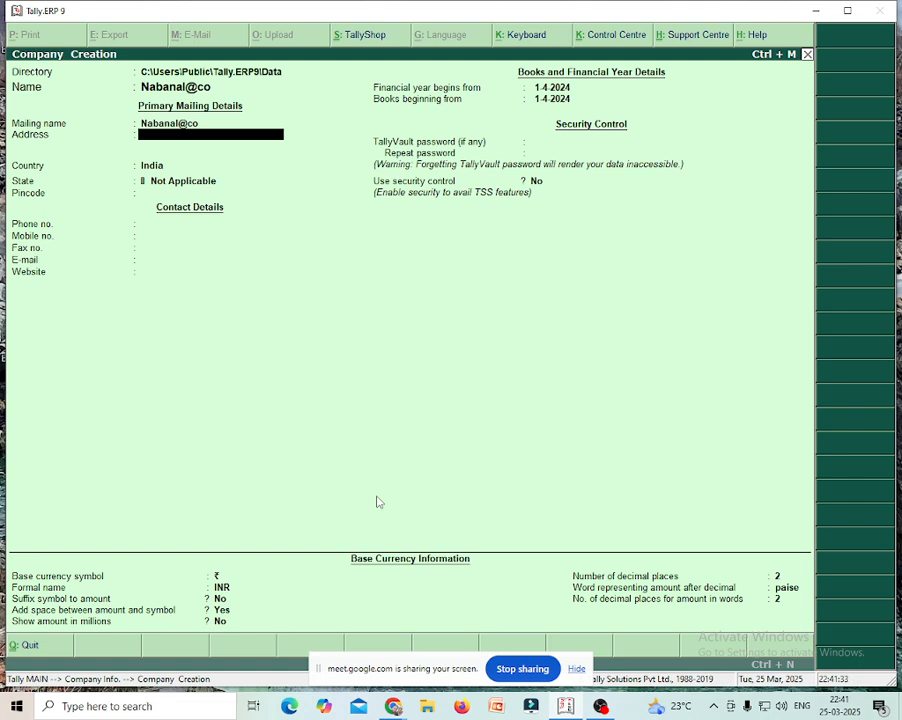
text(Baghajatin)
- Keep India as country, pick West Bengal from the List of States, and type pincode 700-092
key(Return)
key(Return)
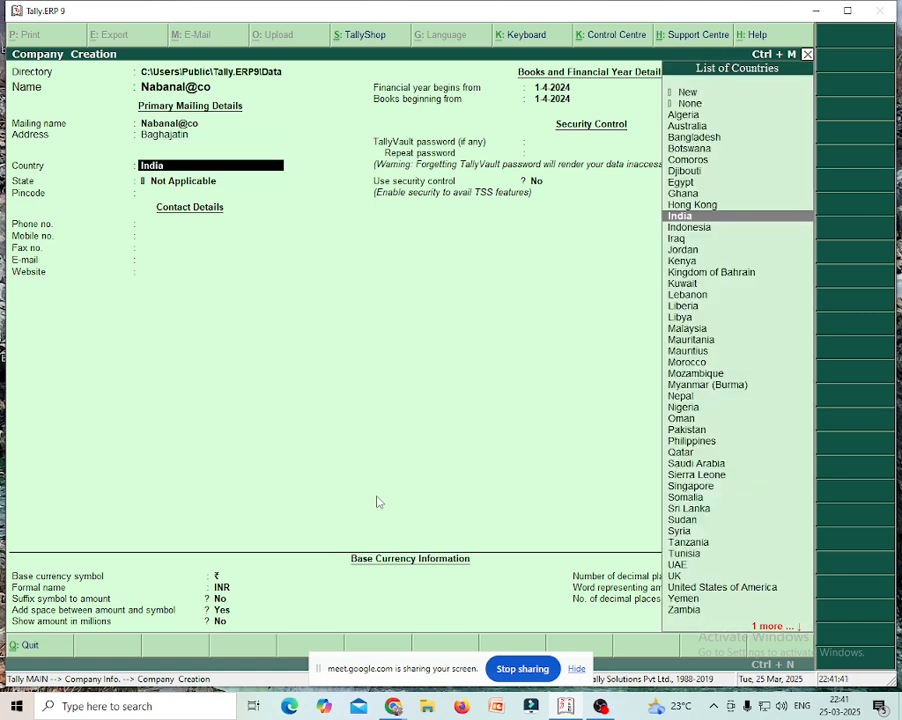
key(Return)
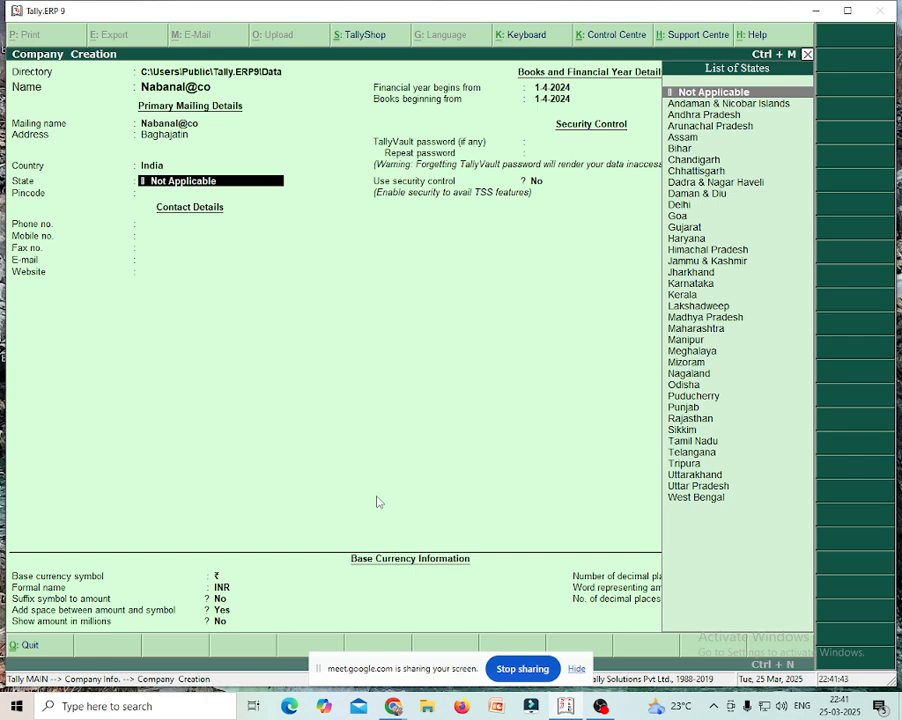
key(space)
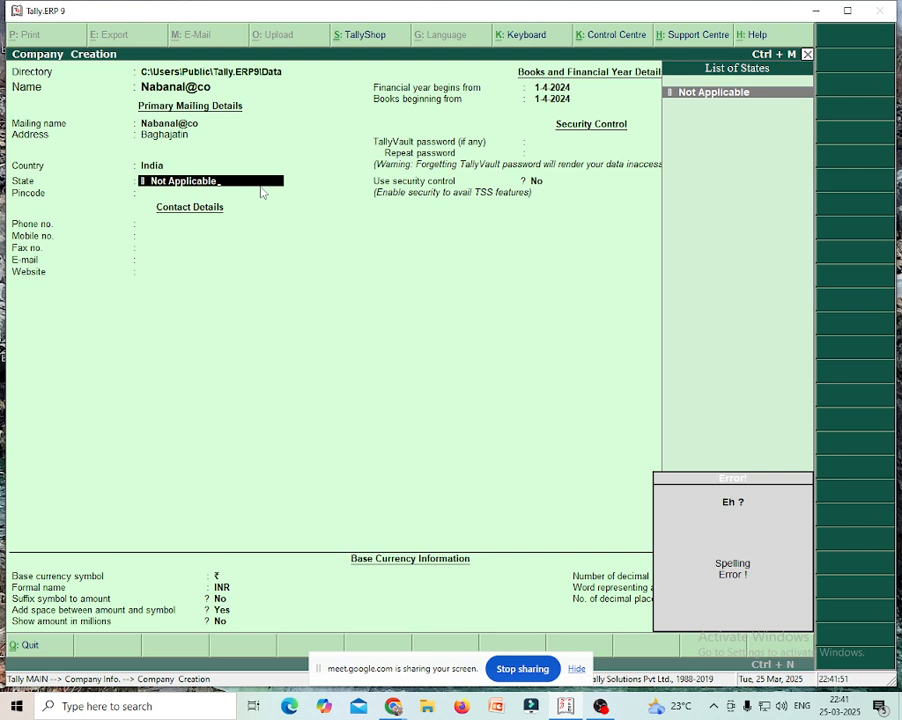
key(BackSpace)
key(BackSpace)
key(BackSpace)
key(BackSpace)
key(BackSpace)
key(BackSpace)
key(BackSpace)
key(BackSpace)
key(BackSpace)
key(BackSpace)
key(BackSpace)
key(BackSpace)
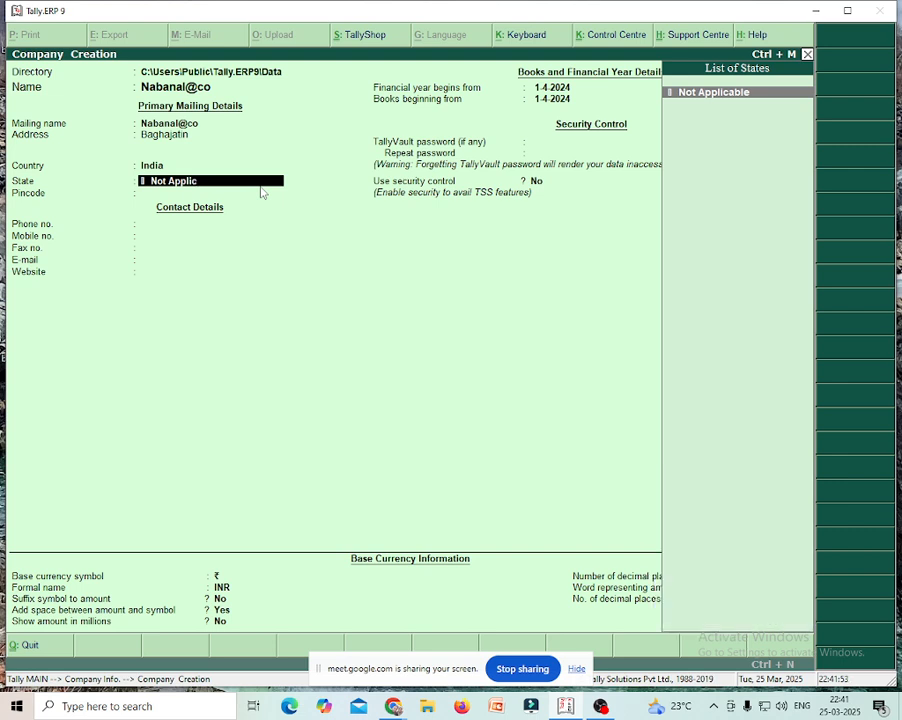
key(BackSpace)
key(BackSpace)
key(BackSpace)
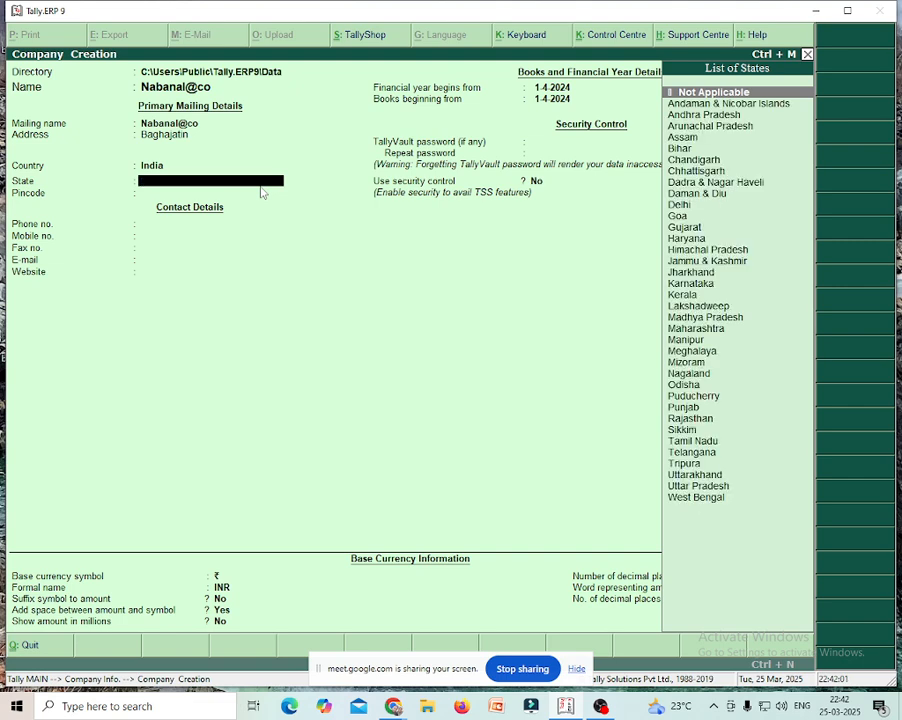
key(Down)
key(Down)
key(Down)
key(Down)
key(Down)
key(Down)
key(Down)
key(Down)
key(Down)
key(Down)
key(Down)
key(Down)
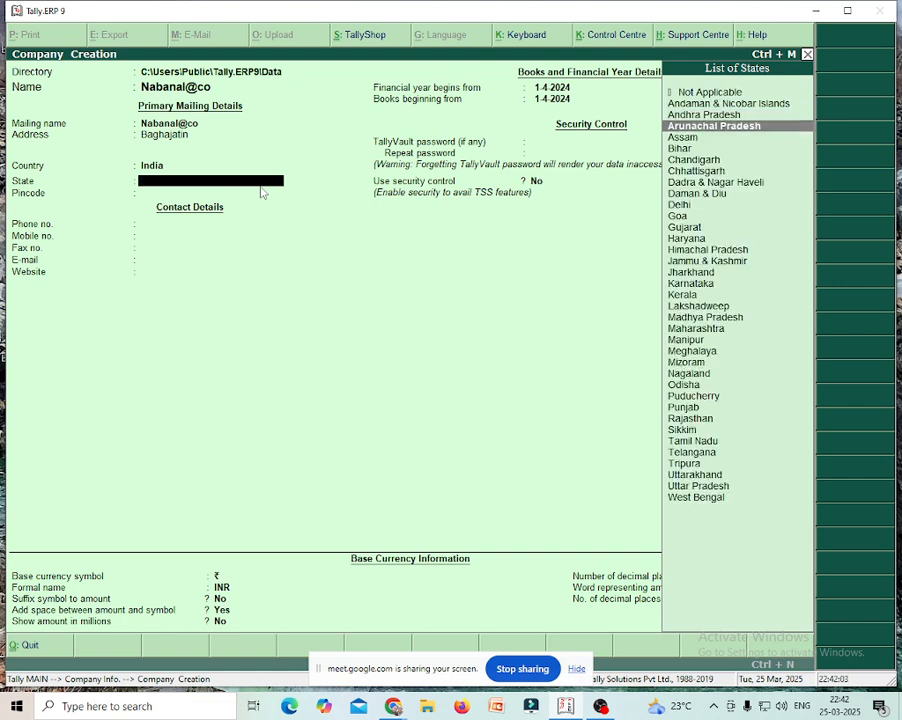
key(Down)
key(Down)
key(Down)
key(Down)
key(Down)
key(Down)
key(Down)
key(Down)
key(Down)
key(Down)
key(Down)
key(Down)
key(Down)
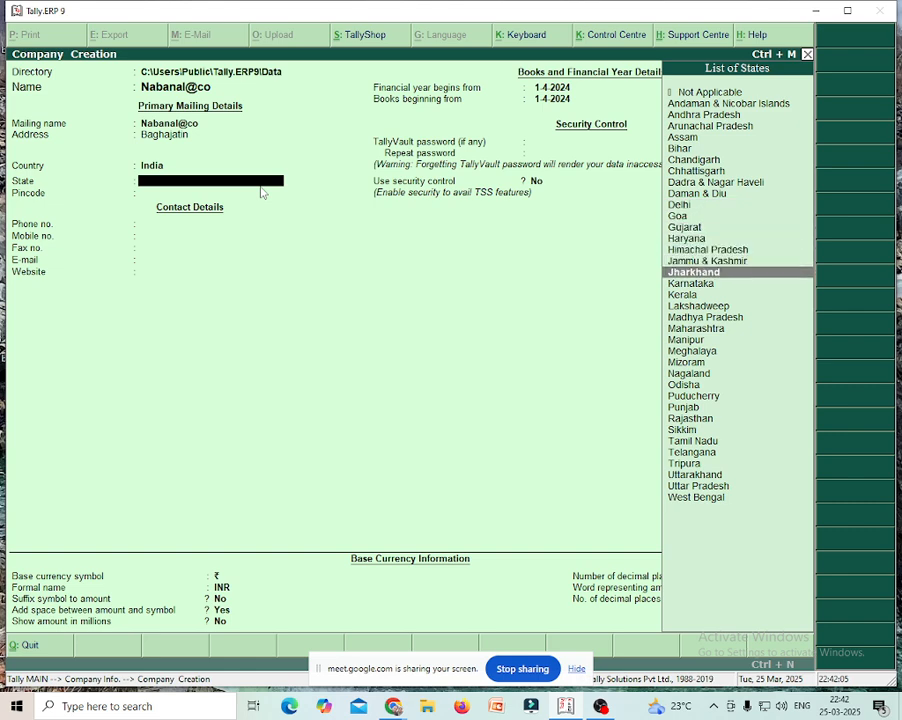
key(Down)
key(Down)
key(Down)
key(Down)
key(Down)
key(Down)
key(Down)
key(Down)
key(Down)
key(Down)
key(Down)
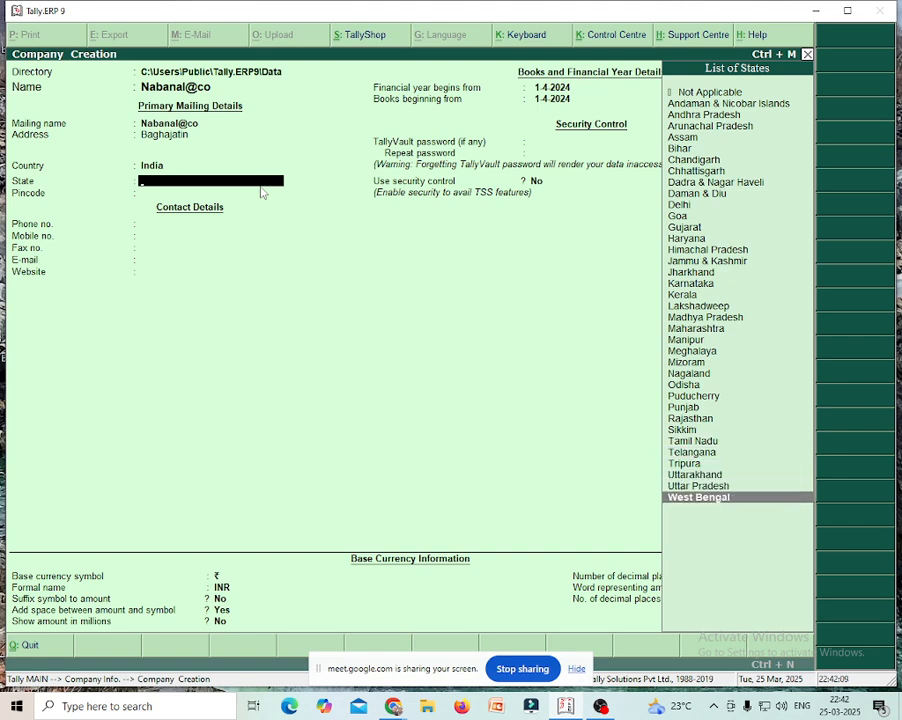
key(Return)
text(7)
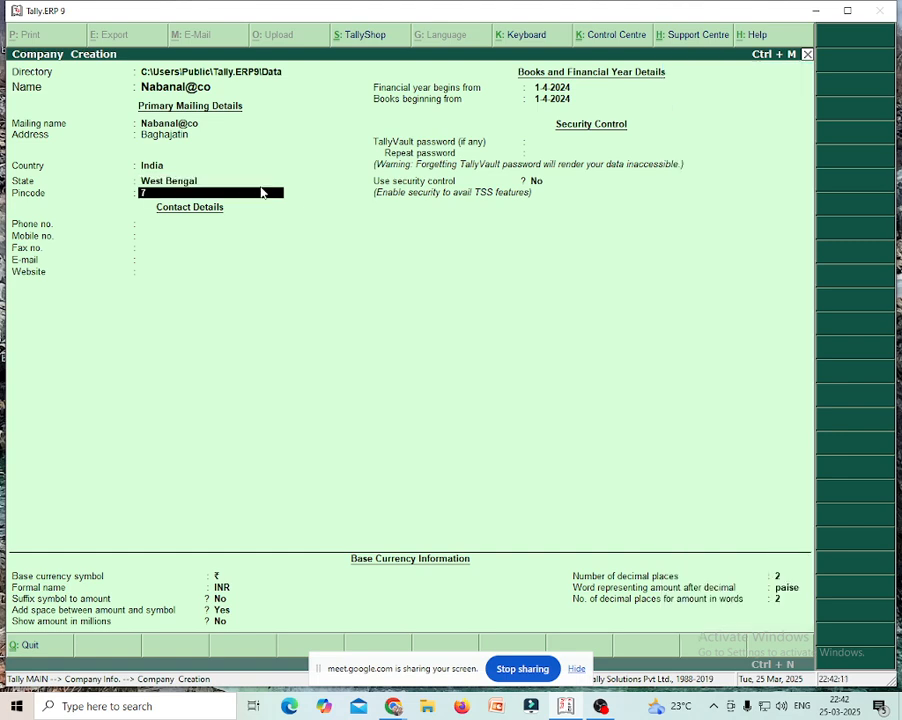
text(00-)
text(092)
- Accept pincode 700-092 and the 1-4-2024 financial year, then save company Nabanal@co
key(Return)
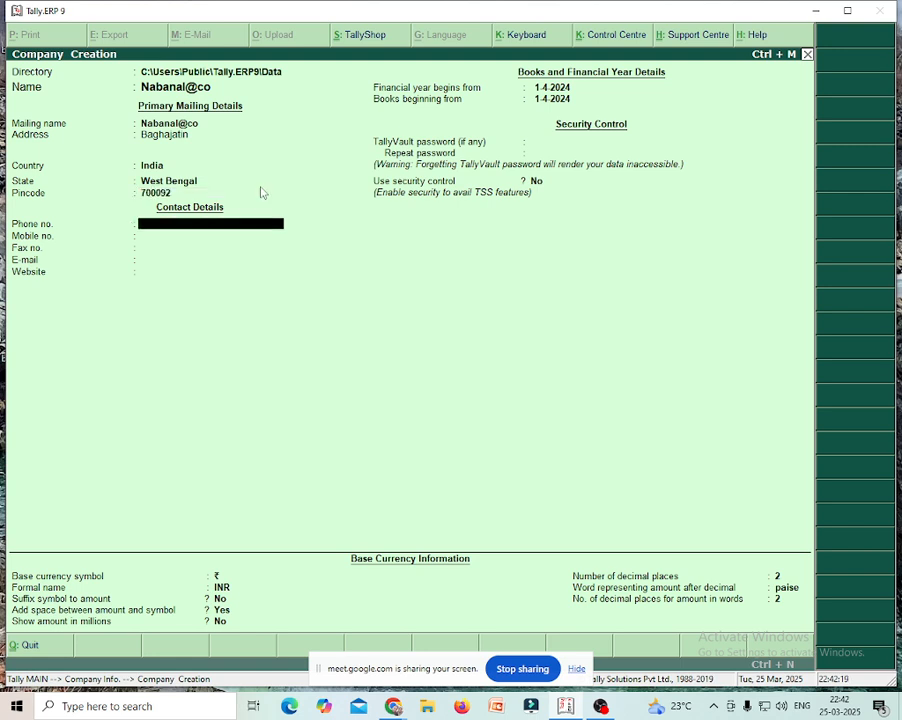
key(Return)
key(Return)
key(Return)
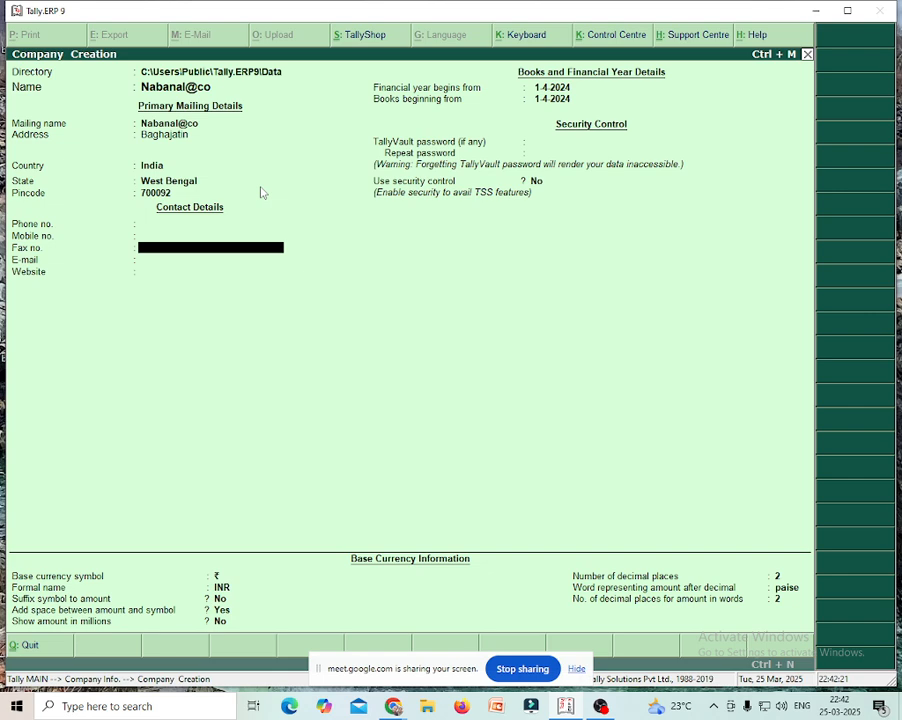
key(Return)
key(Return)
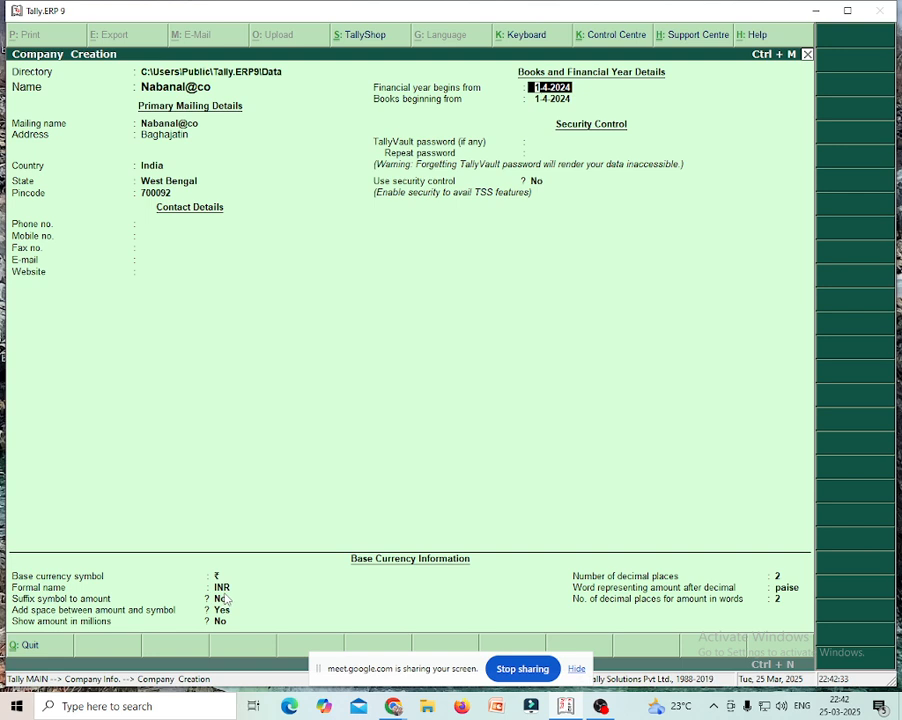
key(Return)
key(Return)
key(Return)
key(Return)
key(Return)
key(Return)
key(Return)
key(Return)
key(Return)
key(Return)
key(Return)
key(Return)
key(Return)
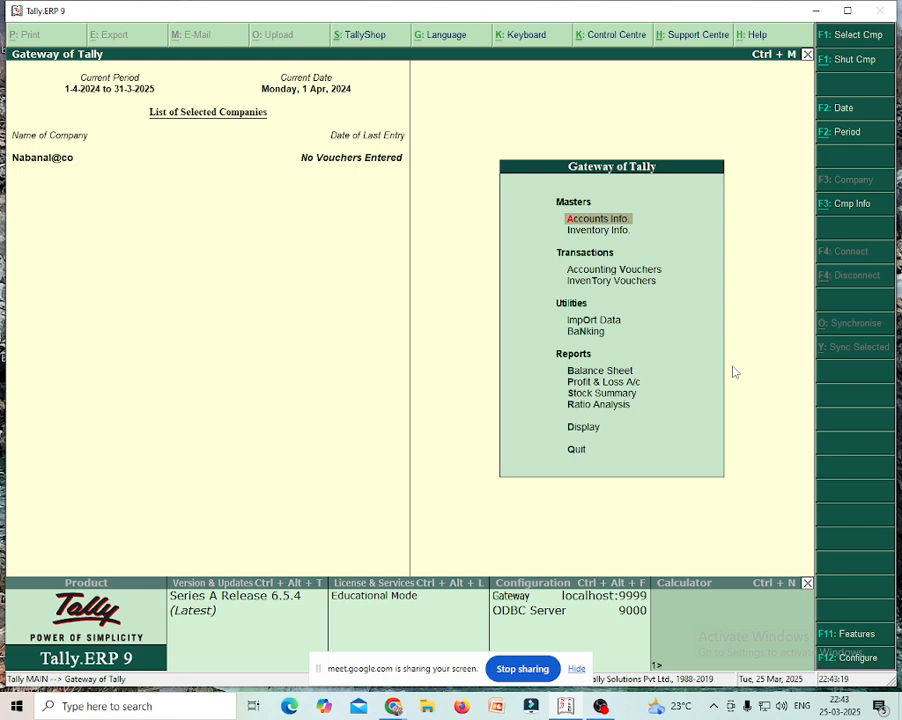
- Go through Accounts Info. and Ledgers to the single-ledger Create form
key(Return)
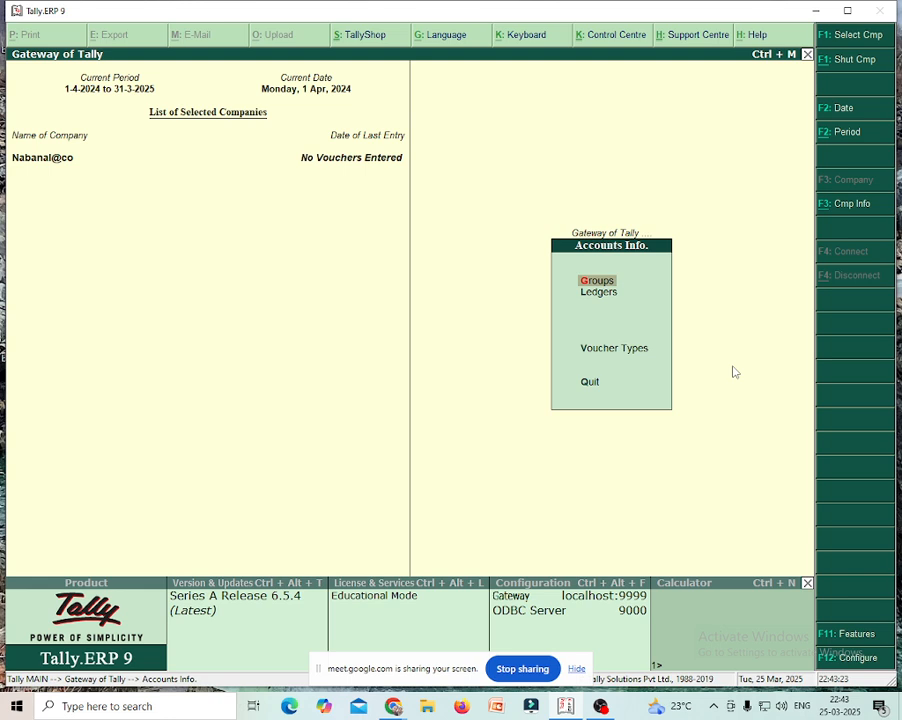
key(Escape)
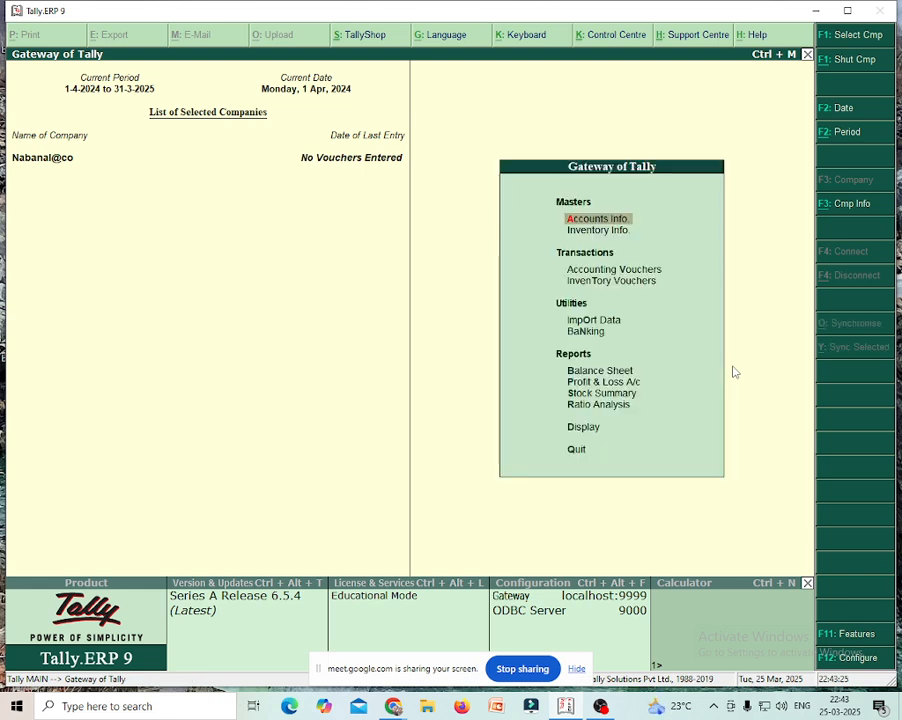
key(Return)
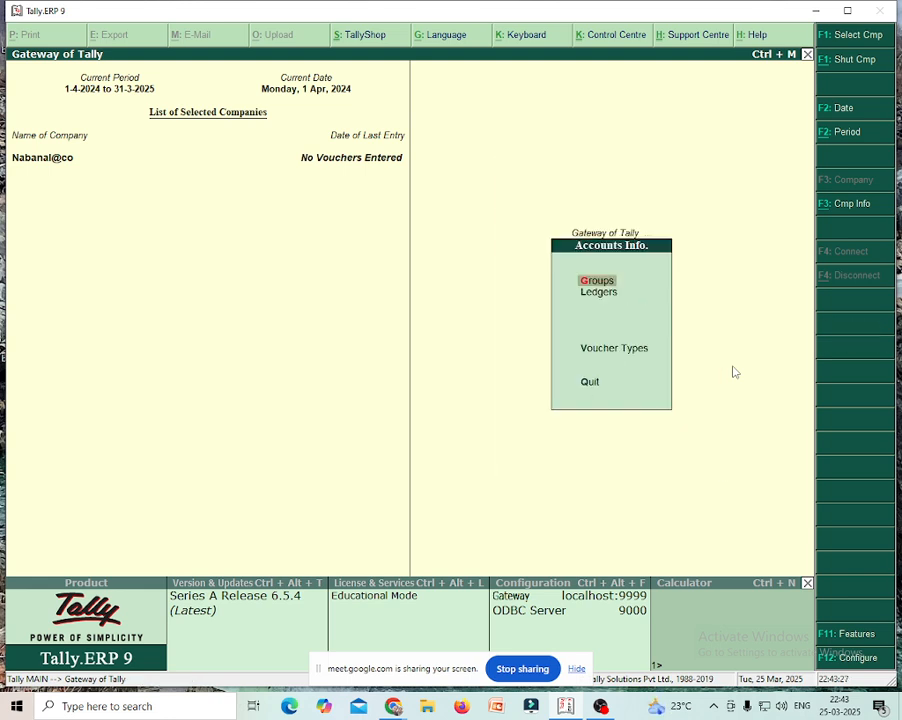
key(Down)
key(Return)
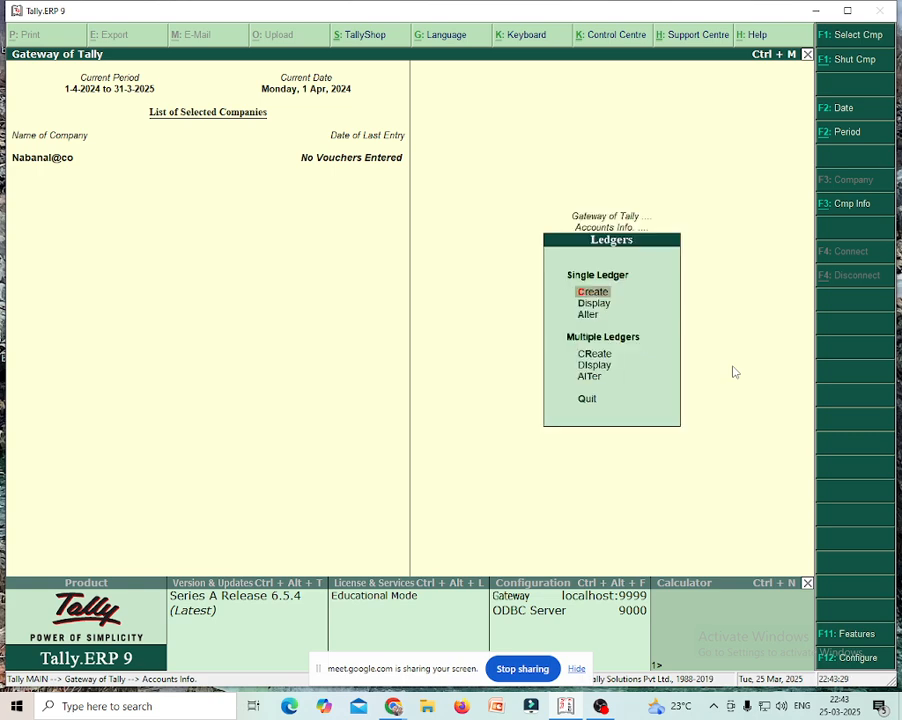
key(Down)
key(Up)
key(Return)
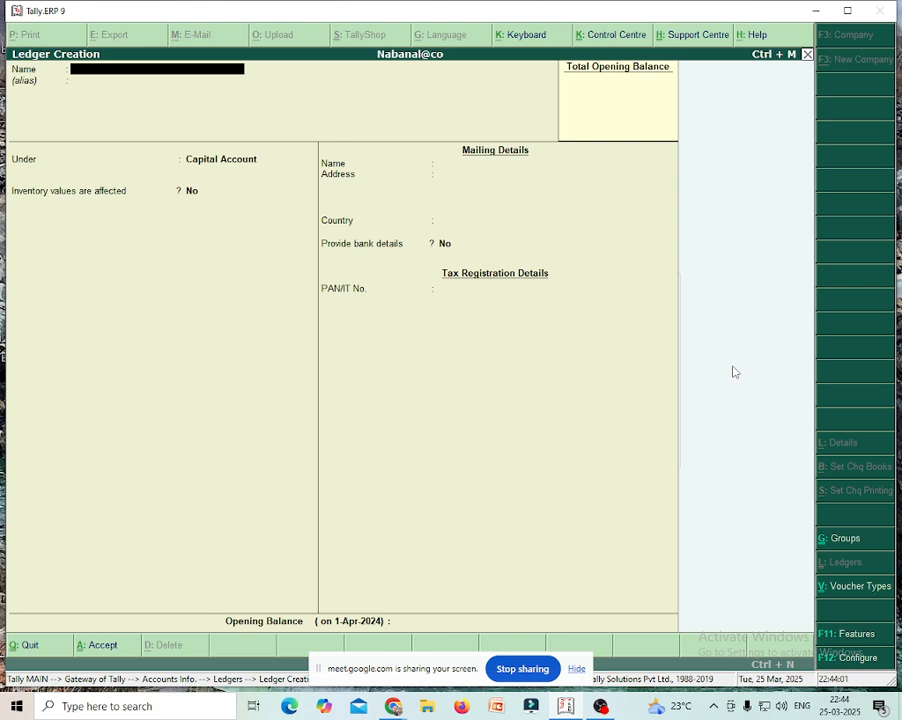
- Name the new ledger 'Capital' and place it under Capital Account
text(Capital)
key(Return)
key(Return)
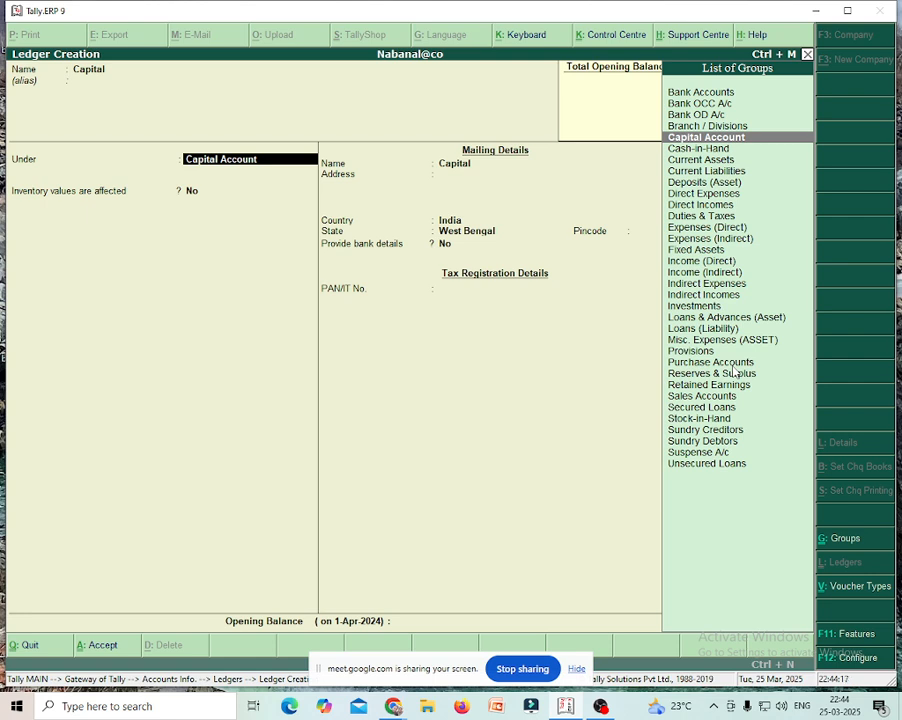
key(Return)
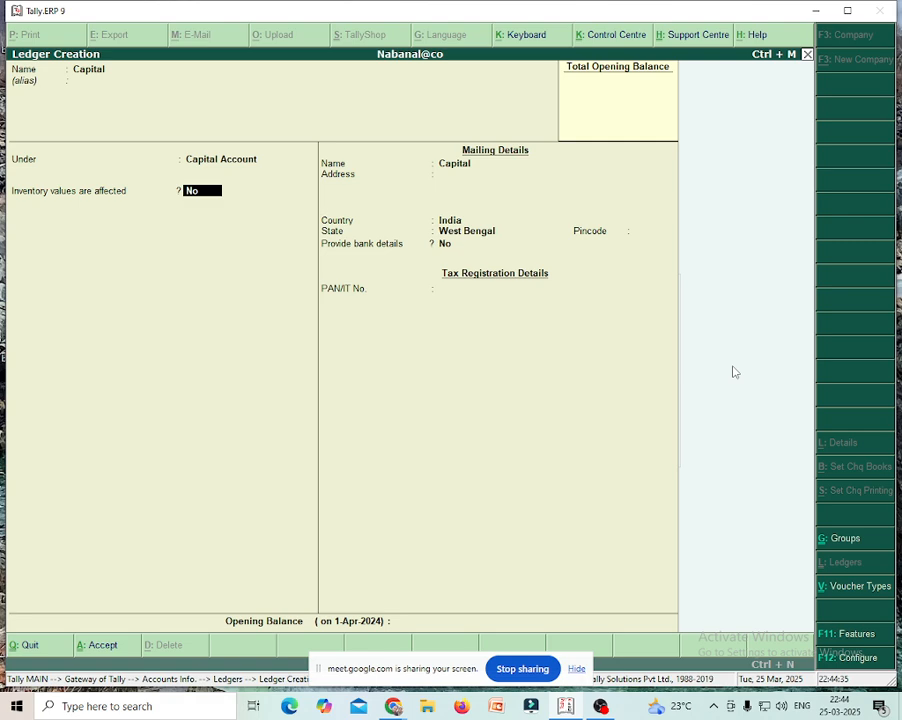
- Enter a 5,50,000 credit opening balance for the Capital ledger
key(Return)
key(Return)
key(Return)
key(Return)
key(Return)
key(Return)
key(Return)
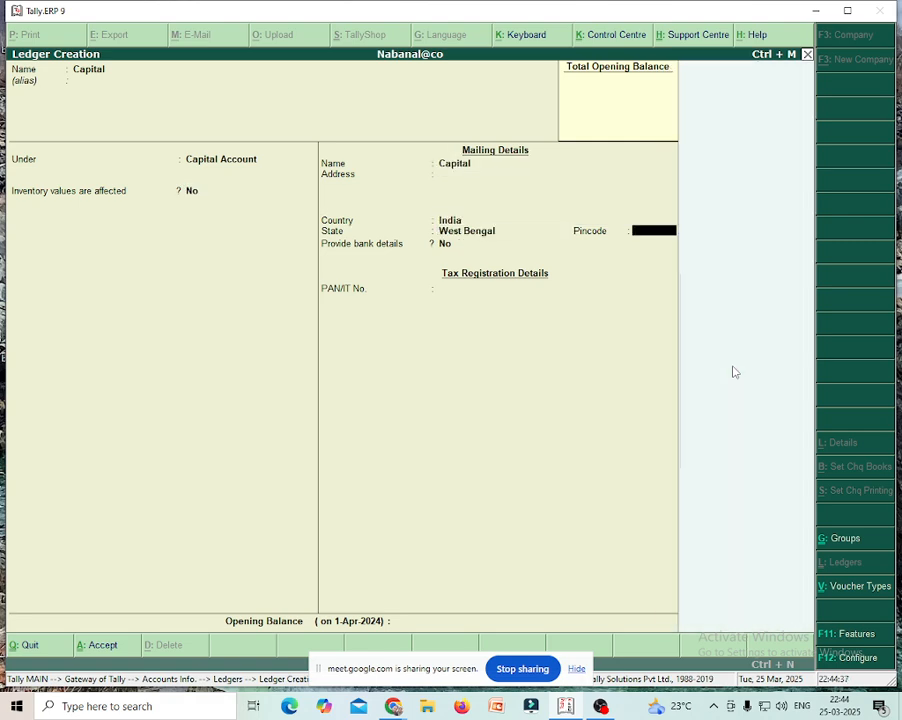
key(Return)
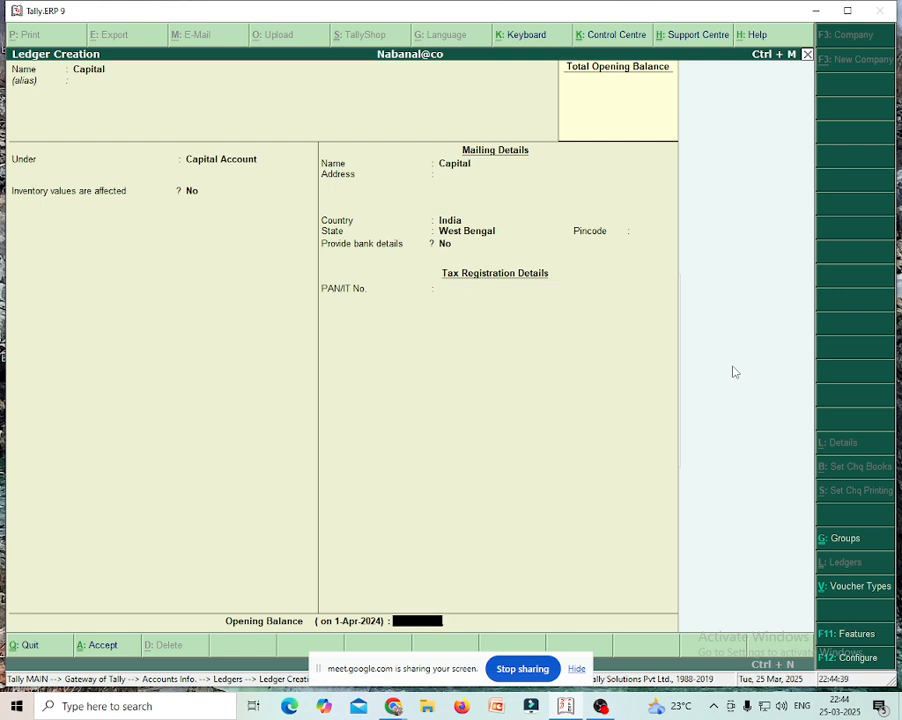
text(550000)
key(Return)
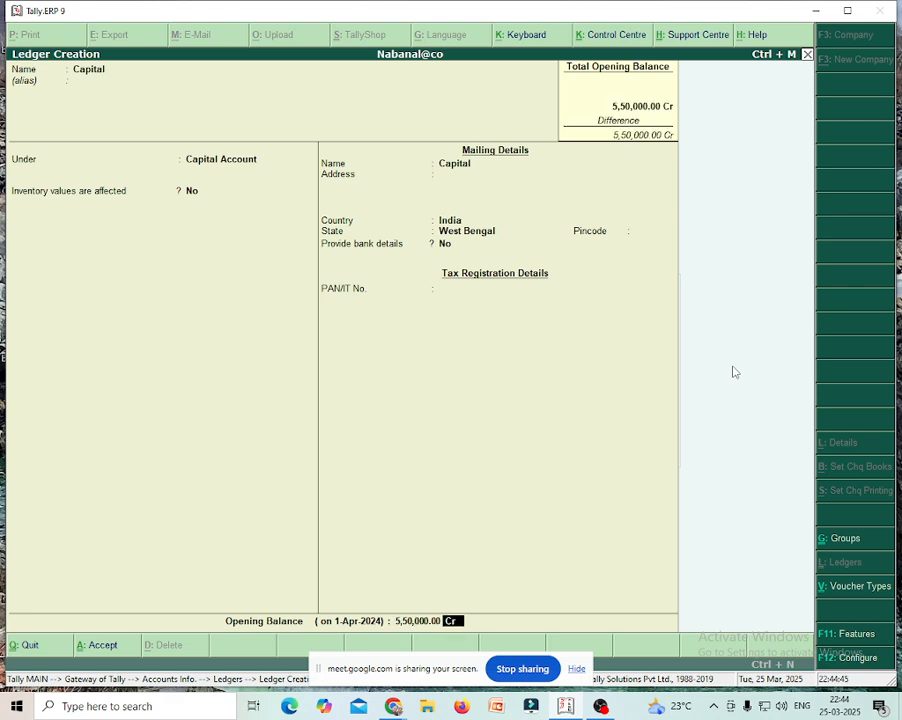
- Accept the Capital ledger so the form clears for a new ledger
key(Return)
key(Return)
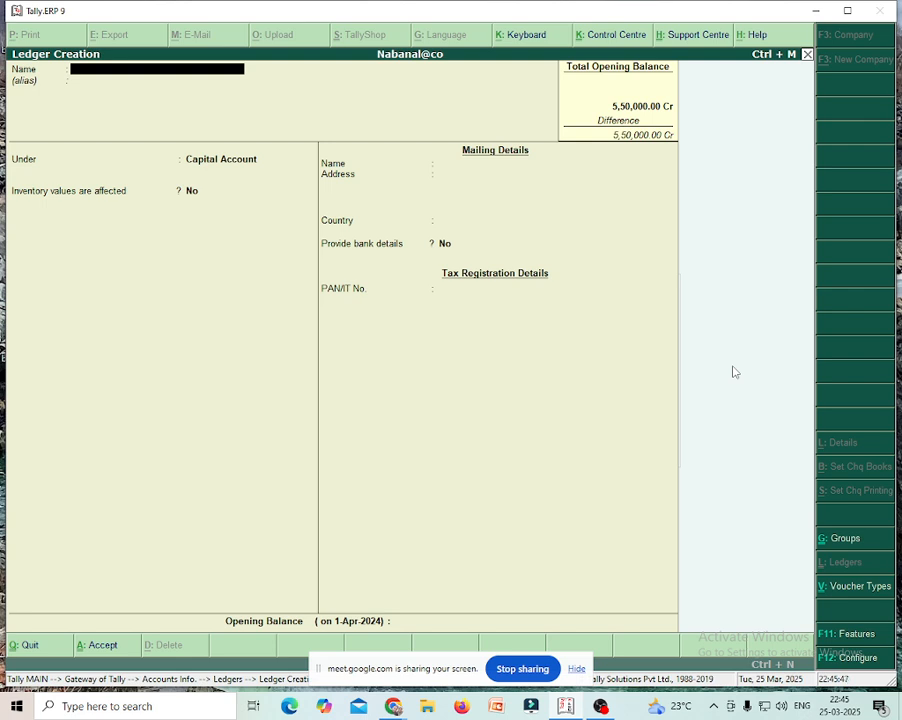
- Name the ledger 'M/s Sk Trading Co' and place it under Sundry Creditors
text(M/s Sk Trading  Co)
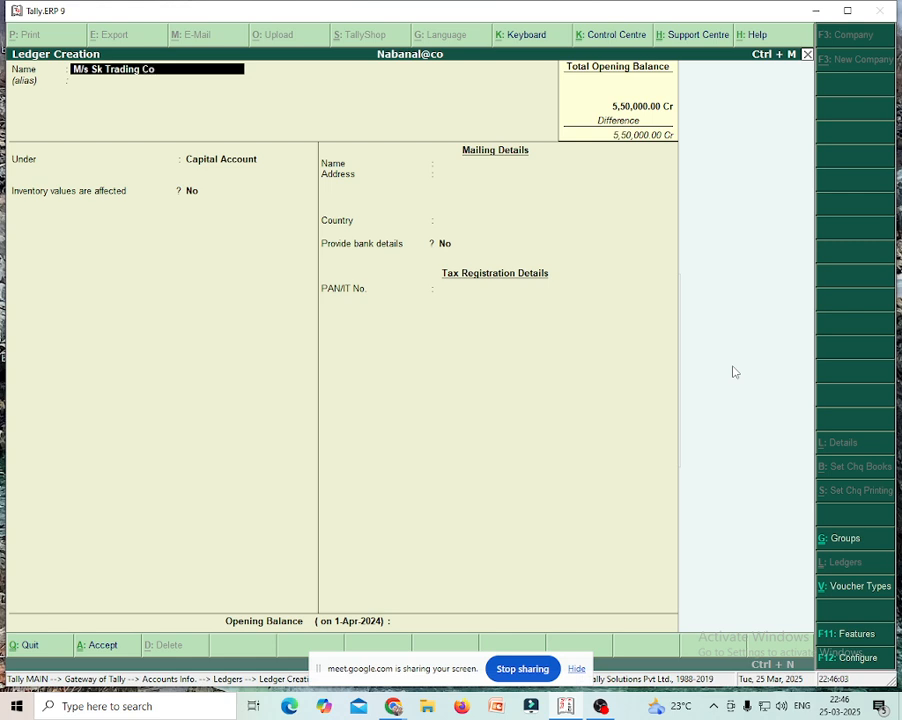
key(Return)
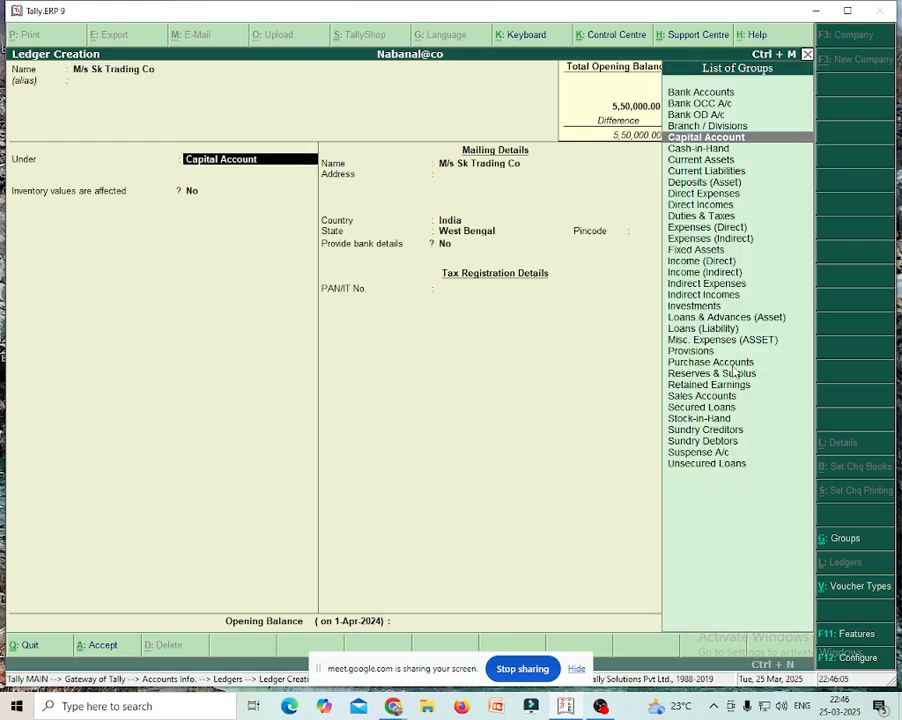
text(Sun)
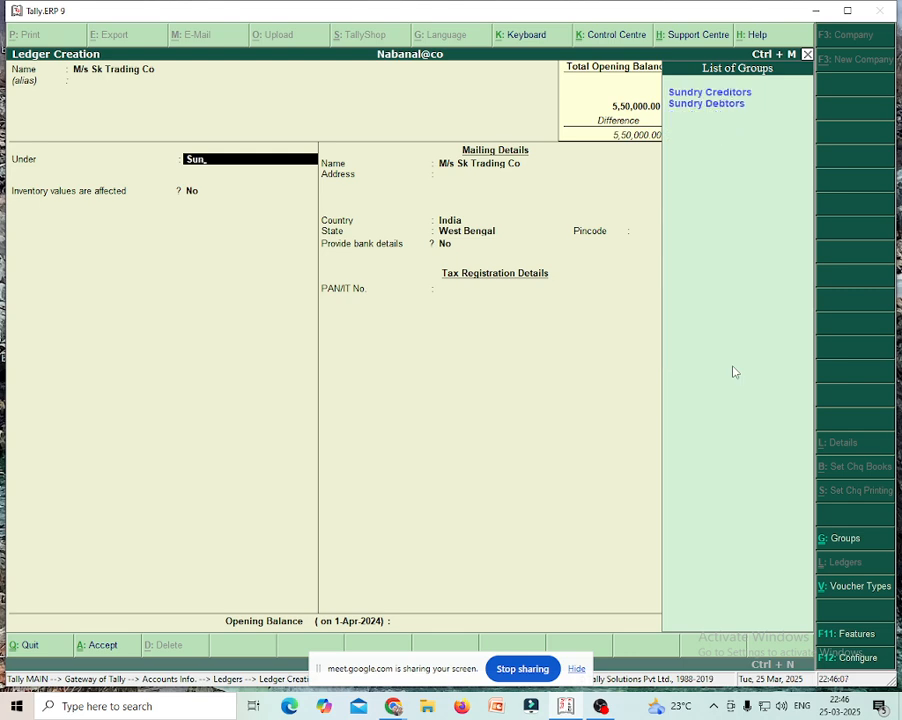
key(Return)
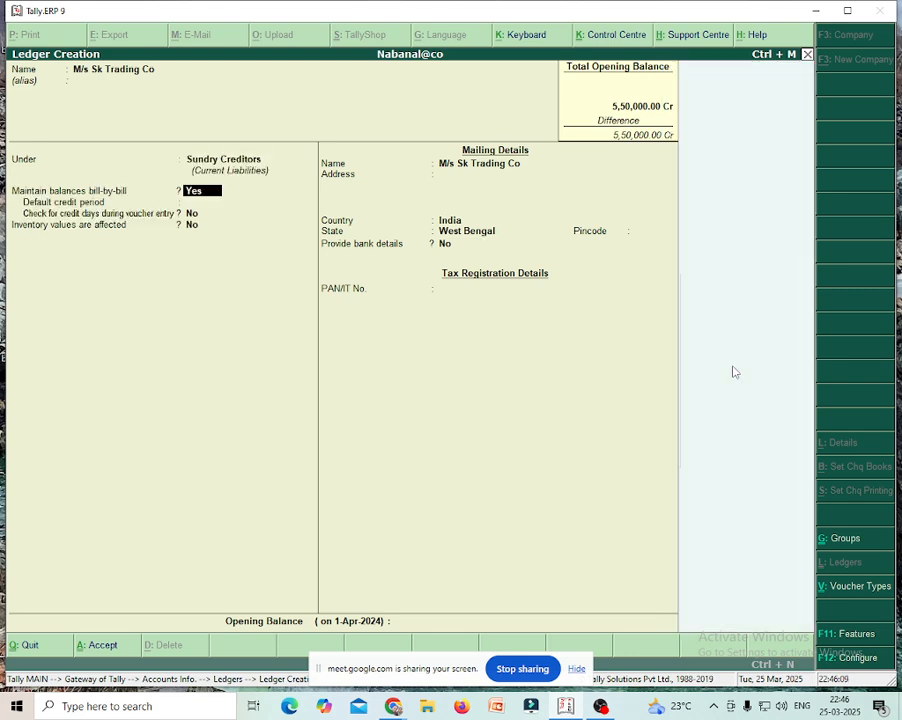
- Turn off bill-by-bill tracking, enter a 70,000 Cr opening balance and accept
key(n)
key(Return)
key(Return)
key(Return)
key(Return)
key(Return)
key(Return)
key(Return)
key(Return)
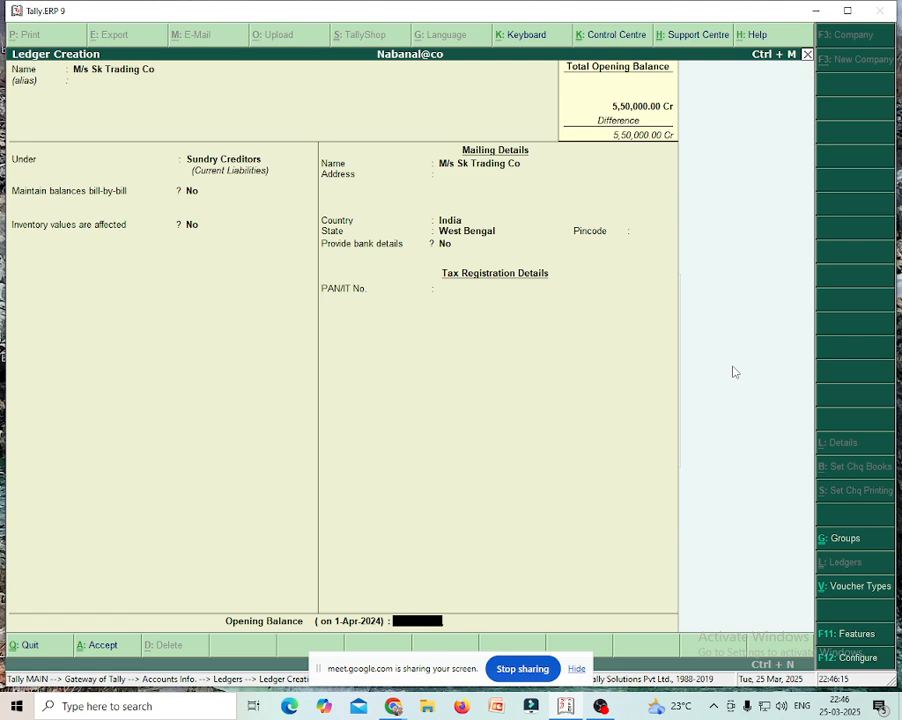
text(70,000)
key(Return)
key(Return)
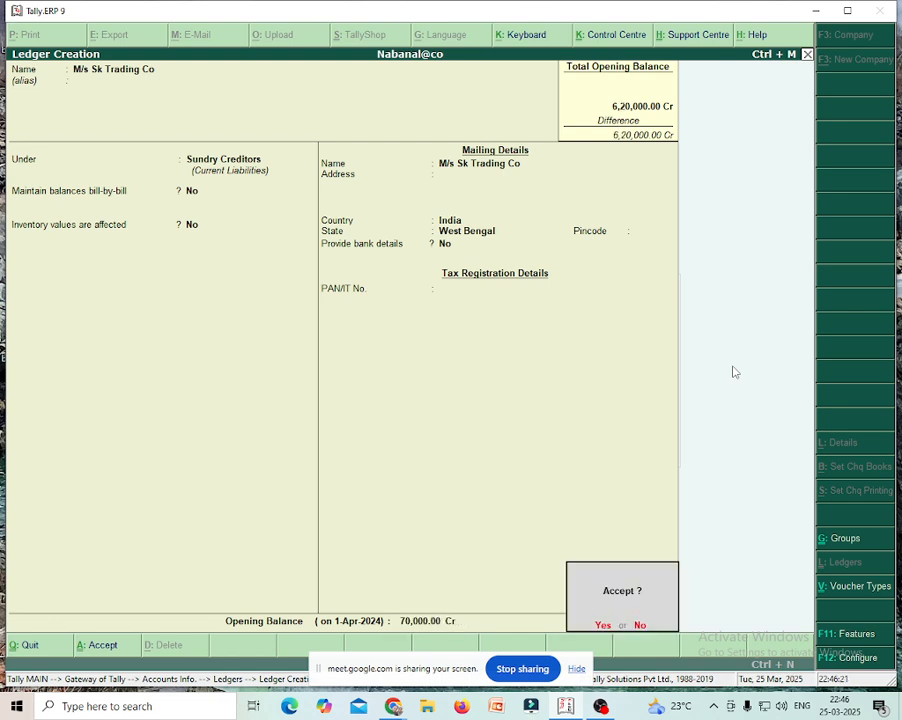
key(Return)
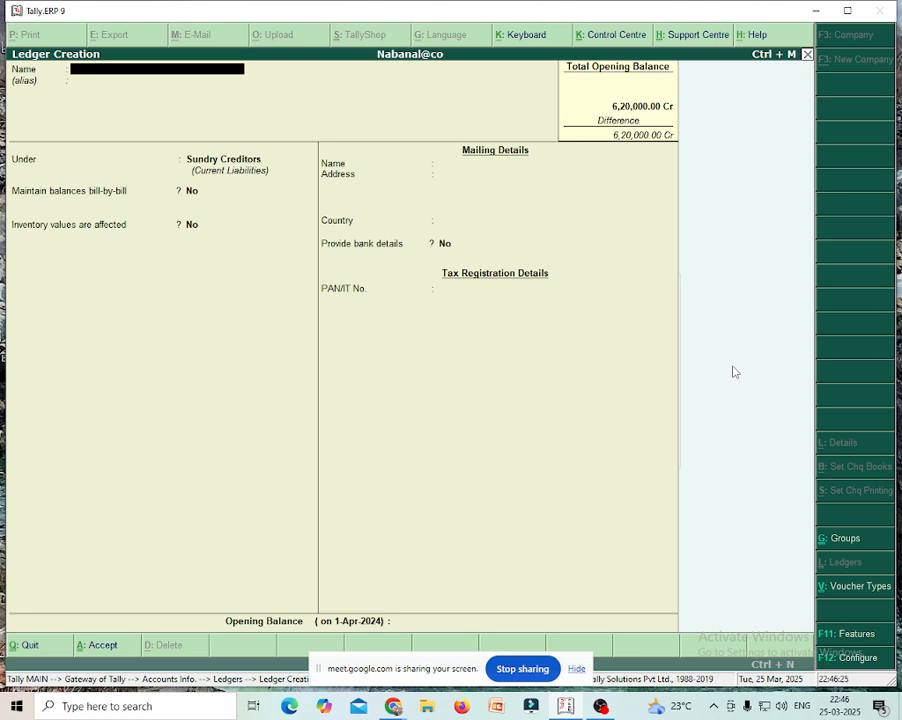
- Name the ledger 'Loan From State Bank of India' under Loans (Liability)
text(Loan From State Bank o)
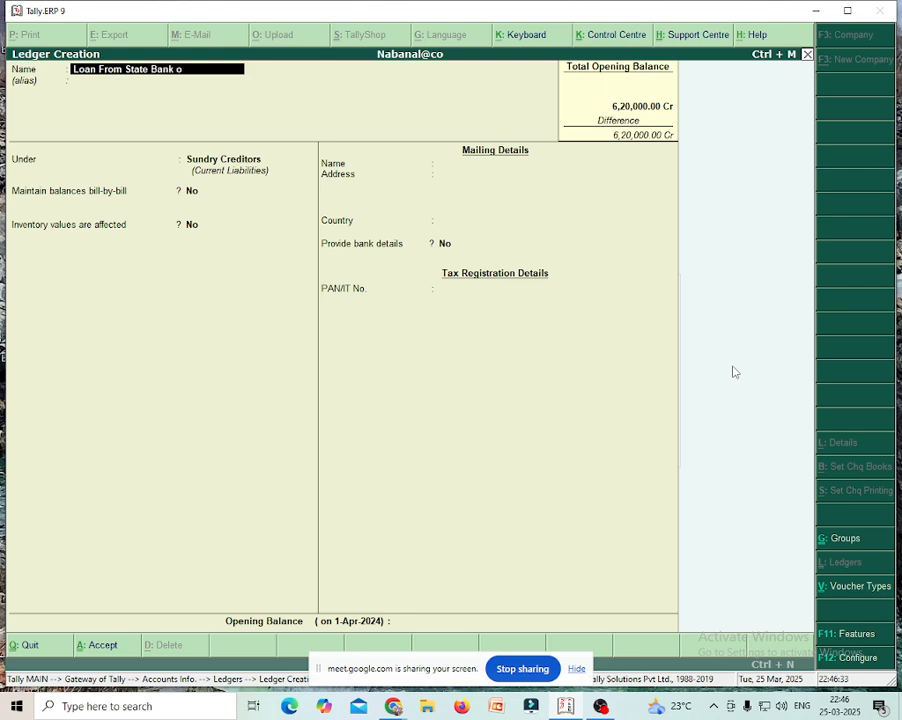
text(f India)
key(Return)
key(Return)
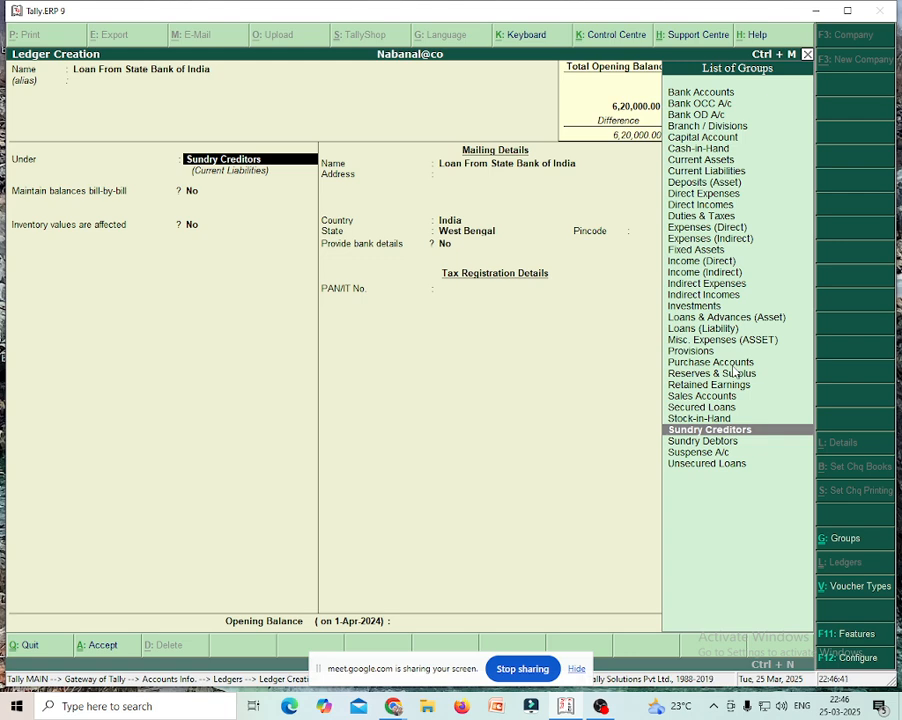
text(Loan)
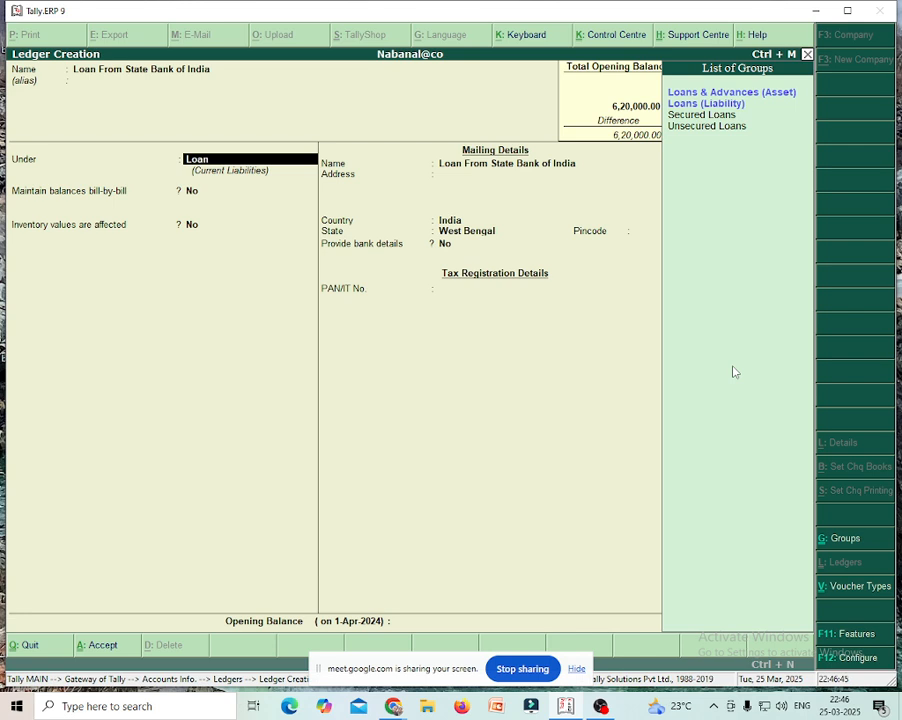
key(Down)
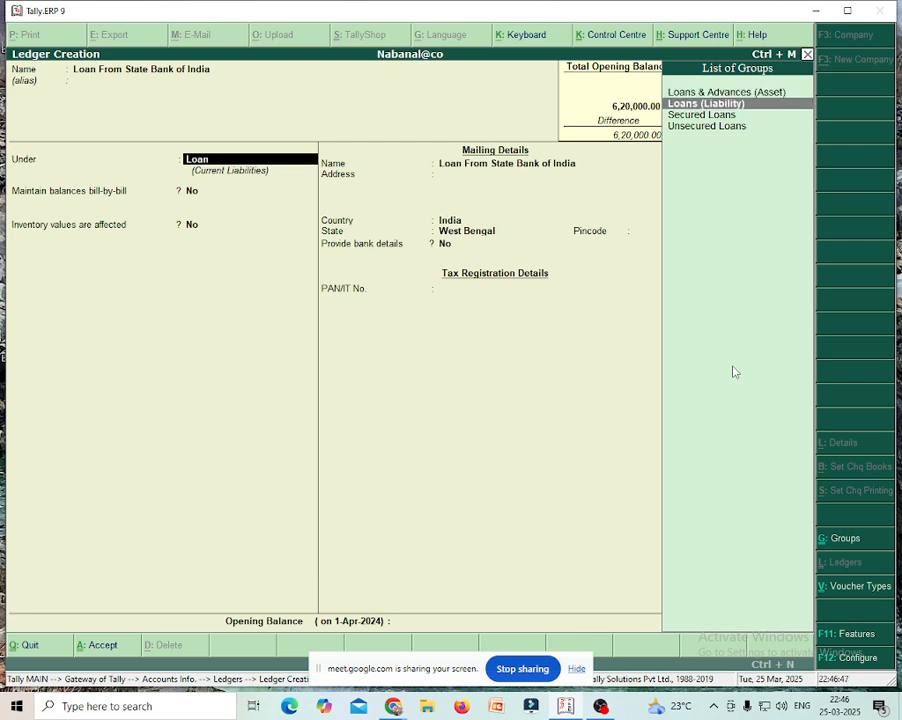
key(Return)
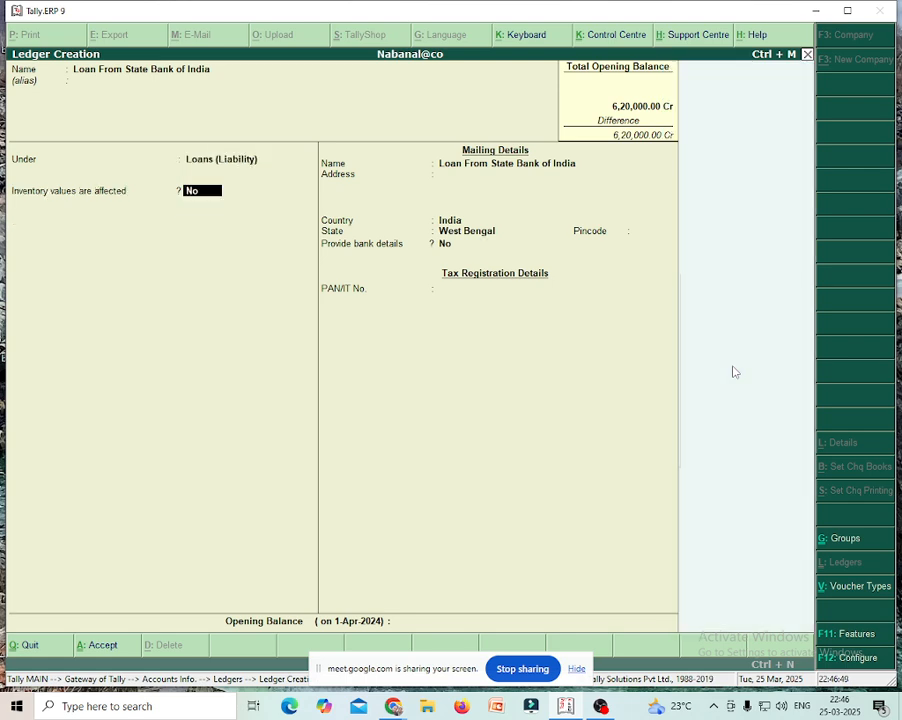
- Enter a 1,25,000 Cr opening balance and save the loan ledger
key(Return)
key(Return)
key(Return)
key(Return)
key(Return)
key(Return)
key(Return)
key(Return)
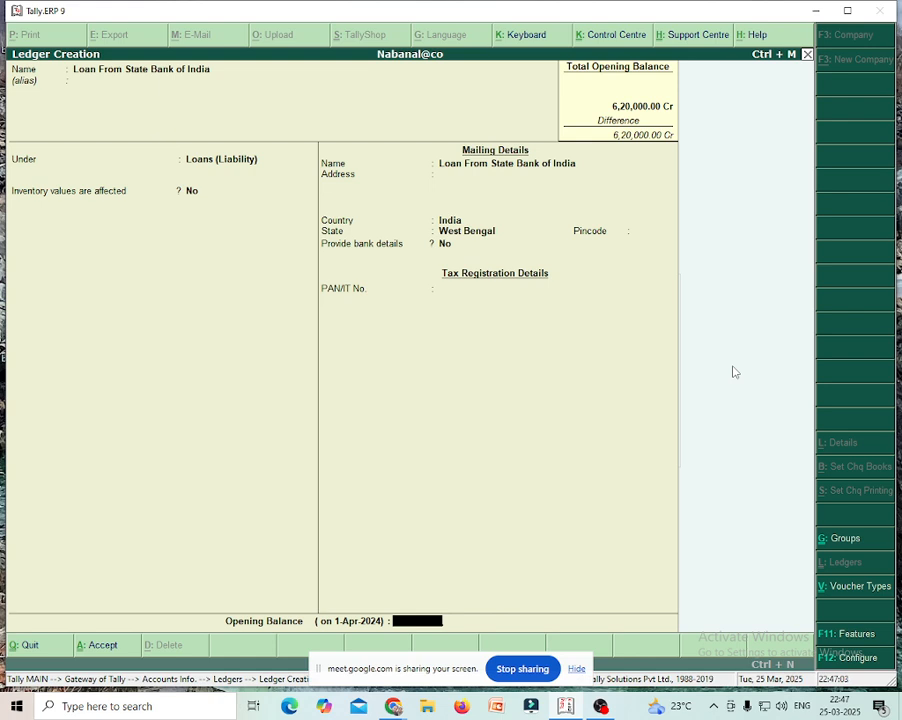
text(125000)
key(Return)
key(Return)
key(Return)
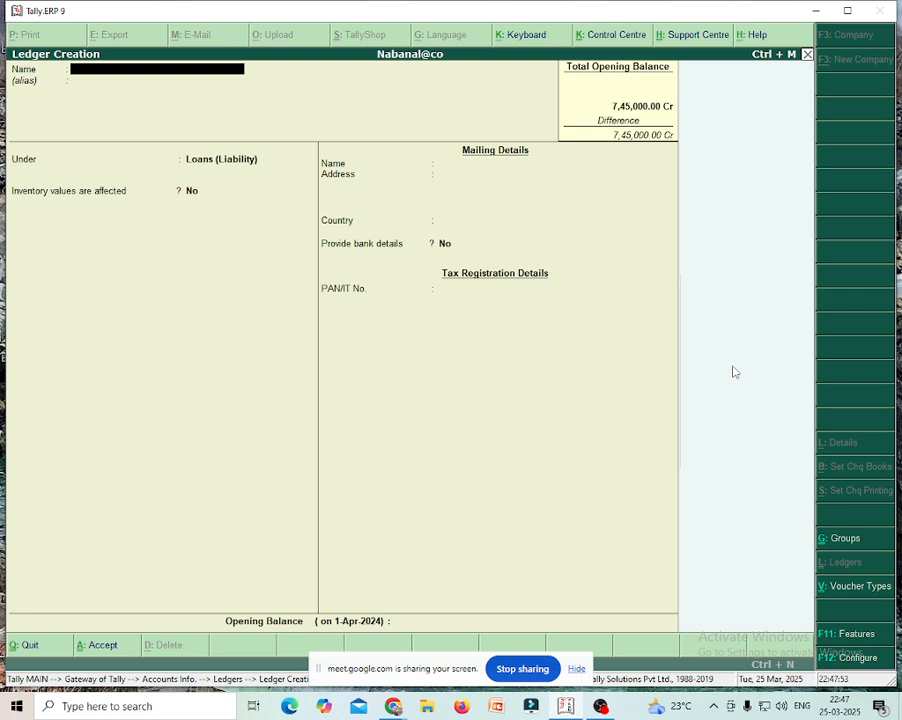
- Add the Furniture and Fixture ledger in the Fixed Assets group, opening balance 1,25,000 Dr
text(Furniture and Fixture)
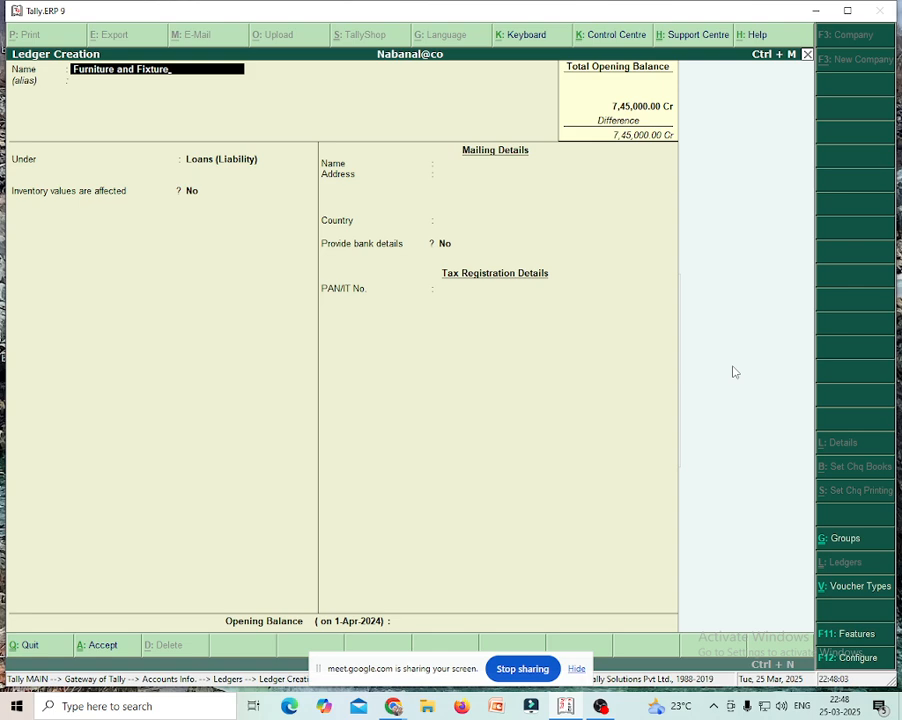
key(Return)
key(Return)
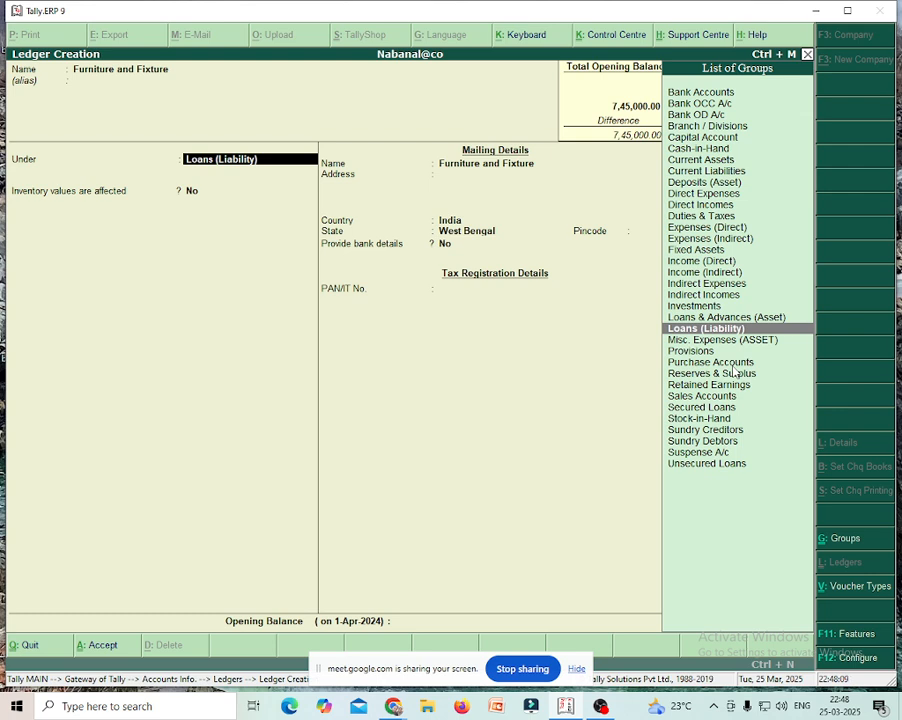
text(Fixed Asse)
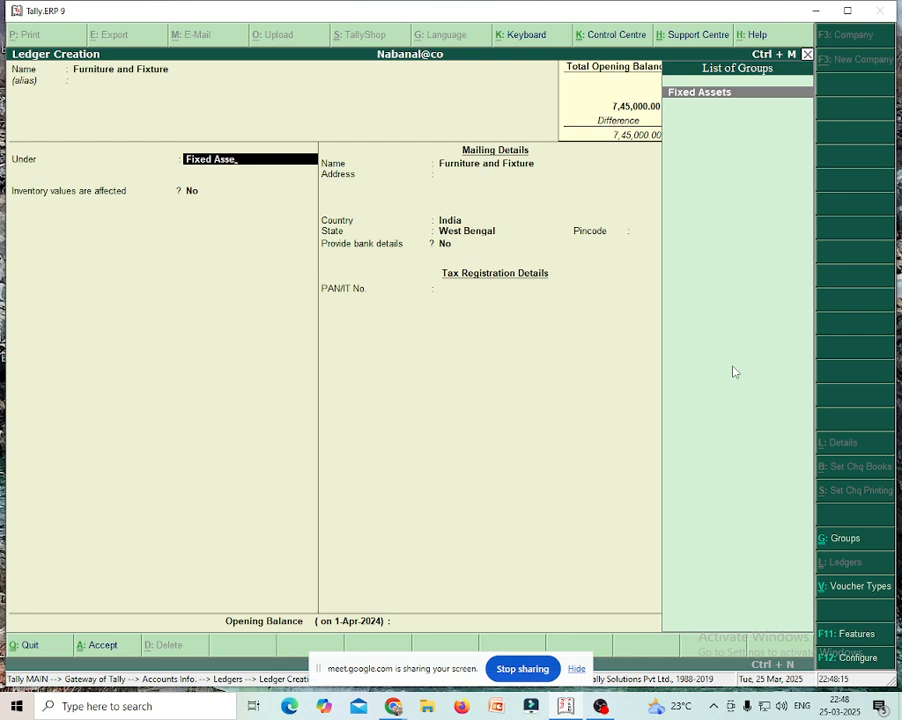
key(Return)
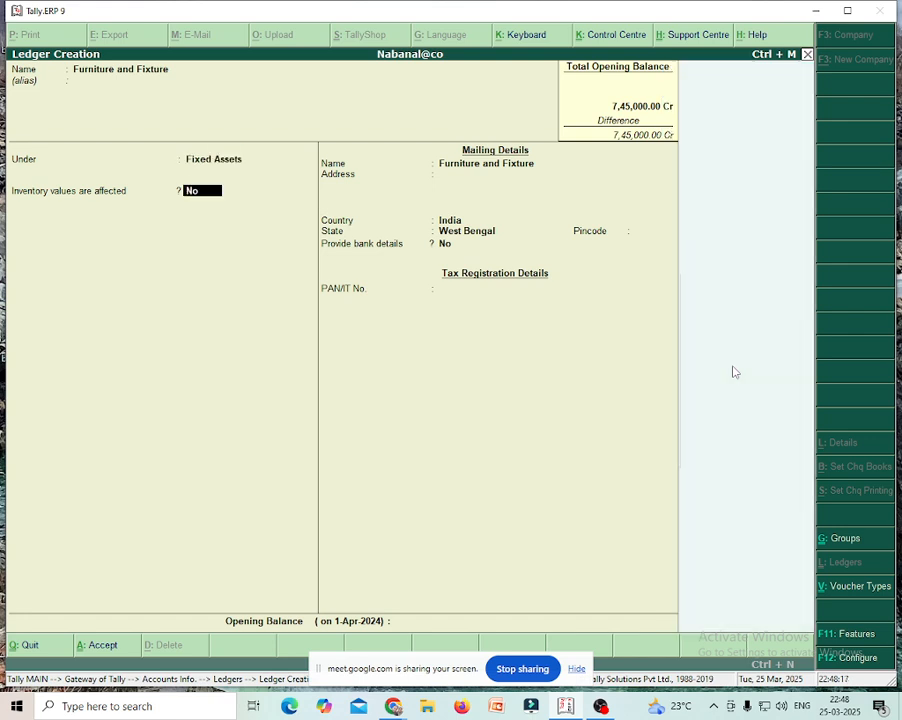
key(Return)
key(Return)
key(Return)
key(Return)
key(Return)
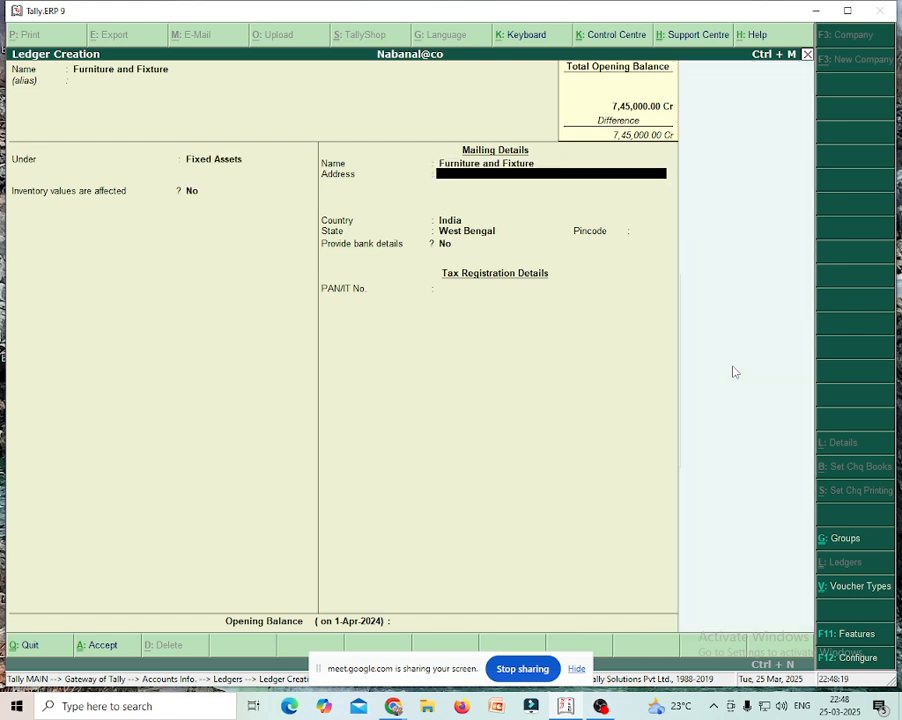
key(Return)
key(Return)
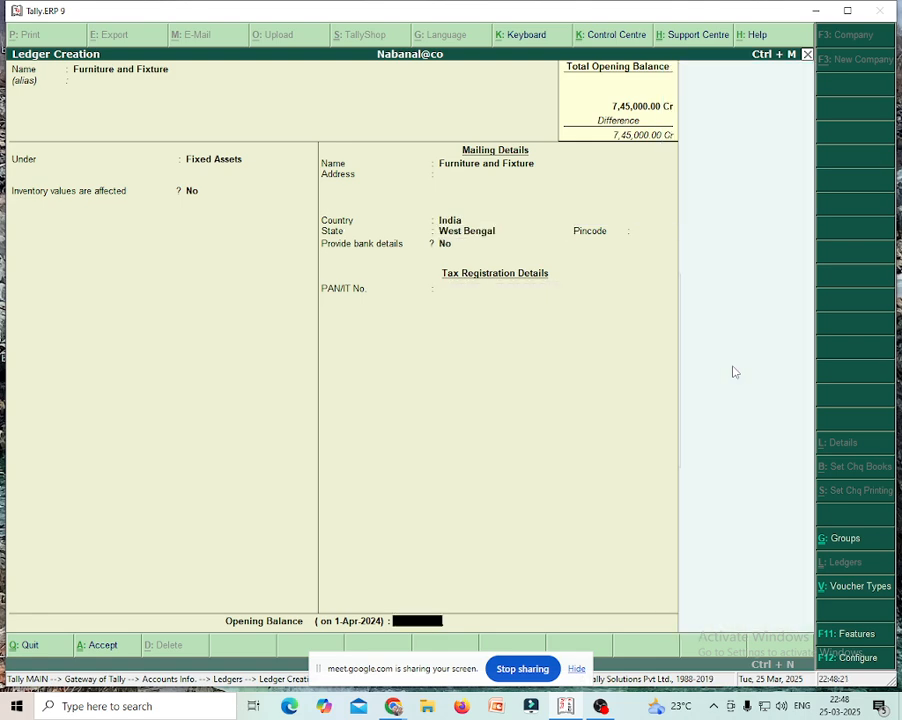
text(125000)
key(Return)
key(Return)
key(Return)
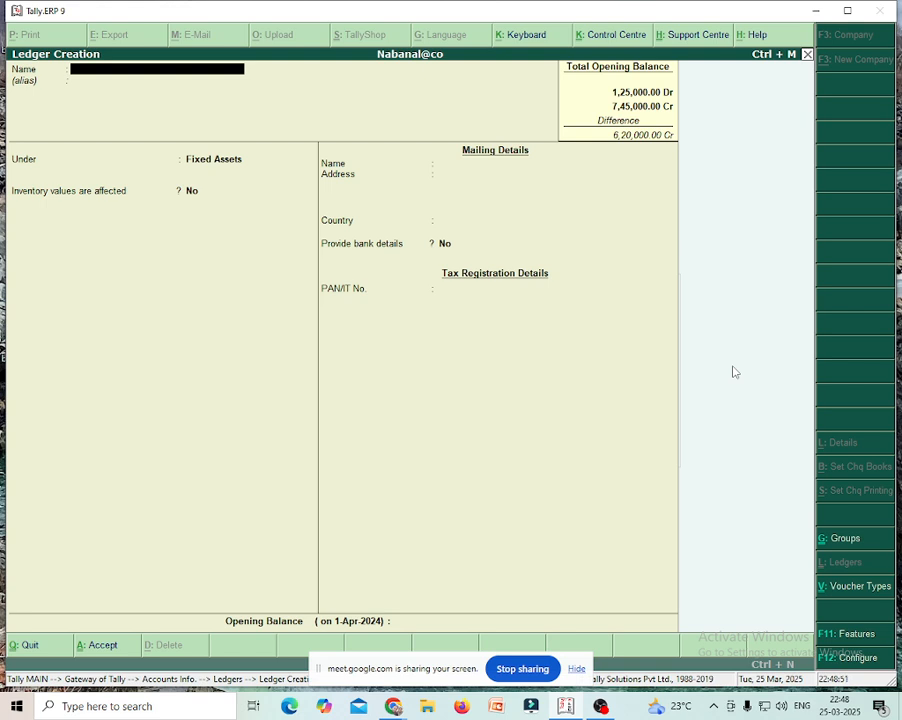
- Add the Land and Building ledger under Fixed Assets, opening balance 3,50,000 Dr
text(Land and Building)
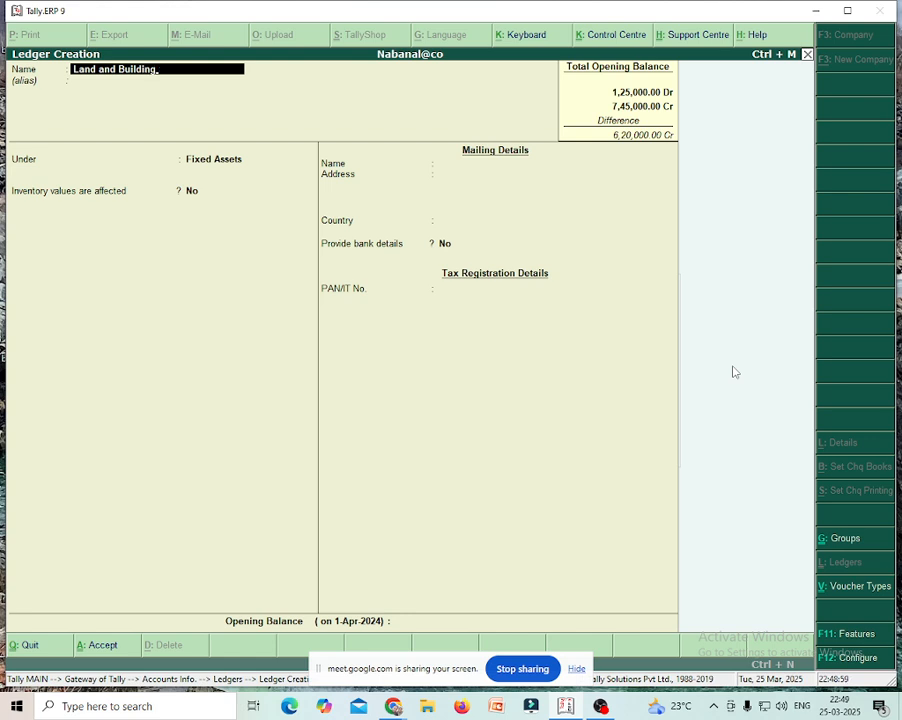
key(Return)
key(Return)
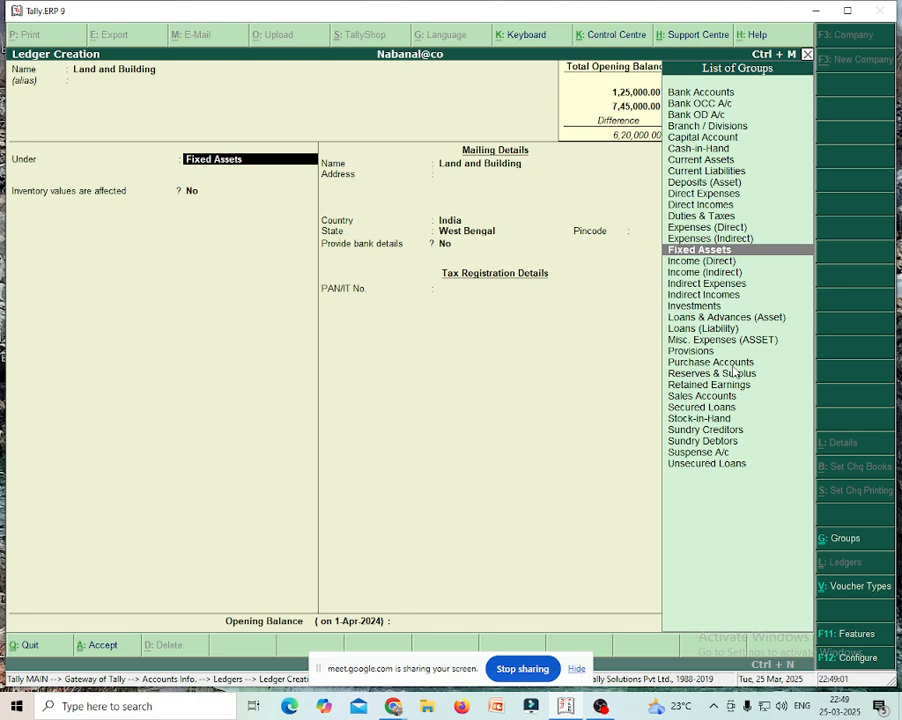
key(Return)
key(Return)
key(Return)
key(Return)
key(Return)
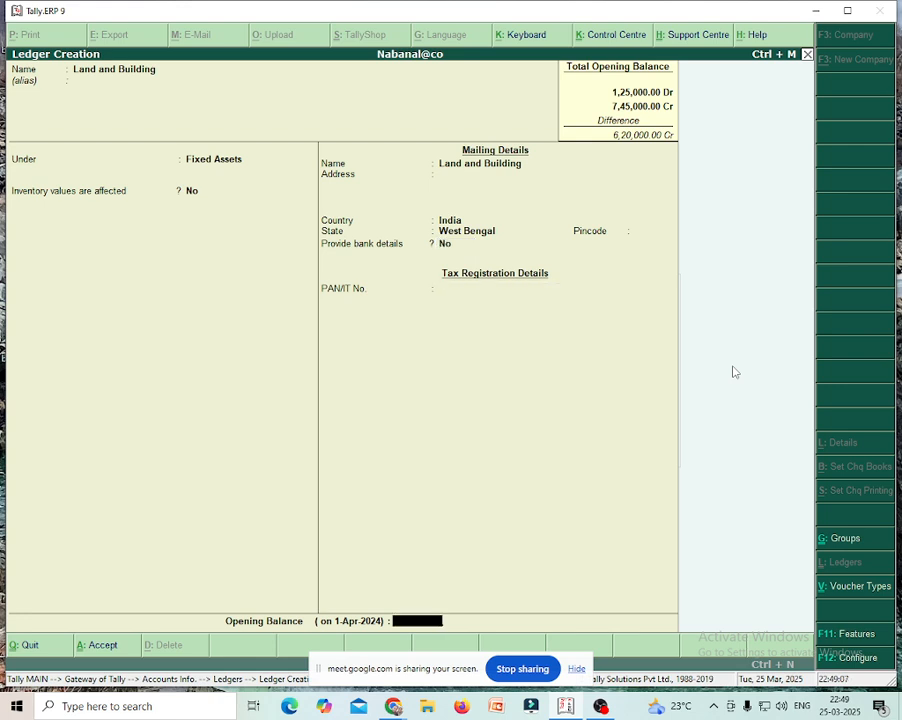
text(350000)
key(Return)
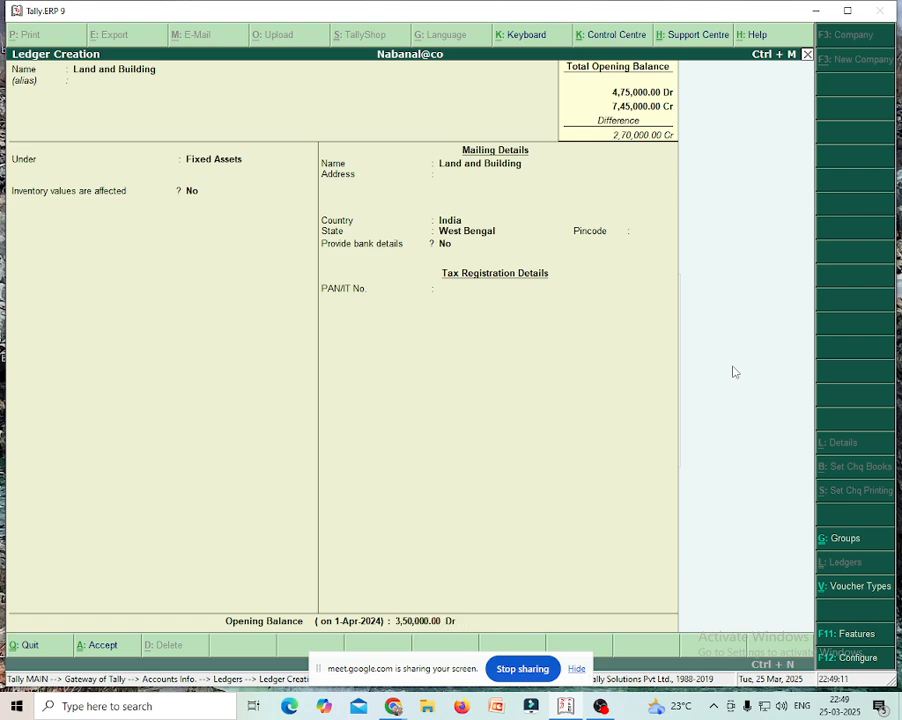
key(Return)
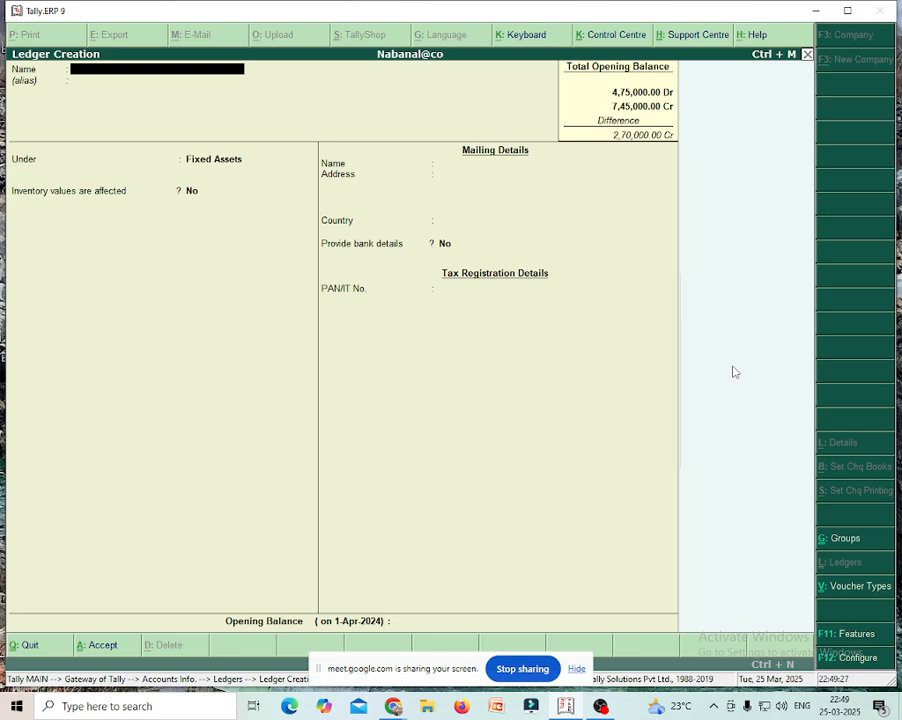
- Add M/s Tv Emporium under Sundry Debtors, bill-by-bill off, opening balance 75,000 Dr
text(M/s tv emporium)
key(Return)
key(Return)
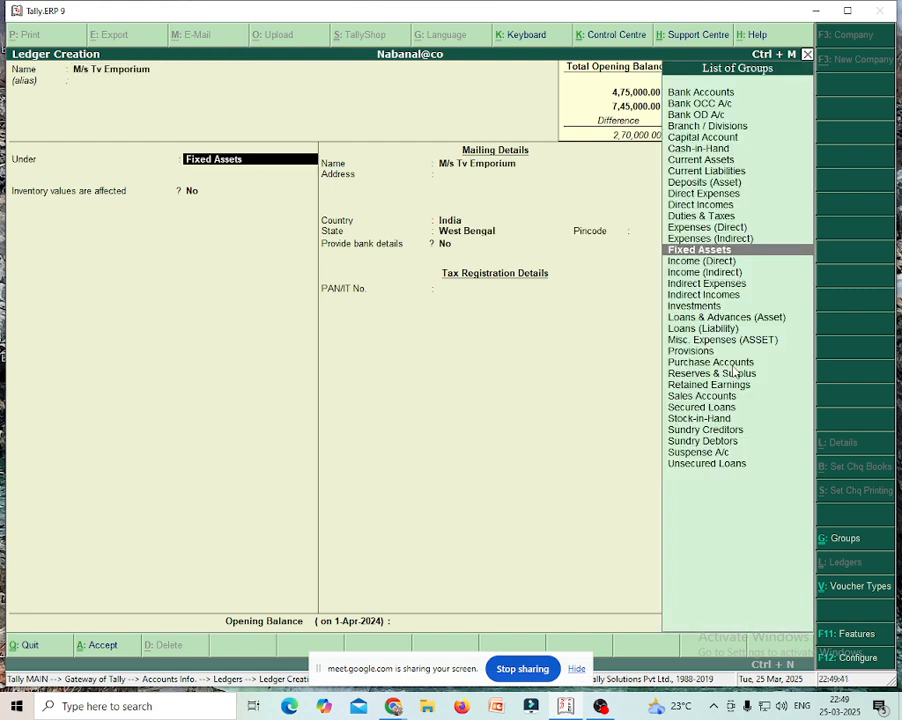
text(Sun)
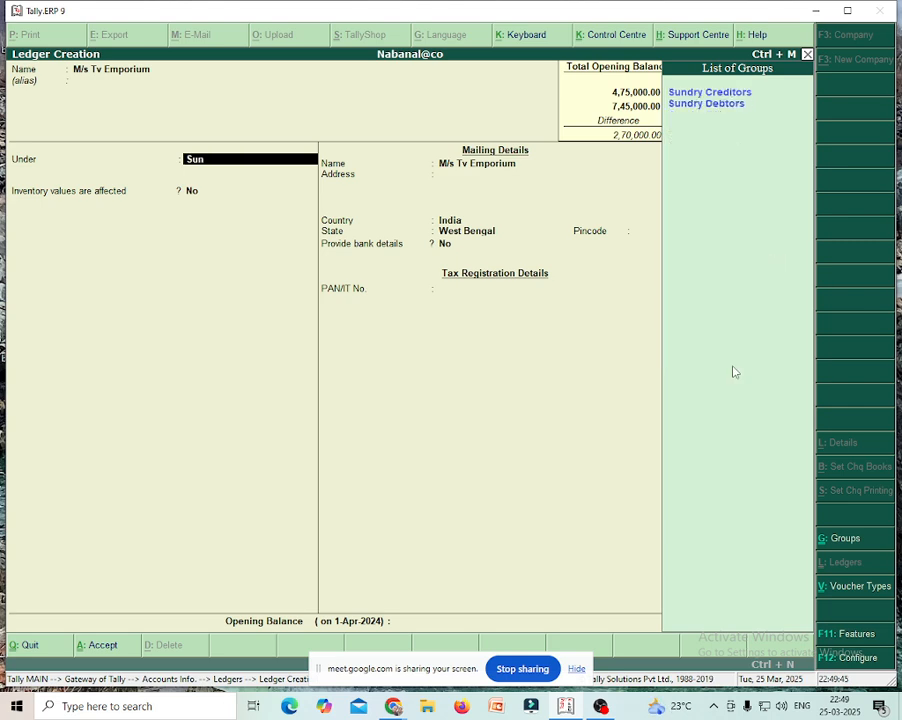
key(Down)
key(Return)
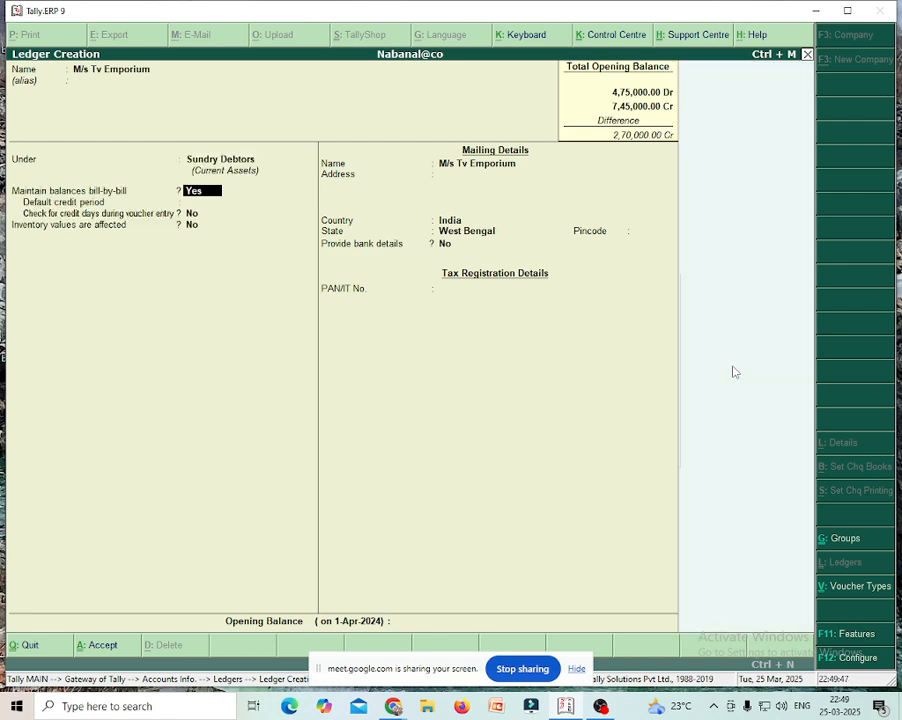
key(n)
key(Return)
key(Return)
key(Return)
key(Return)
key(Return)
key(Return)
key(Return)
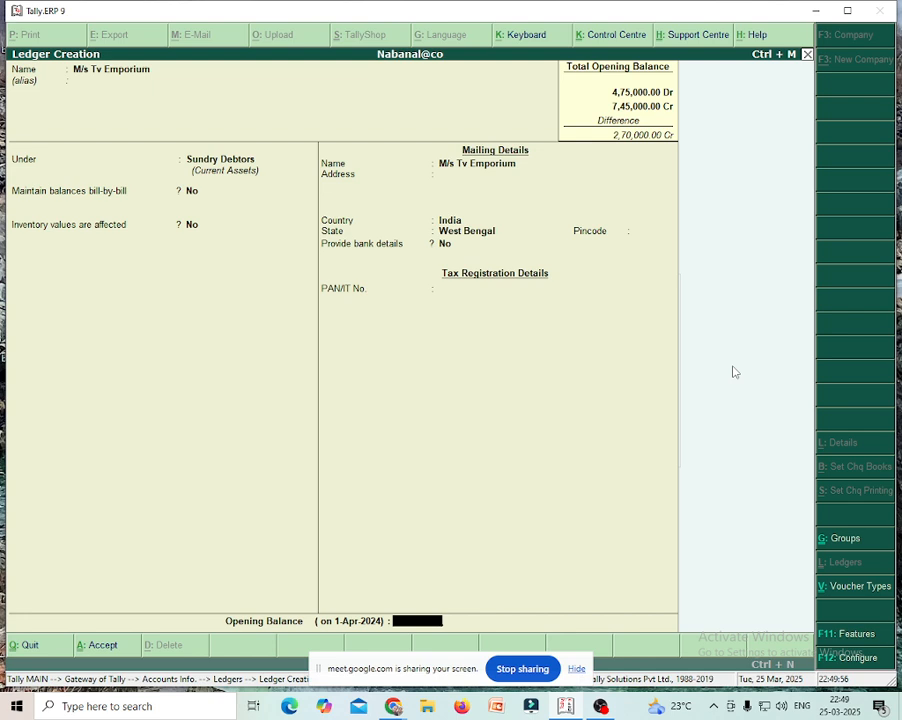
text(75000)
key(Return)
key(Return)
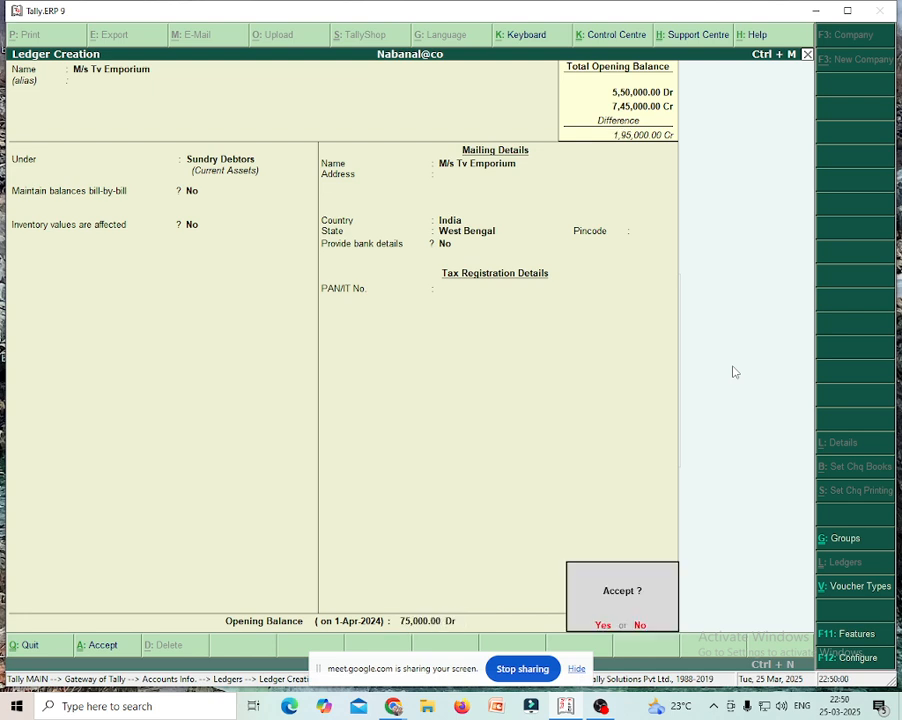
key(Return)
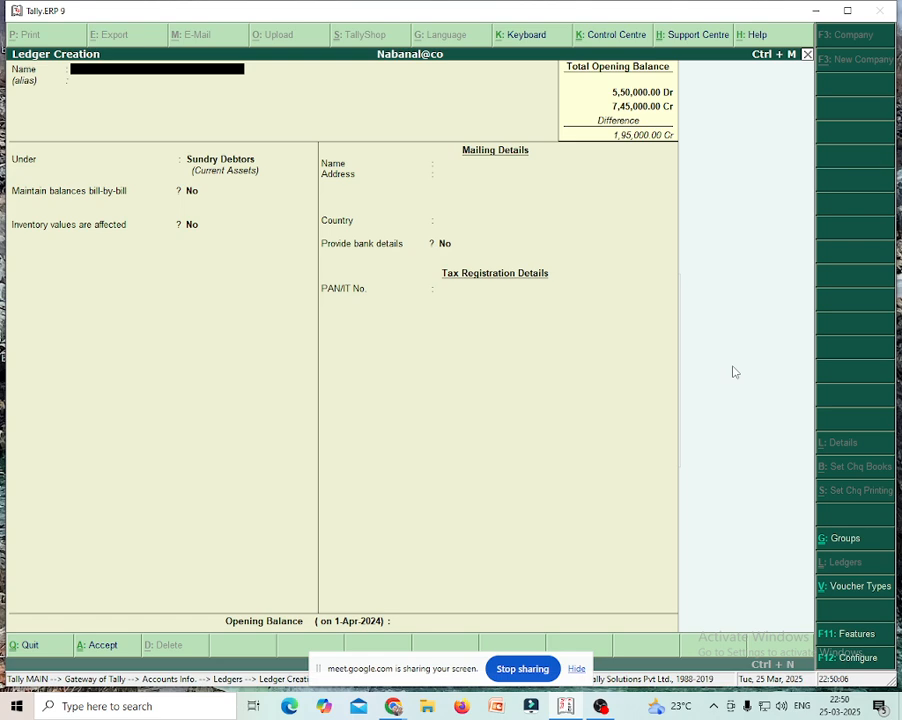
- Quit ledger creation and open the Cash ledger for alteration
key(Escape)
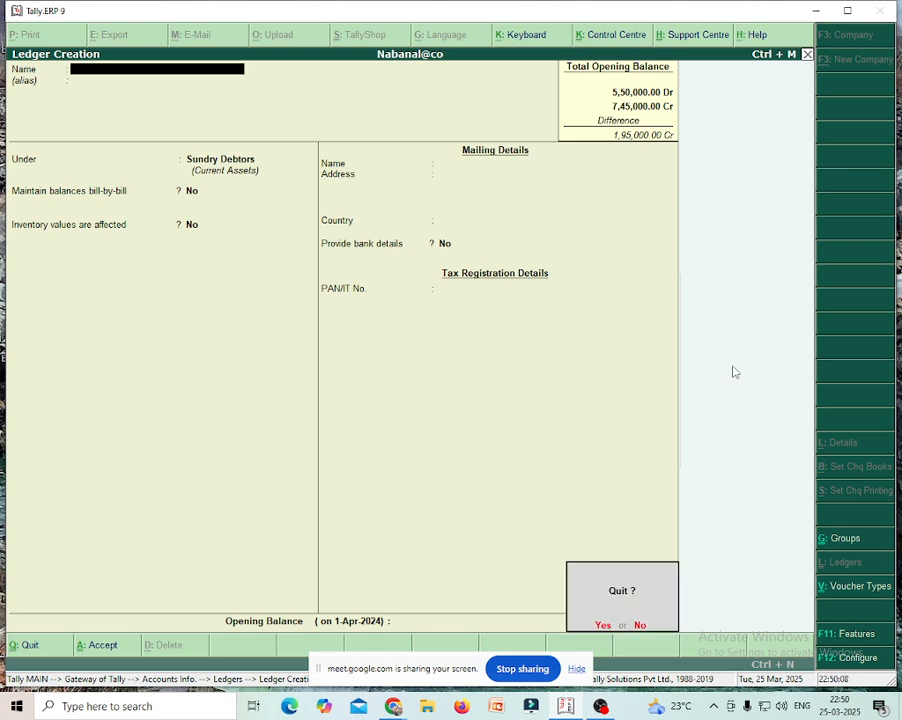
key(y)
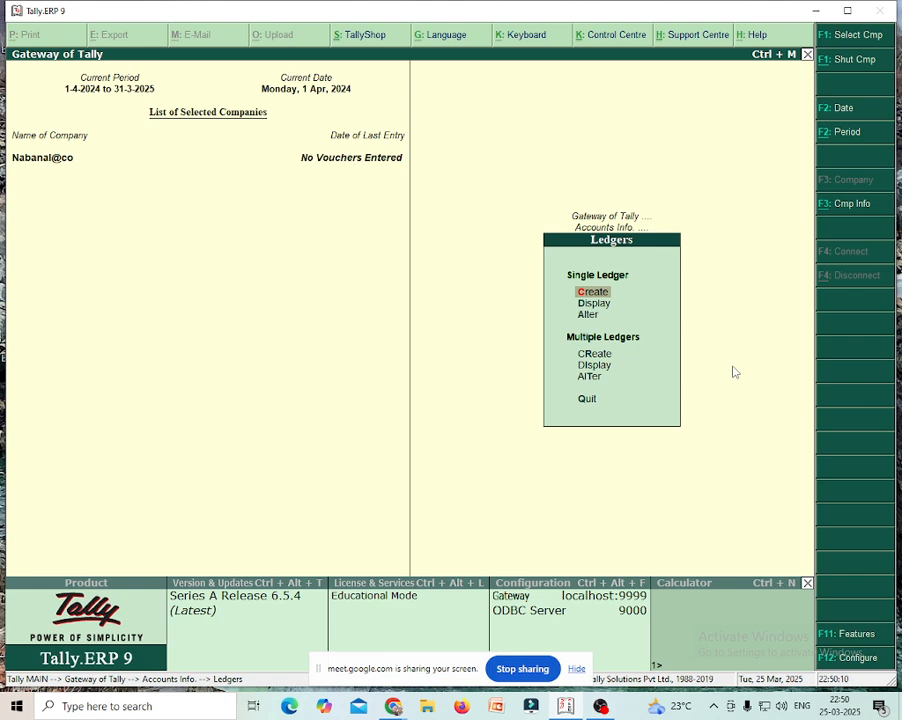
key(Down)
key(Down)
key(Return)
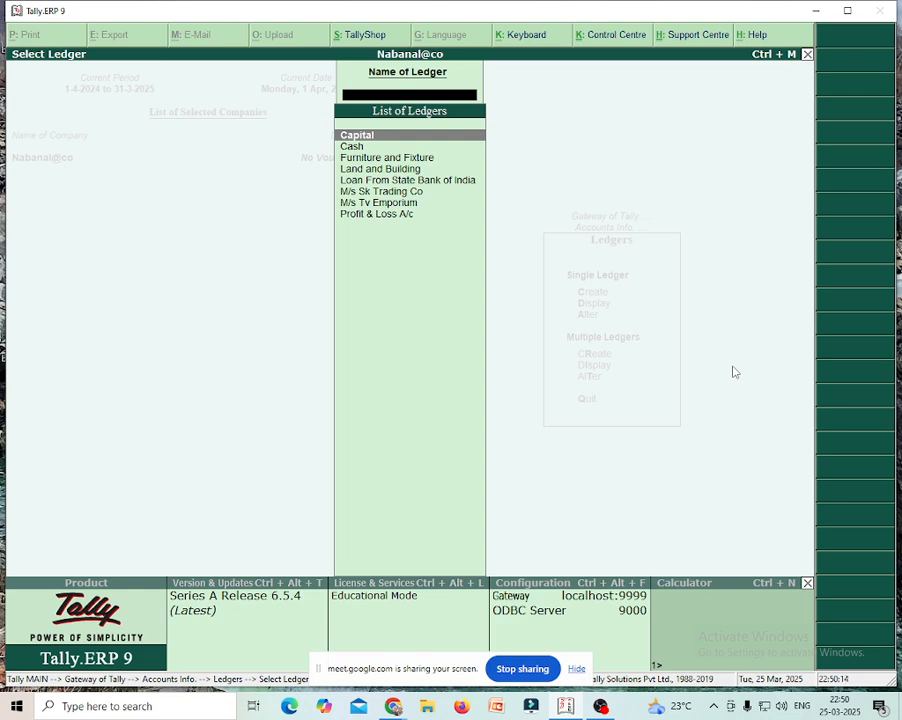
key(Down)
key(Return)
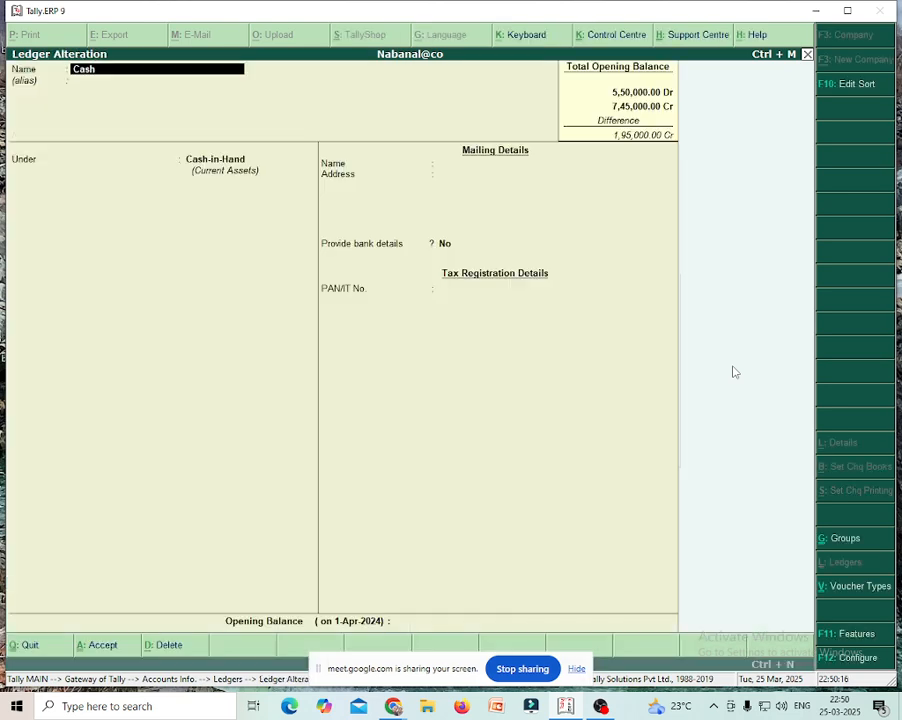
- Keep Cash under Cash-in-Hand with a 55,000 Dr opening balance, returning to the Ledgers menu
key(Return)
key(Return)
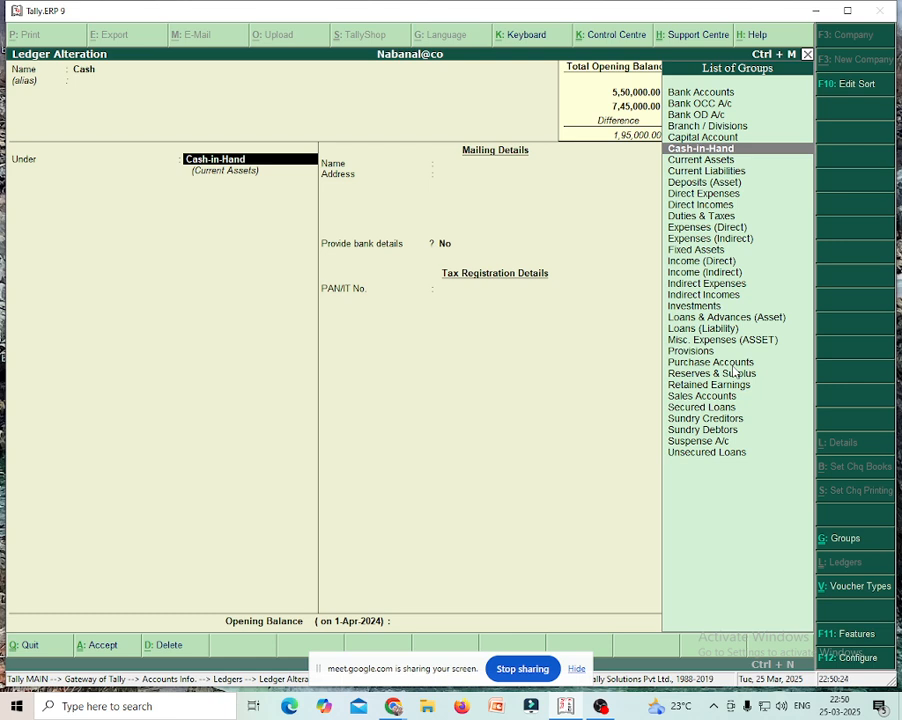
key(Return)
key(Return)
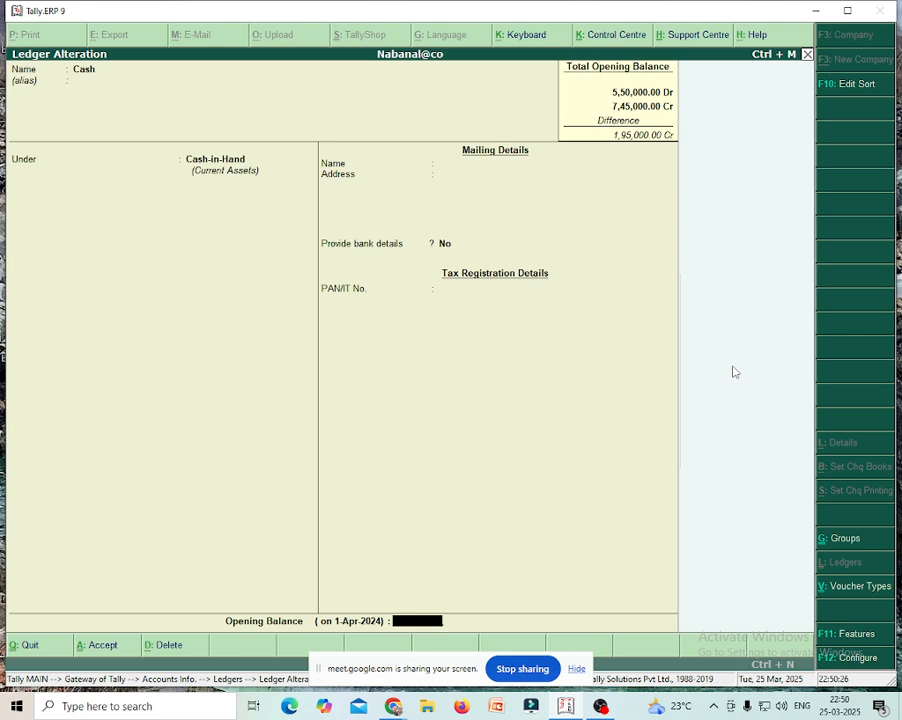
text(55,)
text(000)
key(Return)
key(Return)
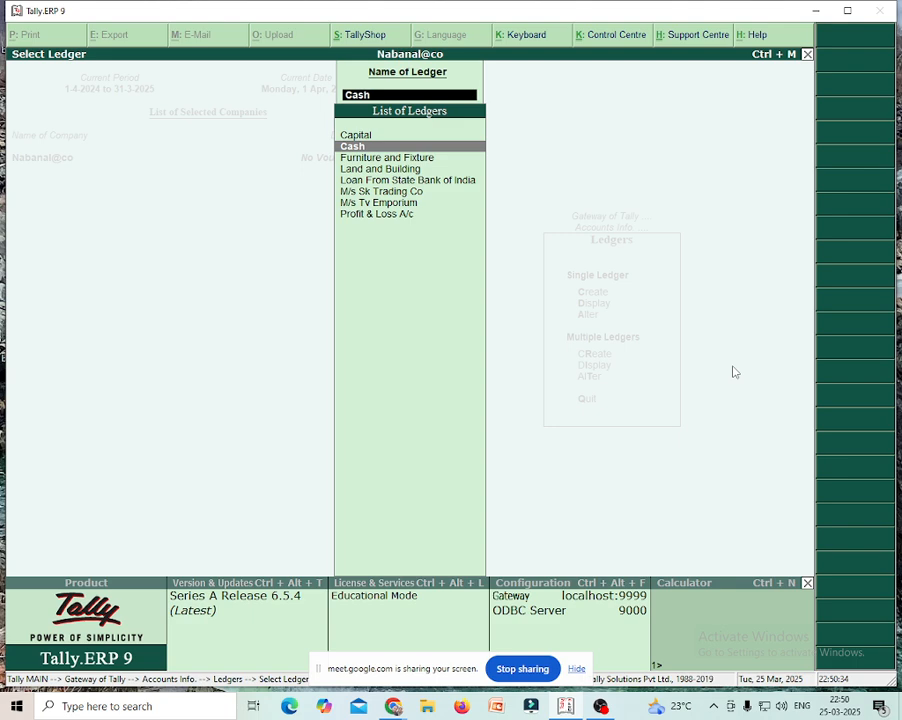
key(Escape)
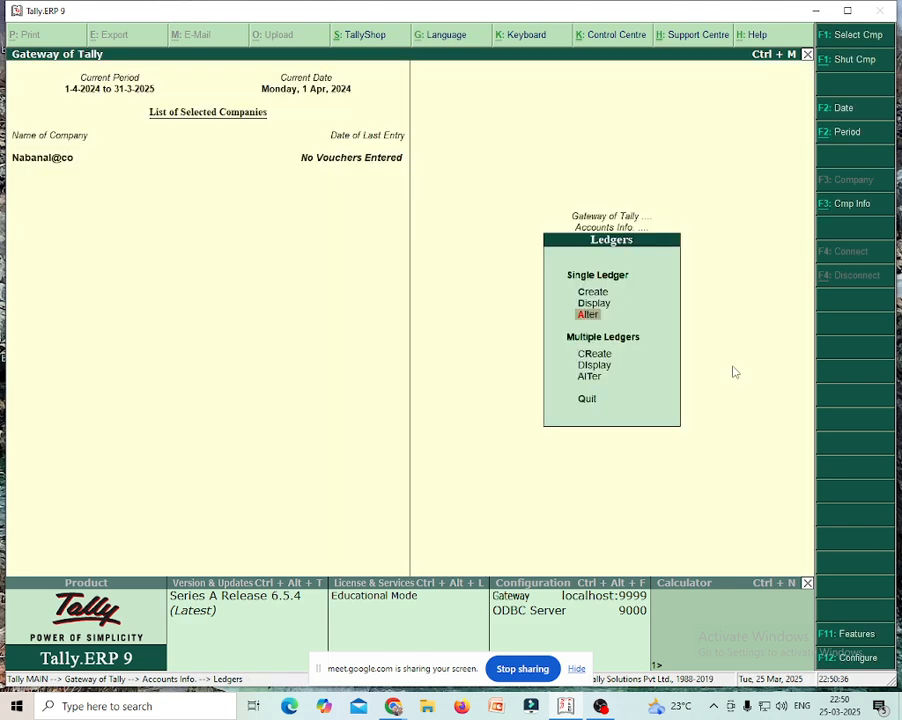
- Create the Uco Bank ledger in Bank Accounts with a 25,000 Dr opening balance
key(Up)
key(Up)
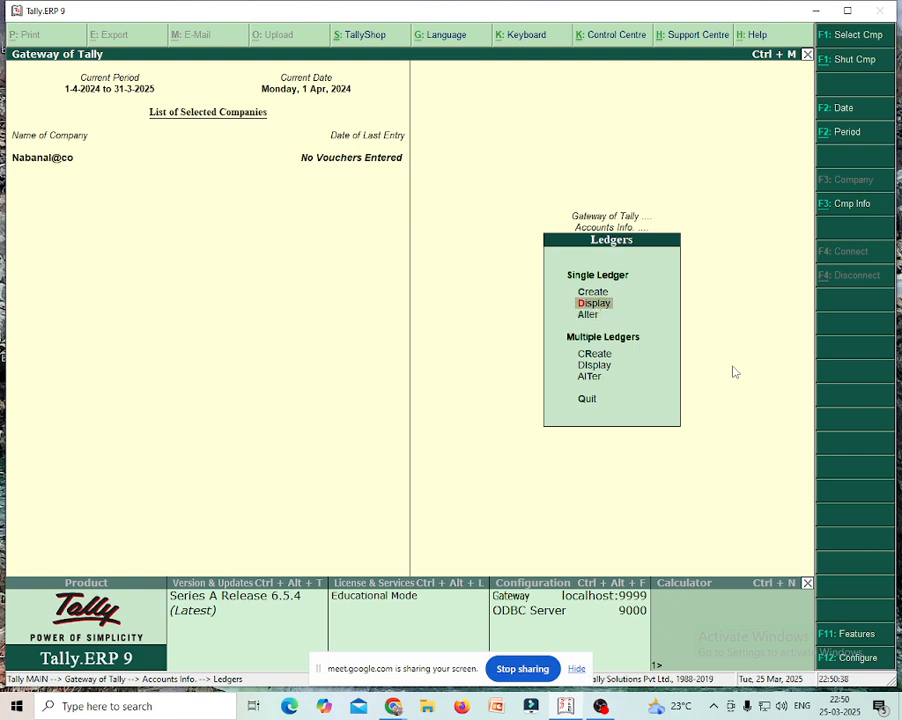
key(Return)
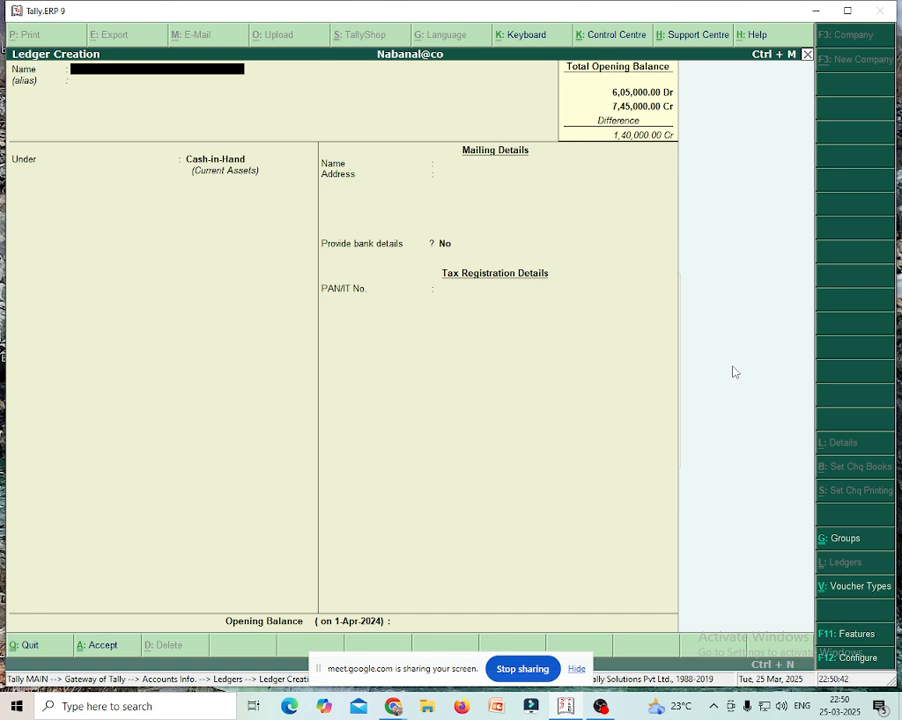
text(Uco Bank)
key(Return)
key(Return)
text(Ban)
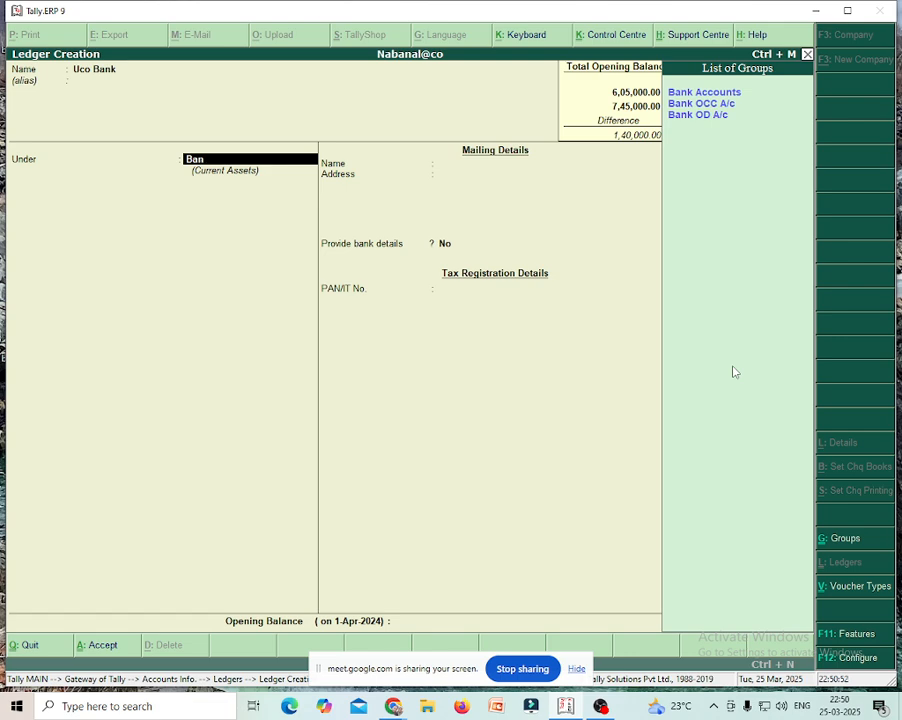
key(Return)
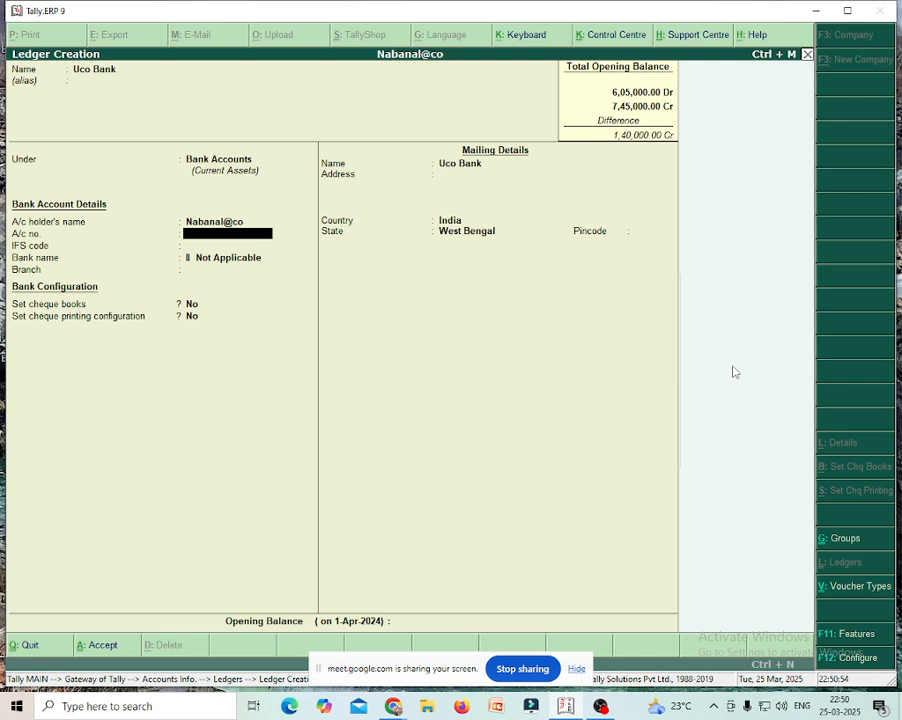
key(Return)
key(Return)
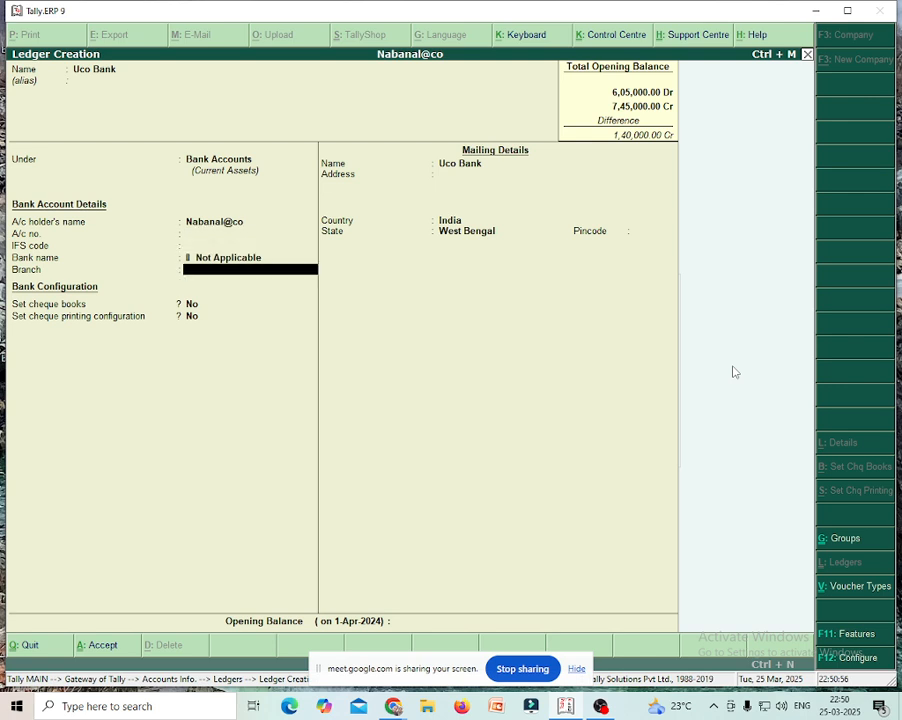
key(Return)
key(Return)
key(Return)
key(Return)
key(Return)
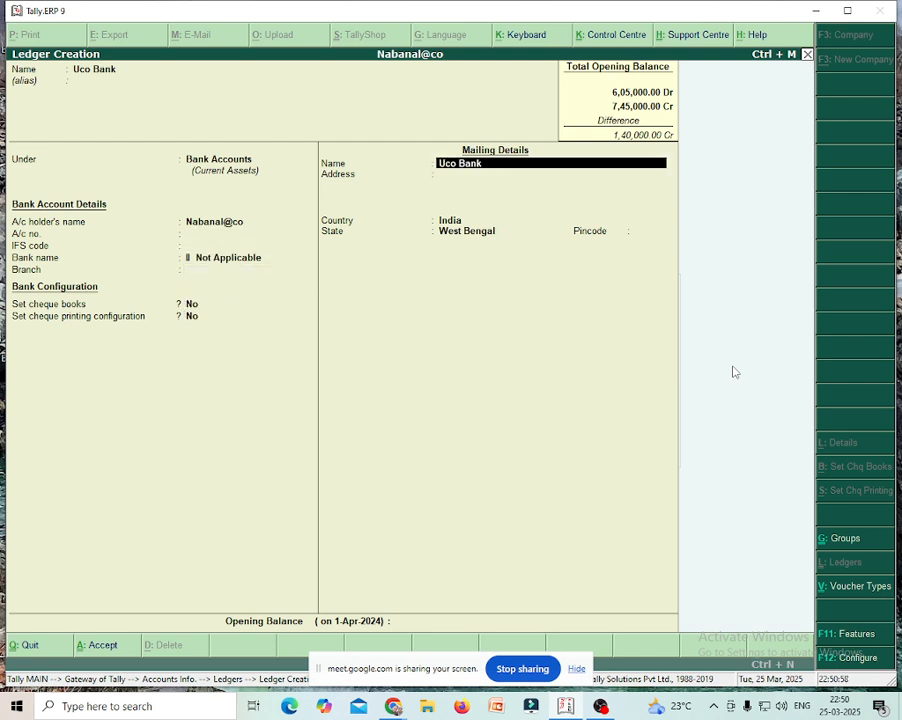
key(Return)
key(Return)
key(Return)
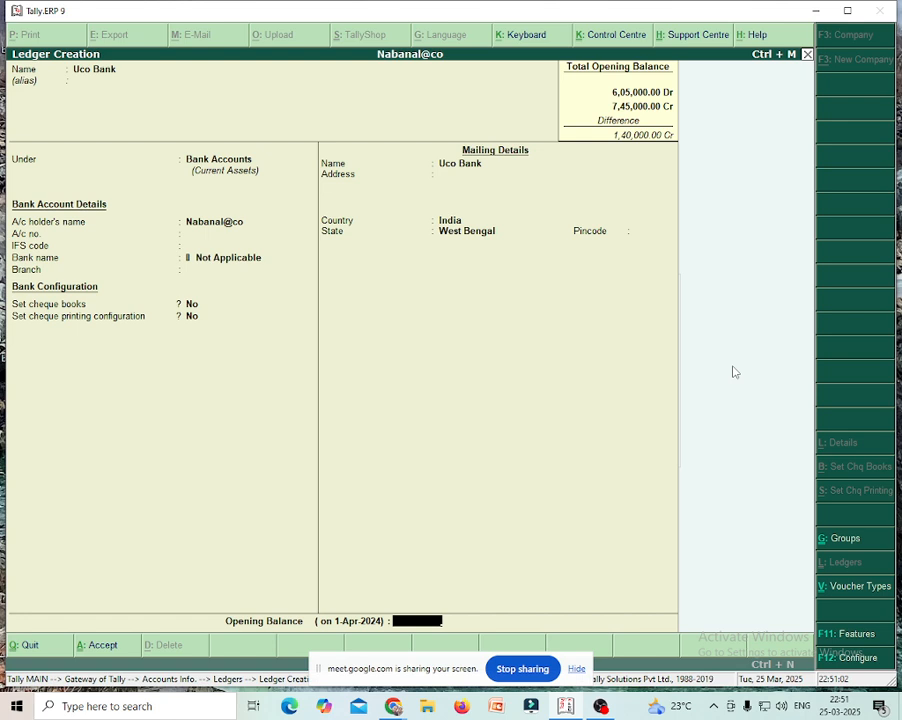
text(25000)
key(Return)
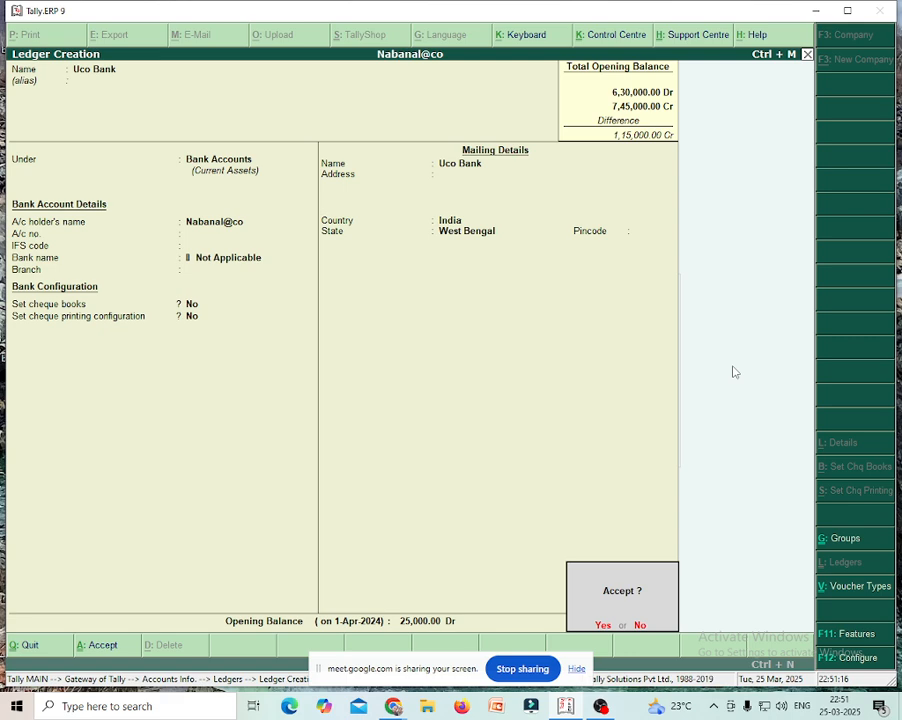
key(Return)
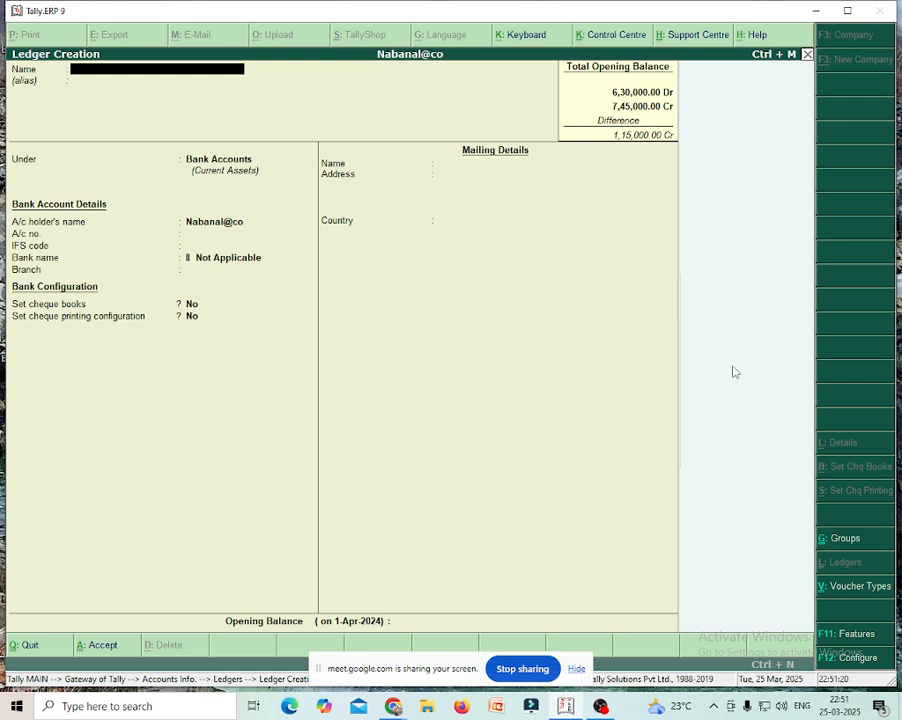
- Create the State Bank of India ledger in Bank Accounts with a 20,000 Dr opening balance
text(State Bank of Imndia)
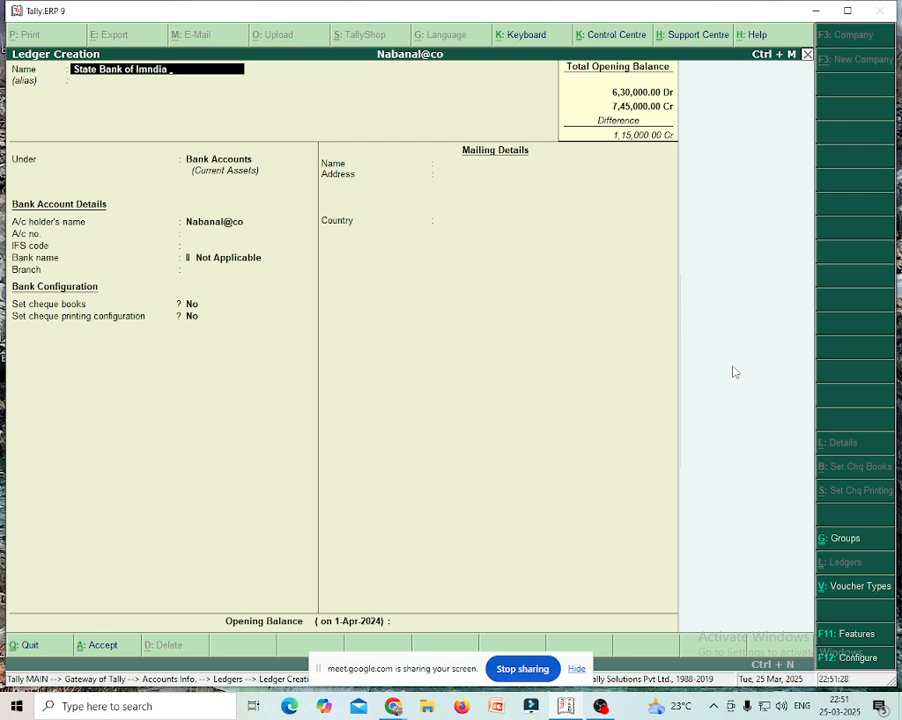
key(BackSpace)
key(BackSpace)
key(BackSpace)
key(BackSpace)
key(BackSpace)
text(ndia)
key(Return)
key(Return)
key(Return)
key(Return)
key(Return)
key(Return)
key(Return)
key(Return)
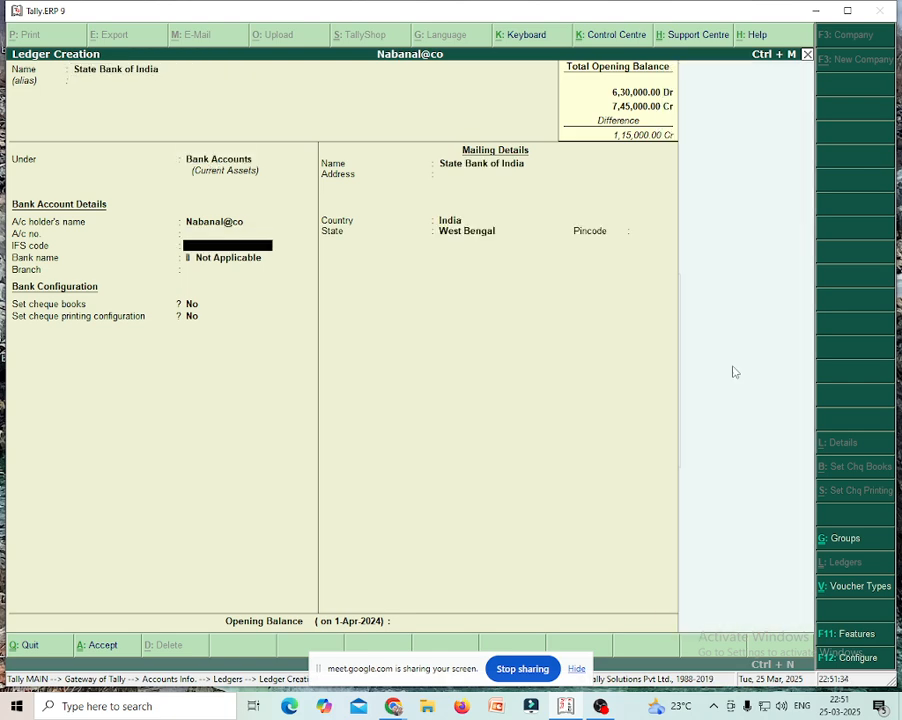
key(Return)
key(Return)
key(Return)
key(Return)
key(Return)
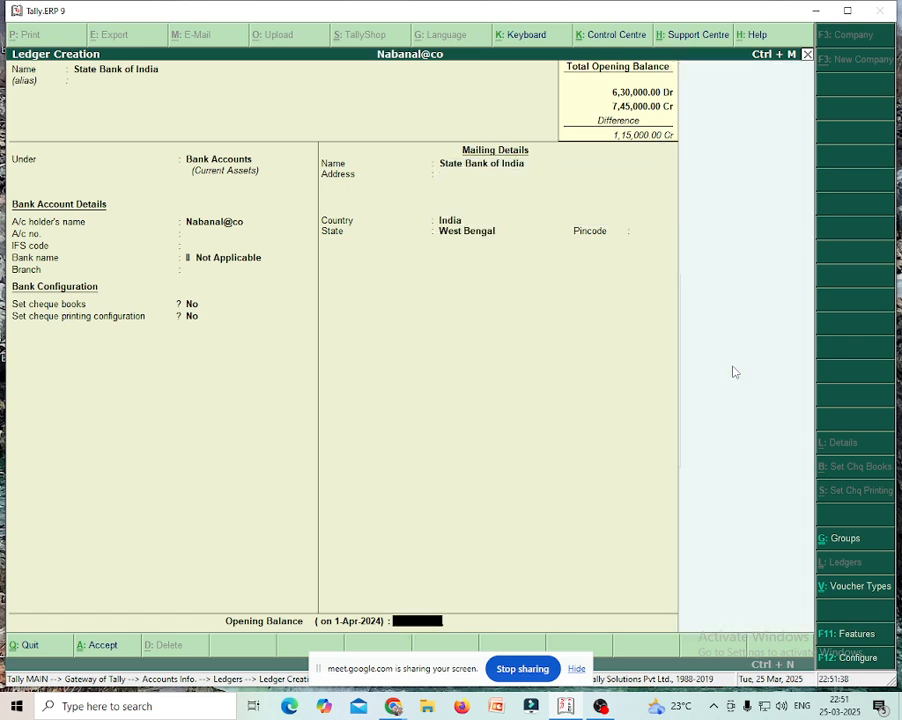
text(20000)
key(Return)
key(Return)
key(Return)
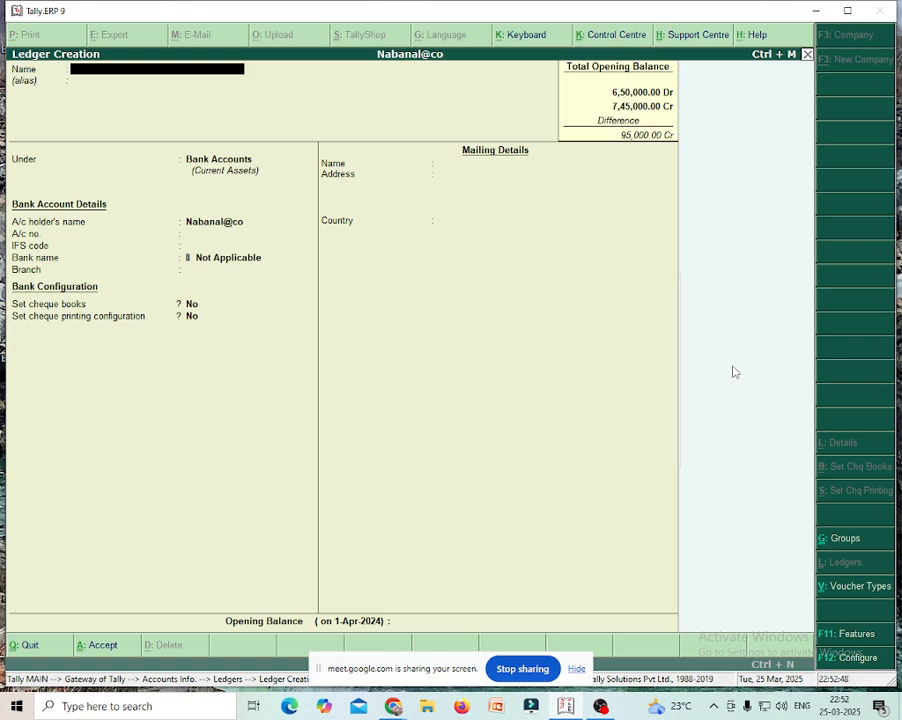
text(Closi)
- Leave ledger creation and go to Inventory Info's Units of Measure options
key(BackSpace)
key(BackSpace)
key(BackSpace)
key(BackSpace)
key(BackSpace)
key(Escape)
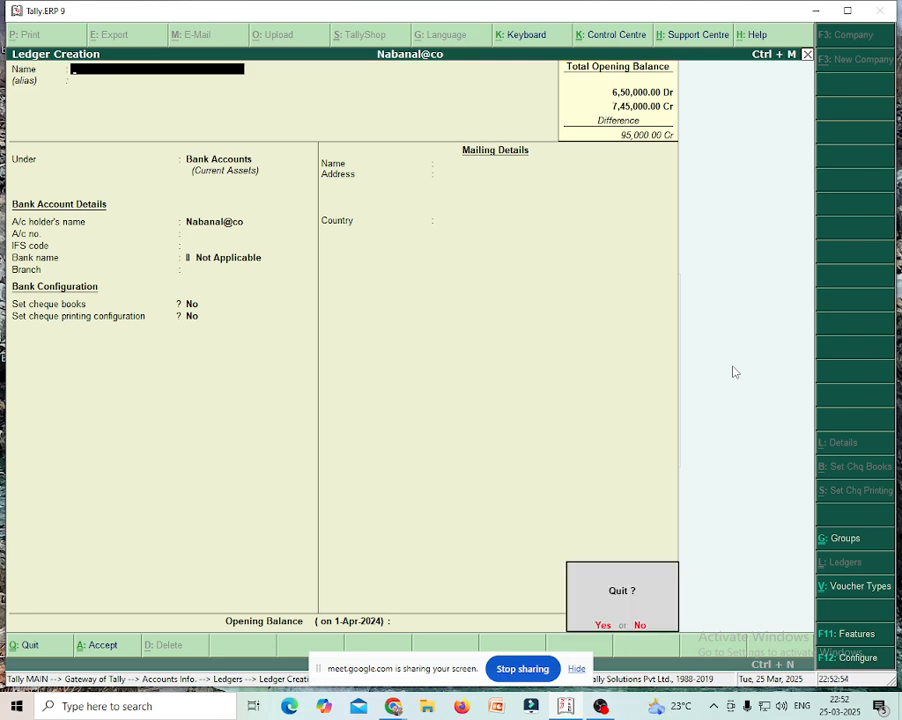
key(Return)
key(Escape)
key(Escape)
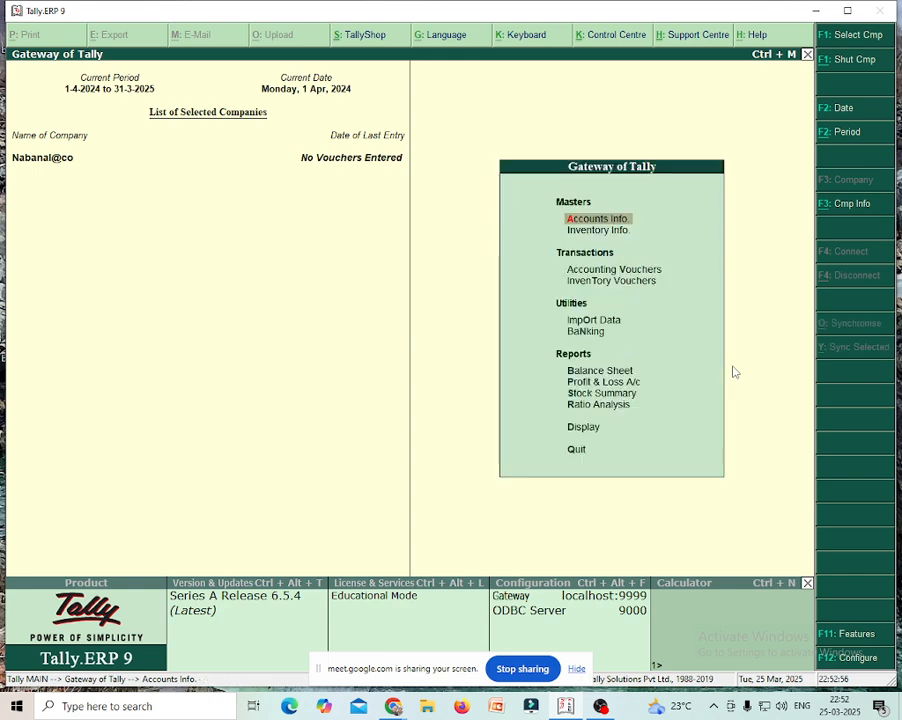
key(Down)
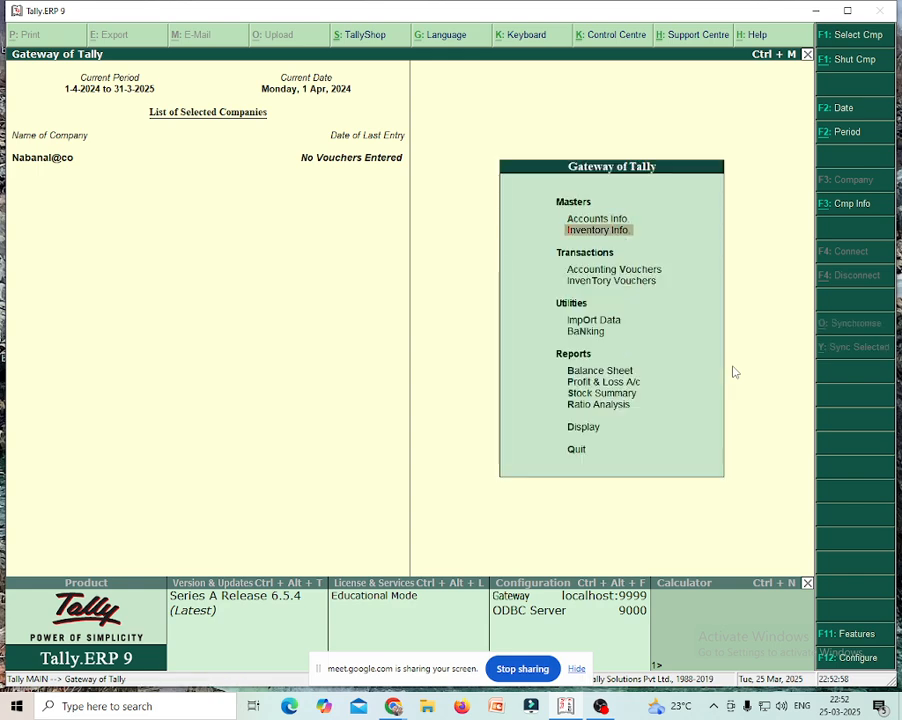
key(Return)
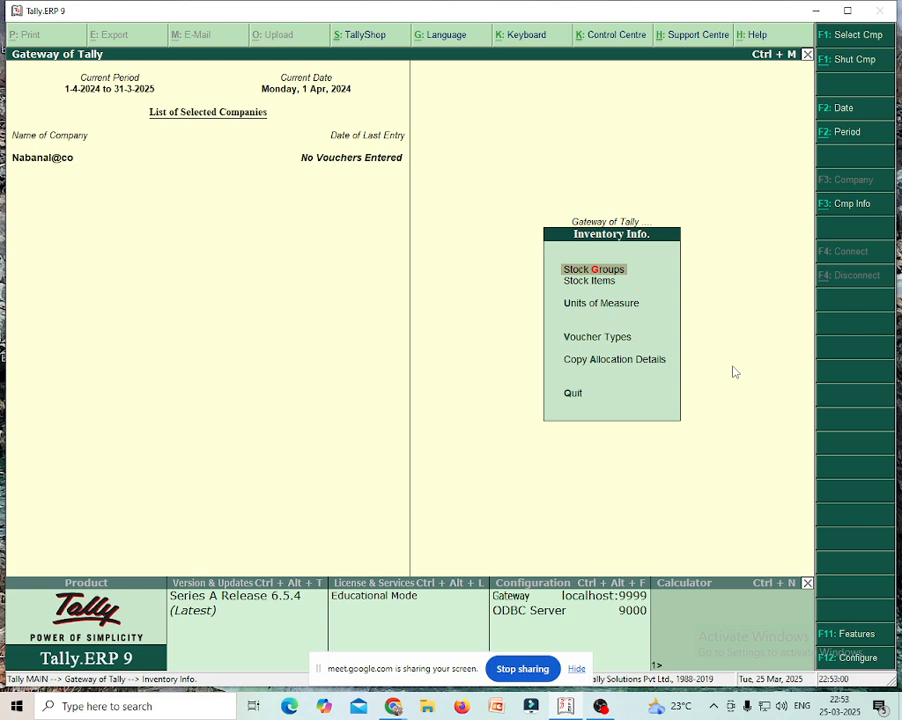
key(Down)
key(Down)
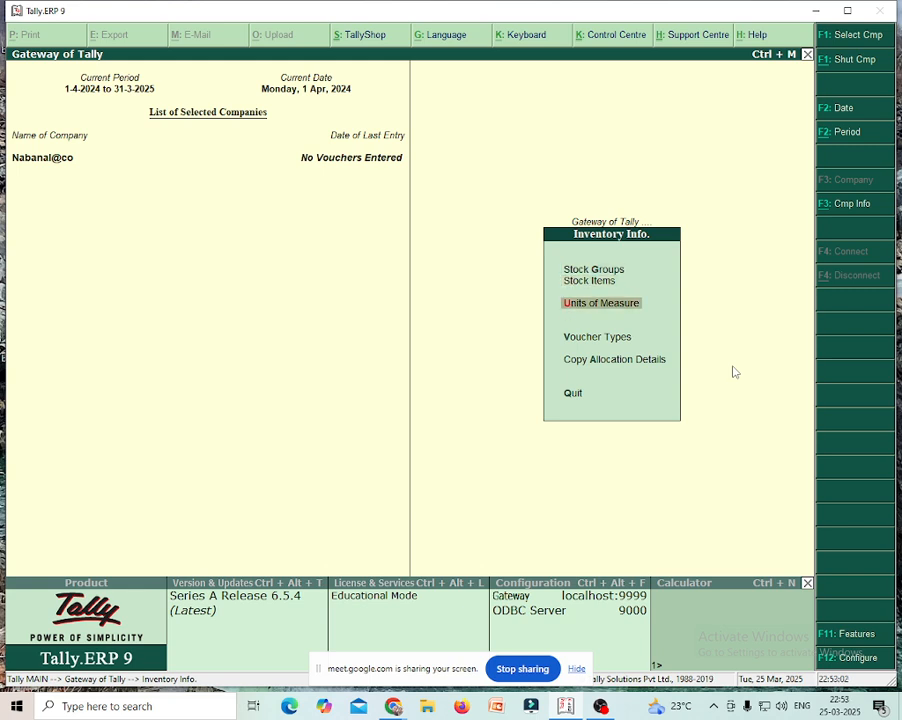
key(Return)
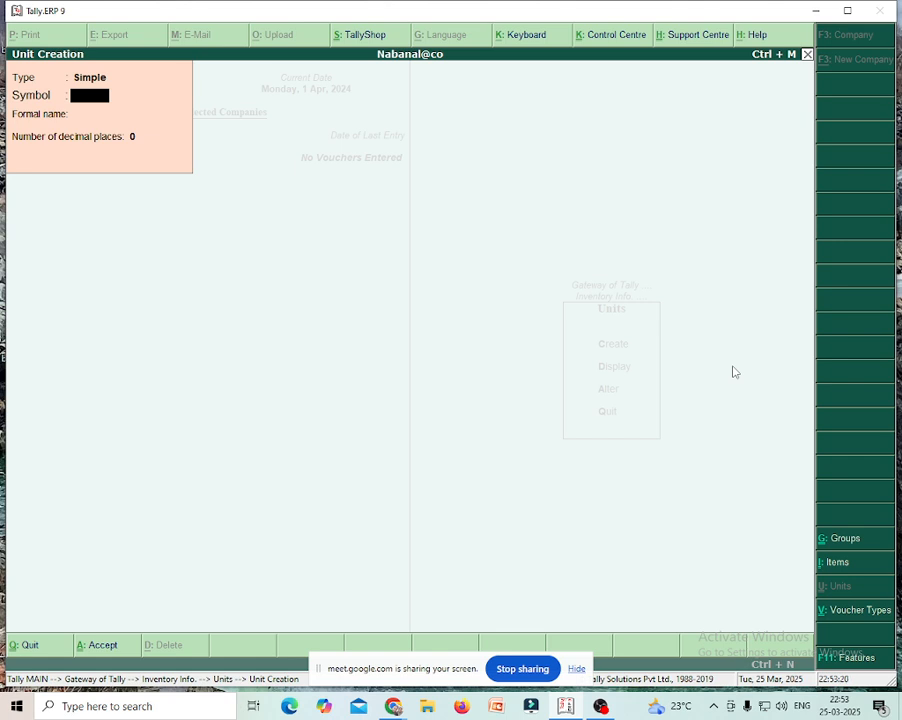
- Create the simple unit pcs with formal name Pieces, then back out to Inventory Info
text(pcs)
key(Return)
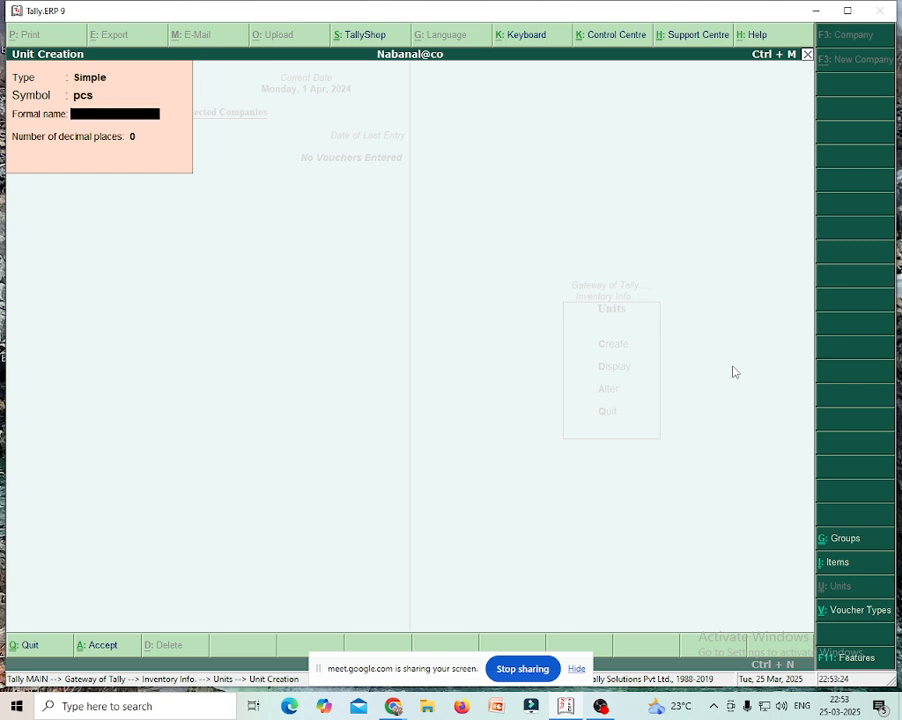
text(Pieces)
key(Return)
key(Return)
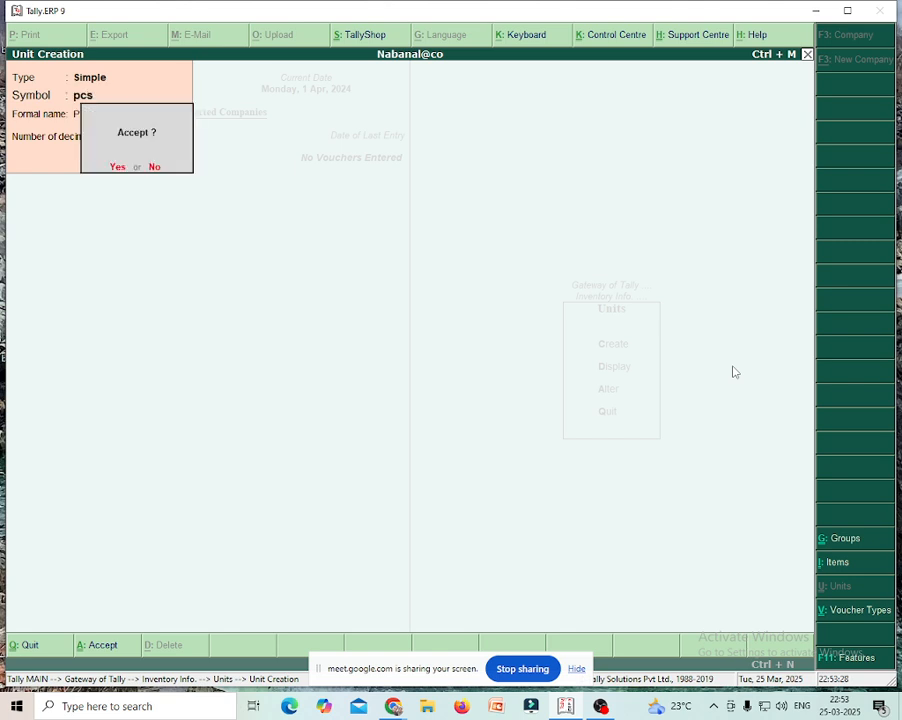
key(Return)
key(Escape)
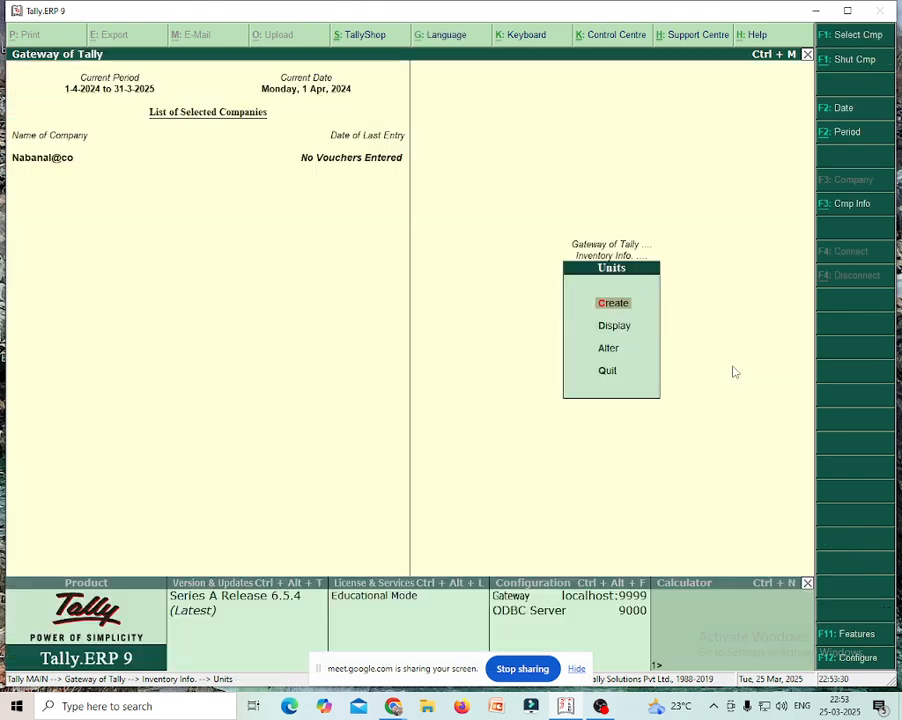
key(Escape)
- Create stock item Tv Set under Primary with pcs as its unit
key(Up)
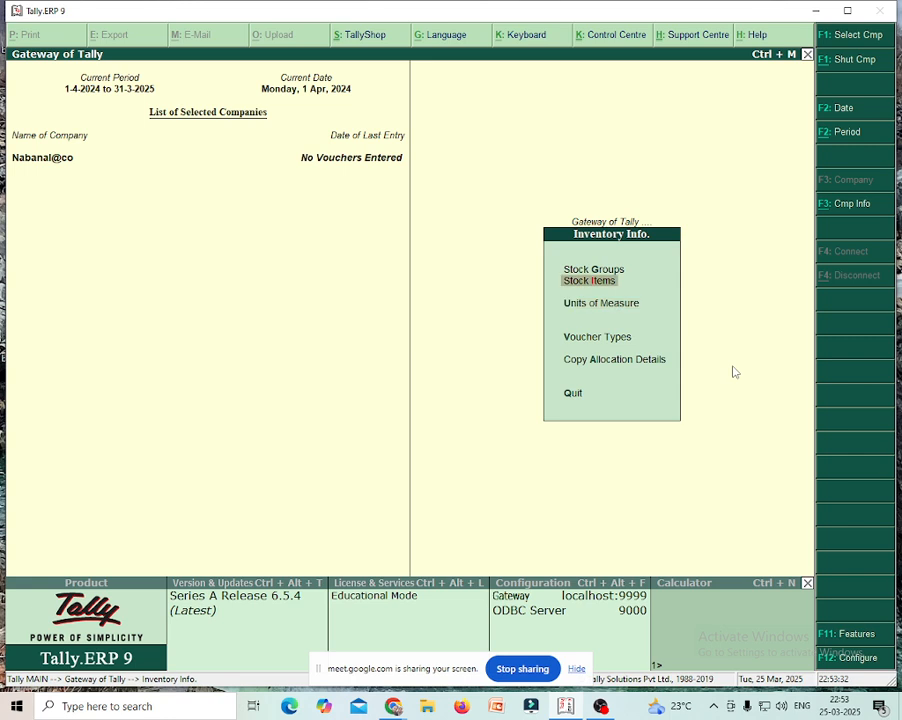
key(Return)
key(Return)
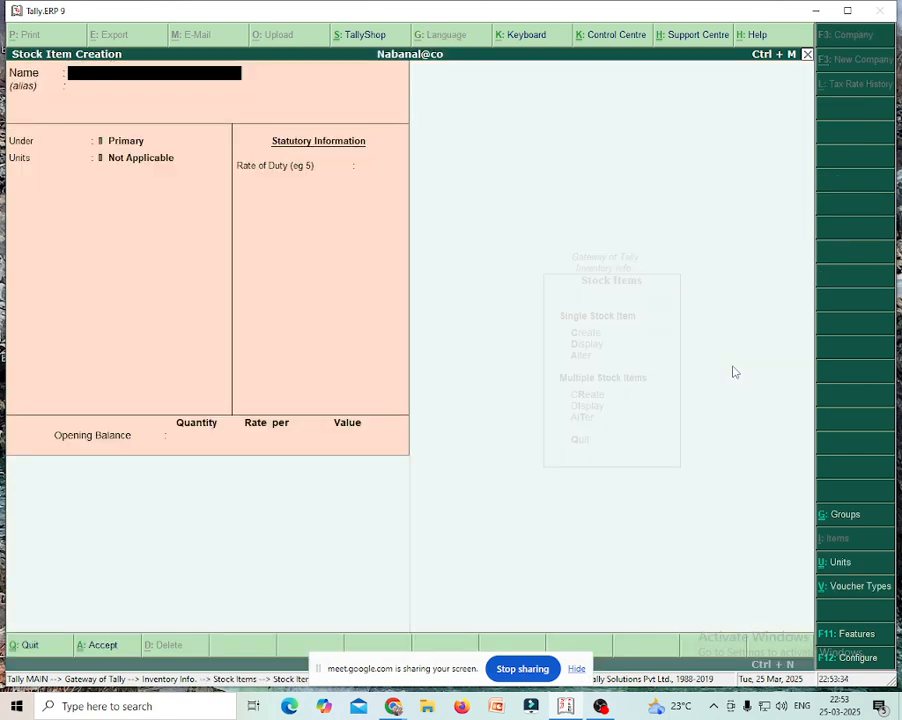
text(Tv Set)
key(Return)
key(Return)
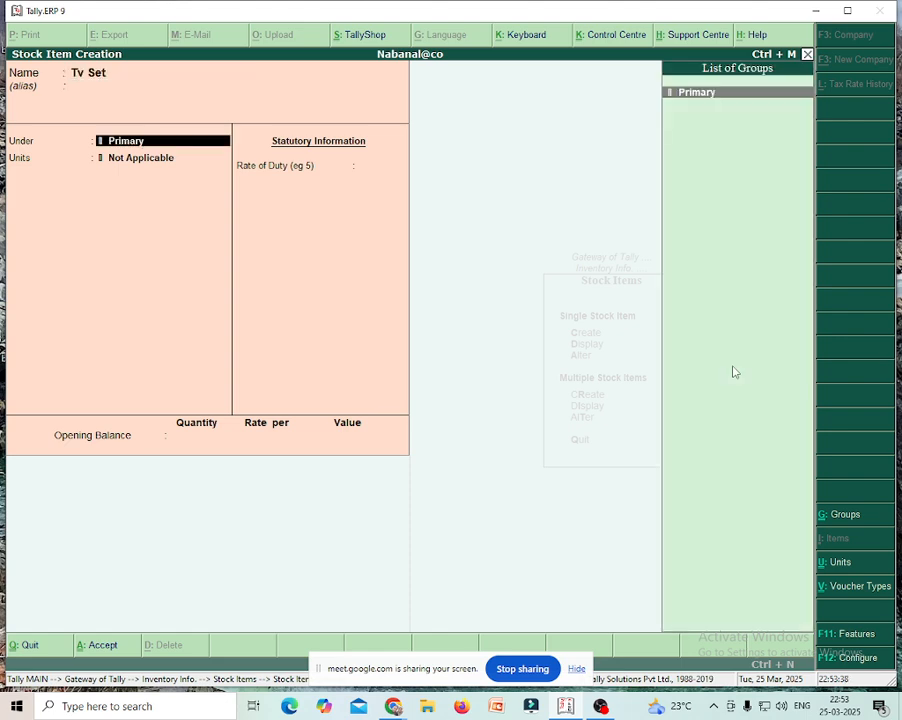
key(Return)
key(Down)
key(Return)
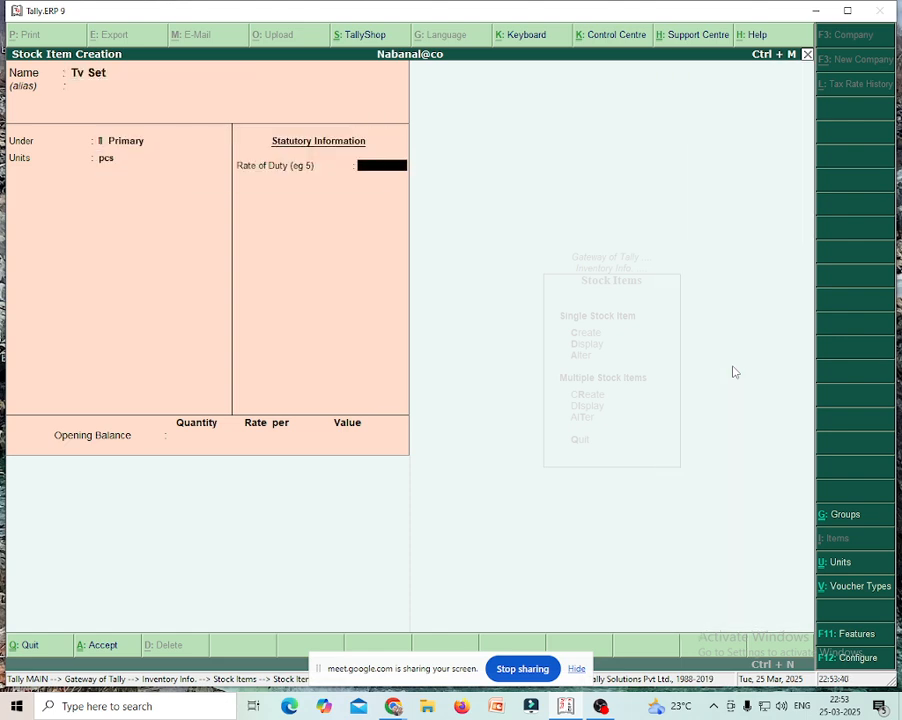
key(Return)
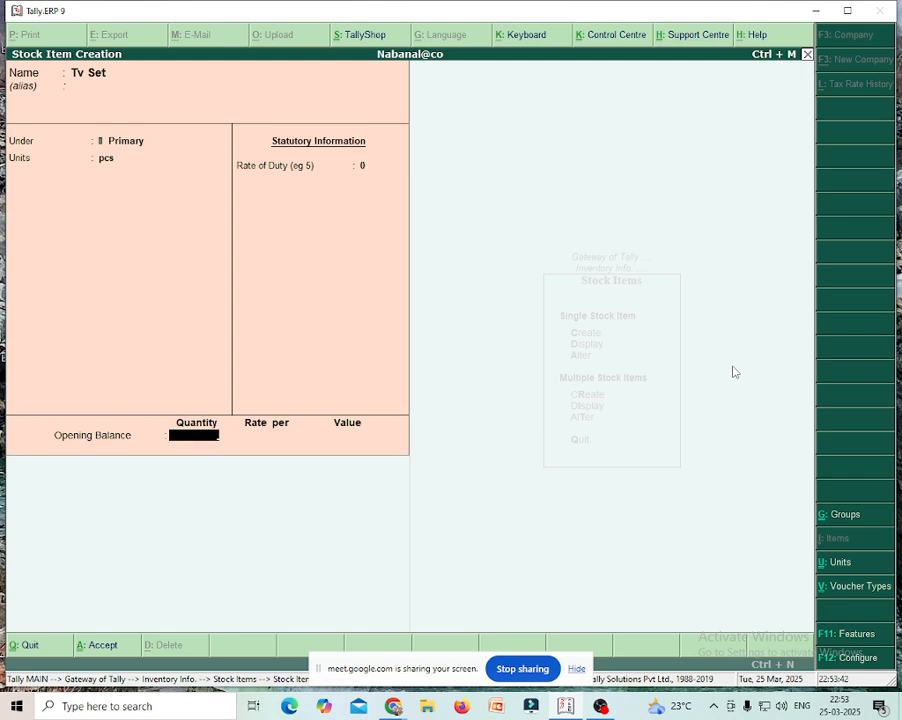
- Give Tv Set an opening balance of 10 pcs at 9,500 each, save, and return to Gateway
text(10)
key(Return)
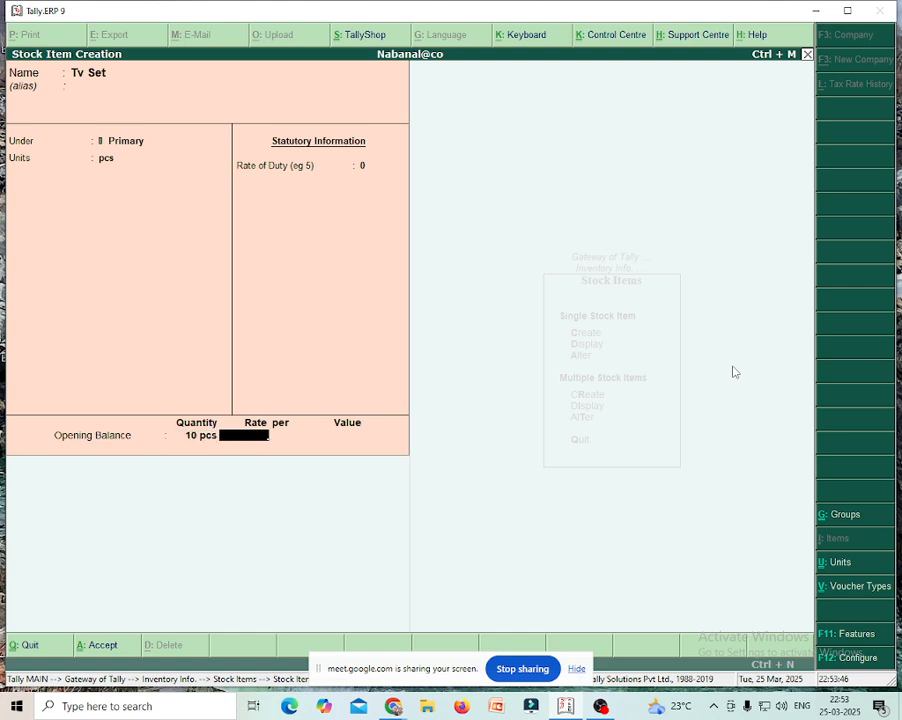
text(9500)
key(Return)
key(Return)
key(Return)
key(Return)
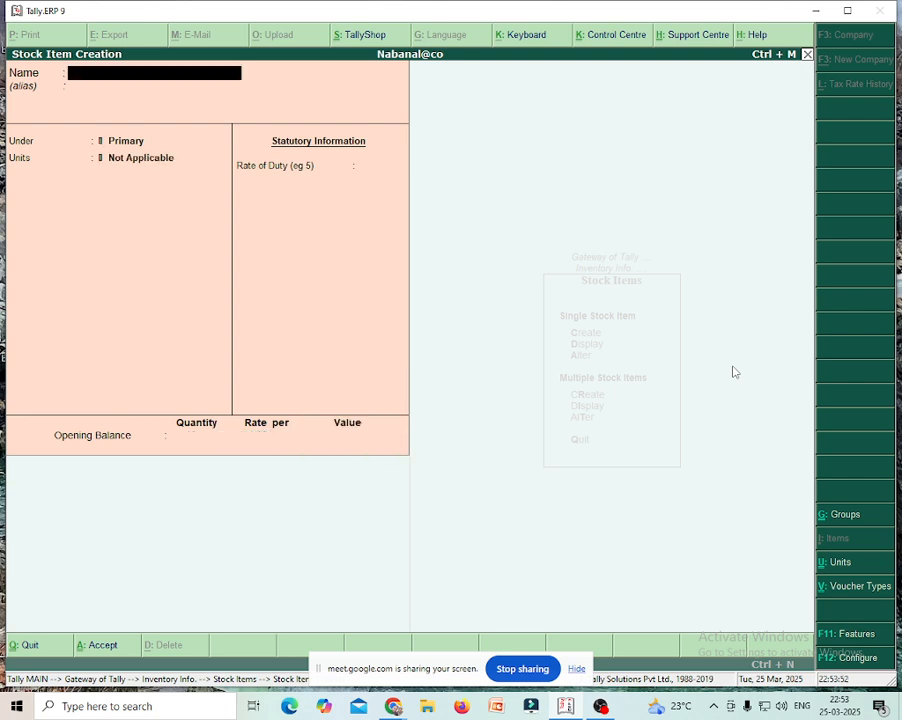
key(Escape)
key(Return)
key(Escape)
key(Escape)
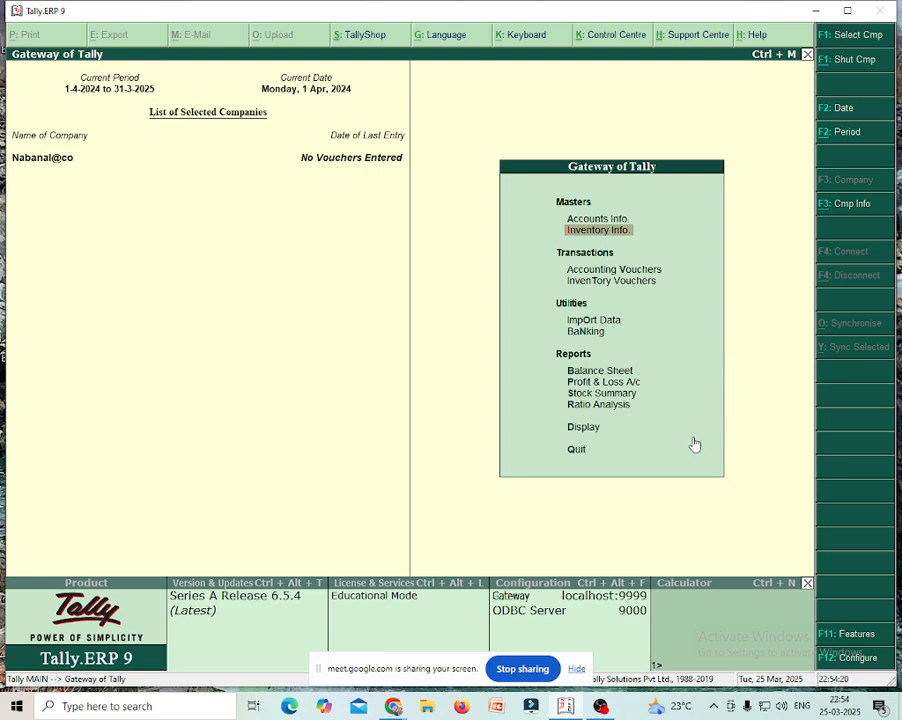
click(603, 371)
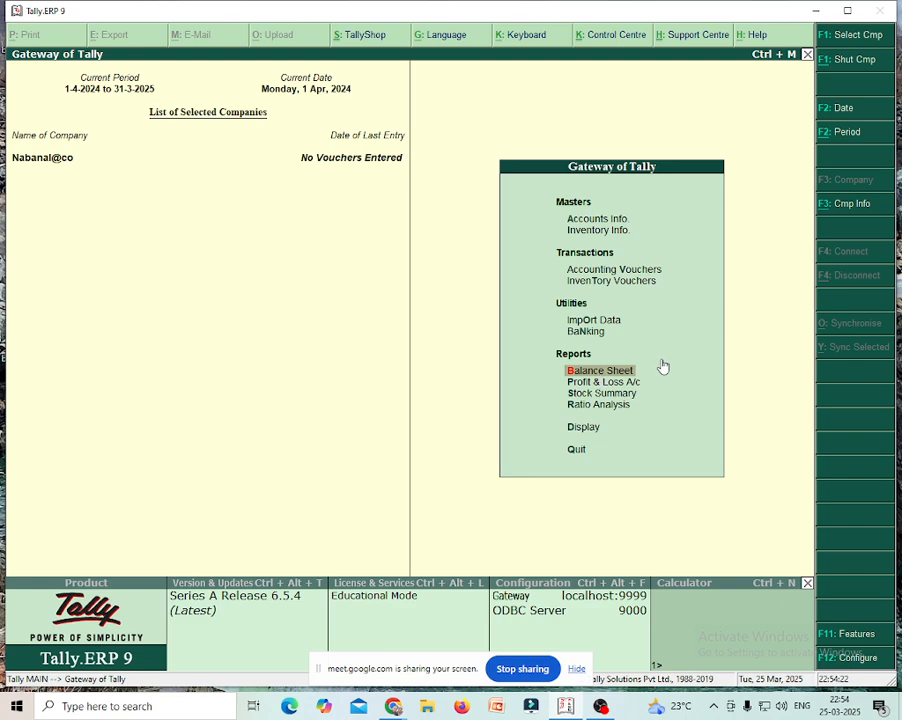
key(Return)
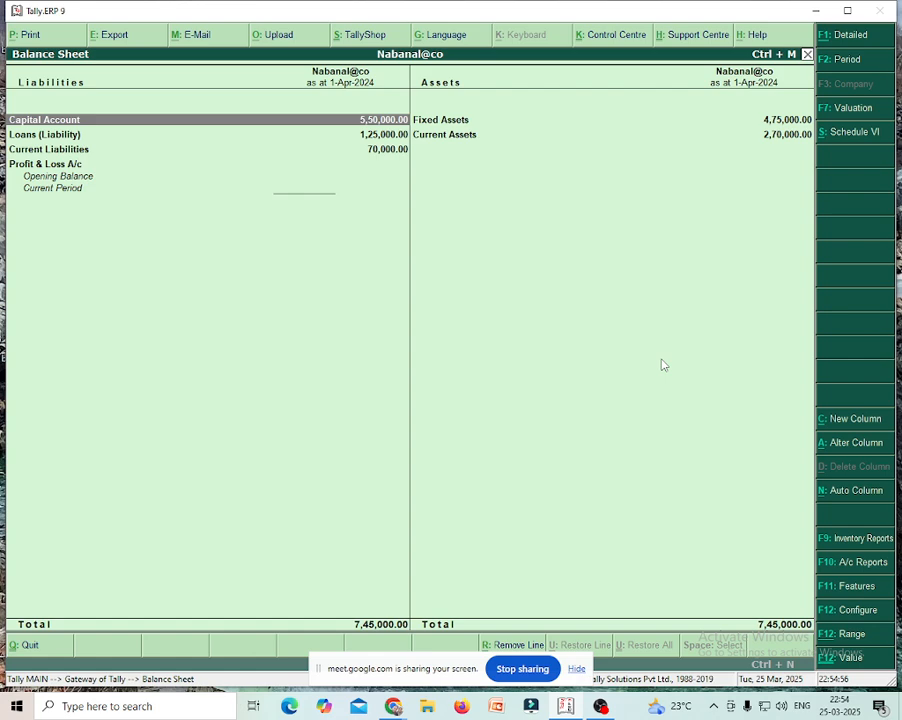
key(Escape)
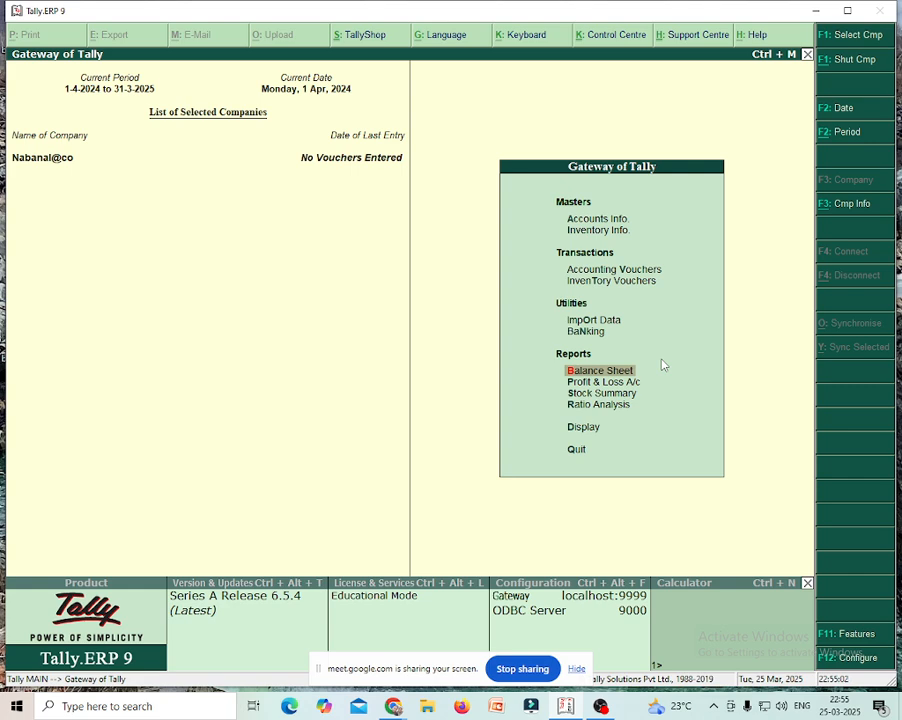
key(Up)
key(Up)
key(Up)
key(Up)
- Start Sales voucher No. 1 dated 1-Apr-2024 with M/s Tv Emporium as the party
key(Return)
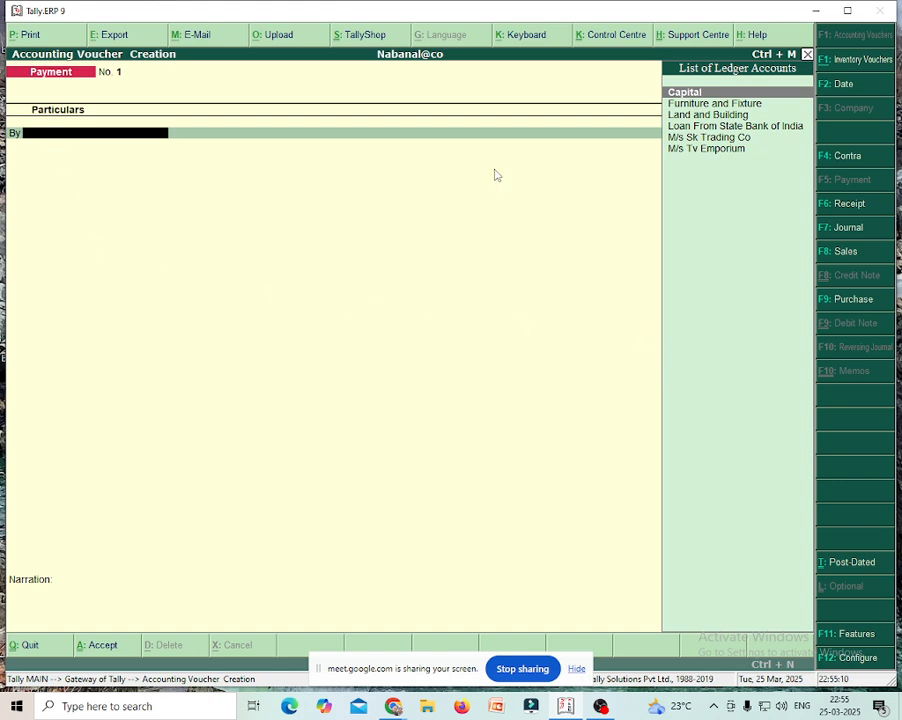
click(843, 252)
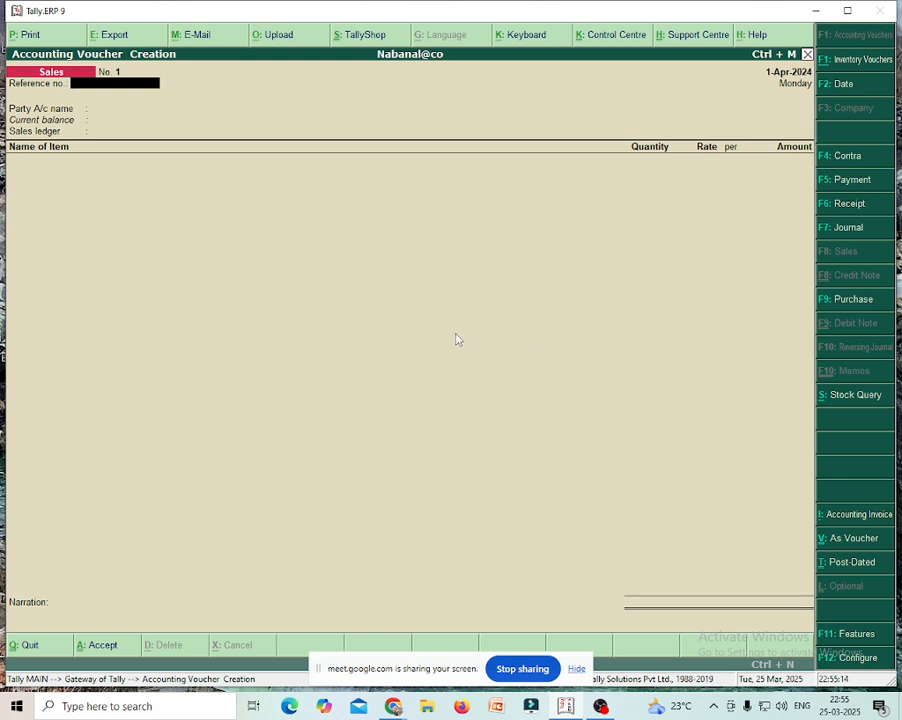
key(Return)
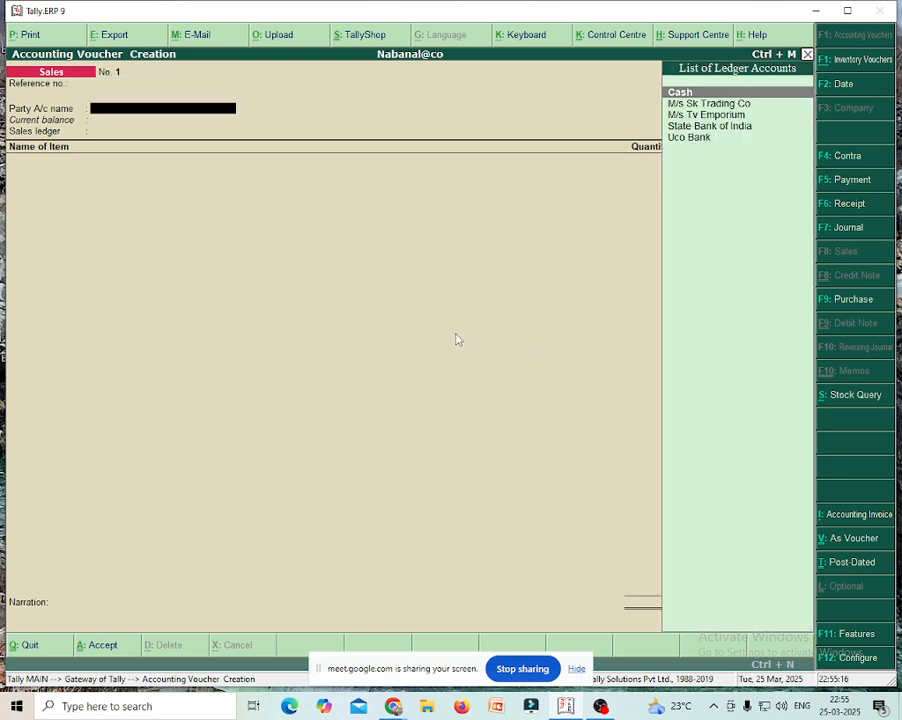
key(Down)
key(Down)
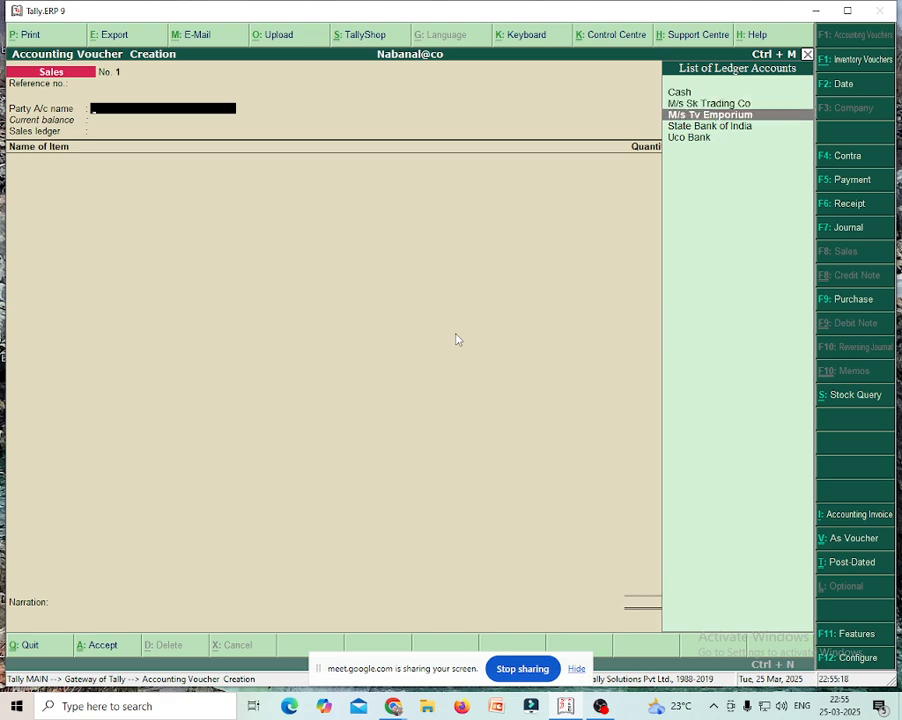
key(Return)
key(Return)
key(Return)
key(Return)
key(Return)
key(Return)
key(Return)
key(Return)
key(Return)
key(Return)
key(Return)
key(Return)
key(Return)
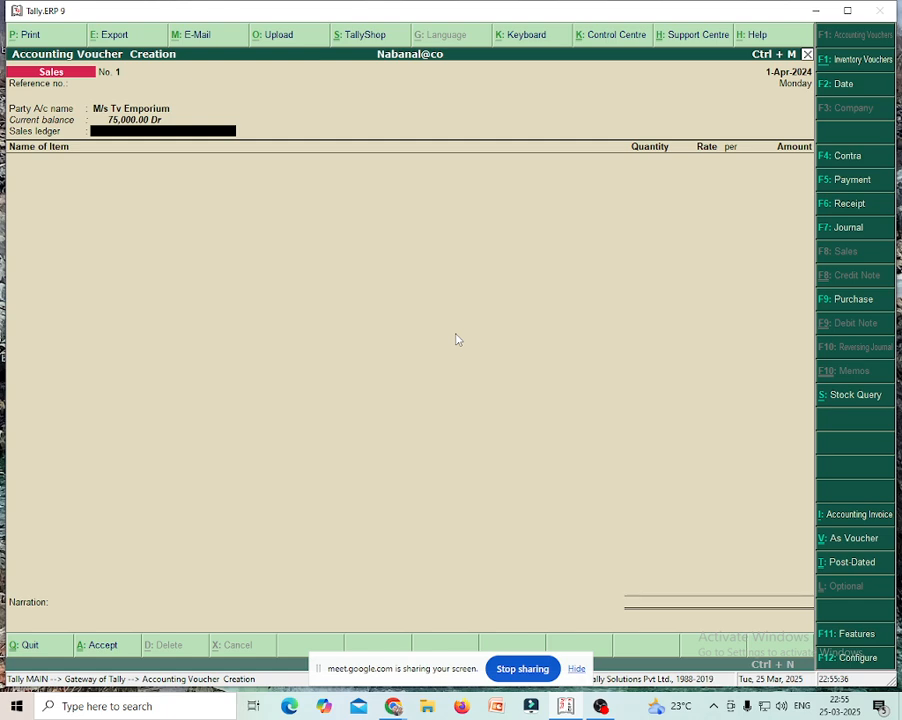
key(alt+c)
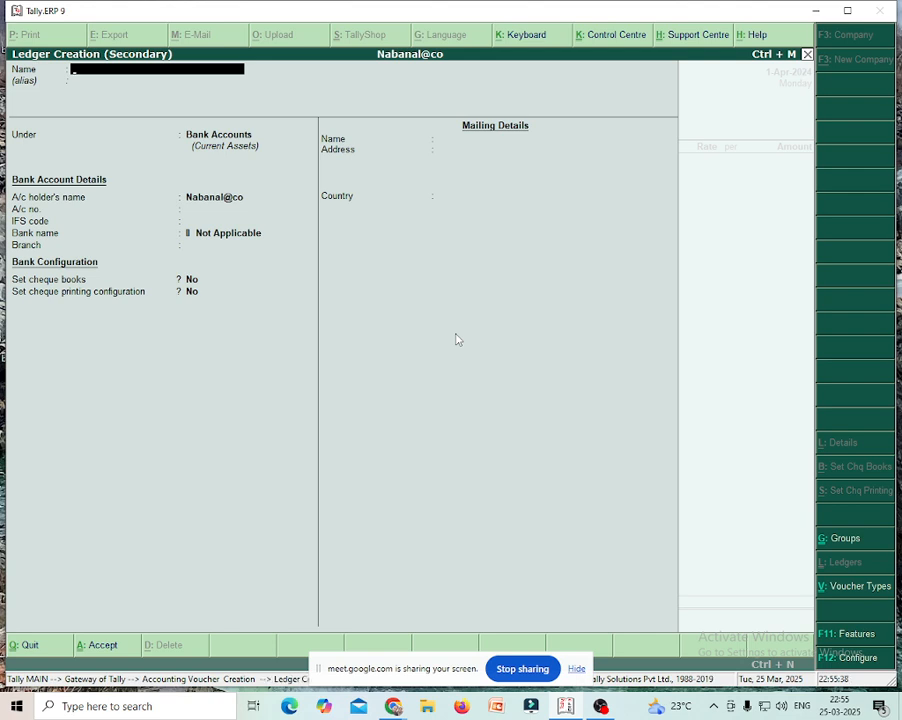
- Create the Sales ledger under Sales Accounts, inventory values affected Yes, type Not Applicable
text(Sales)
key(Return)
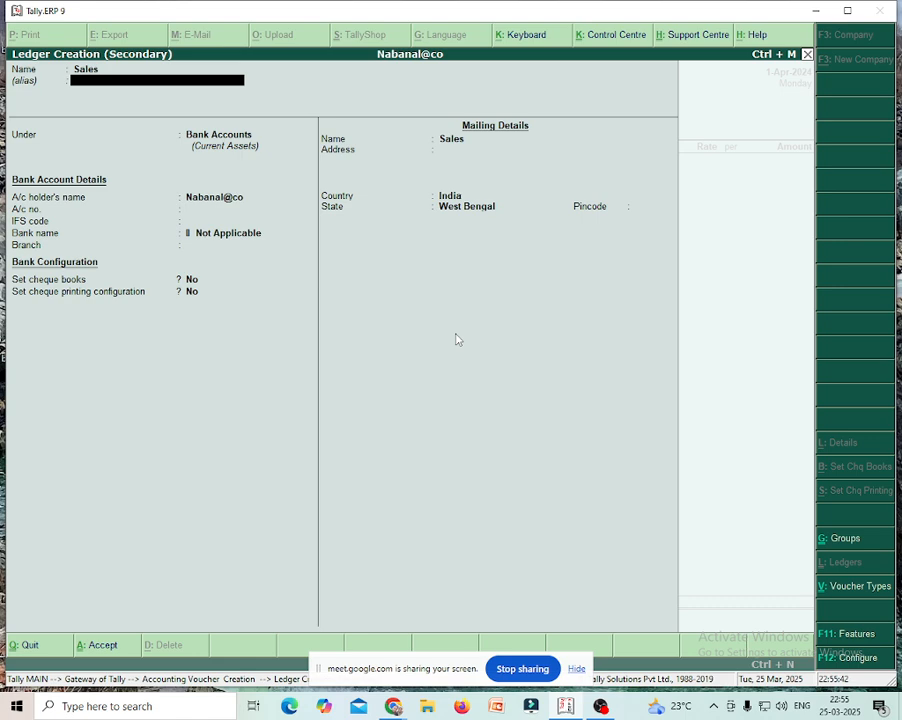
key(Return)
text(Sa)
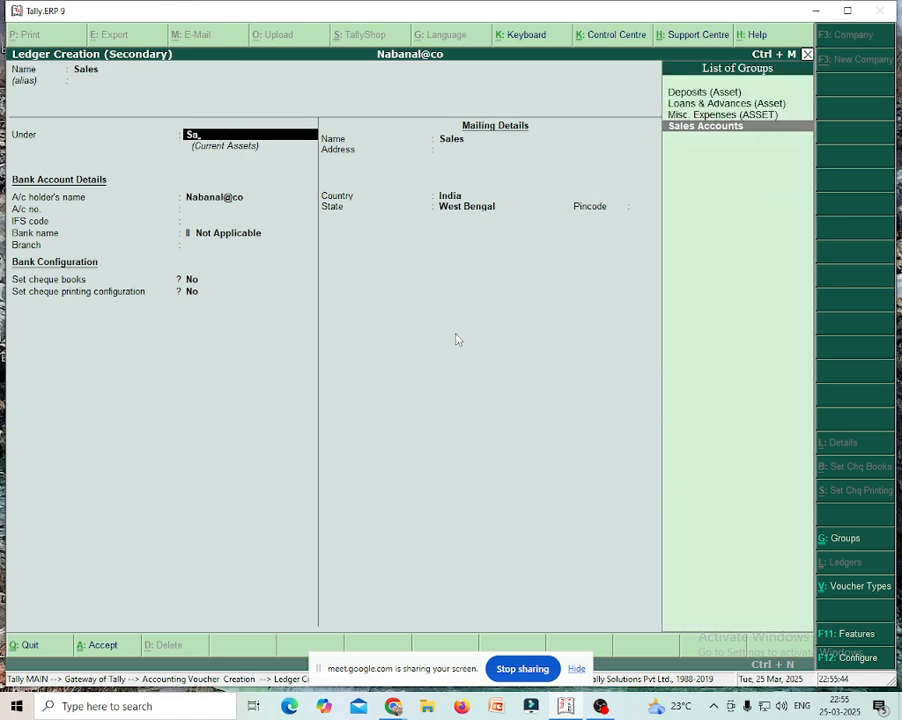
key(Return)
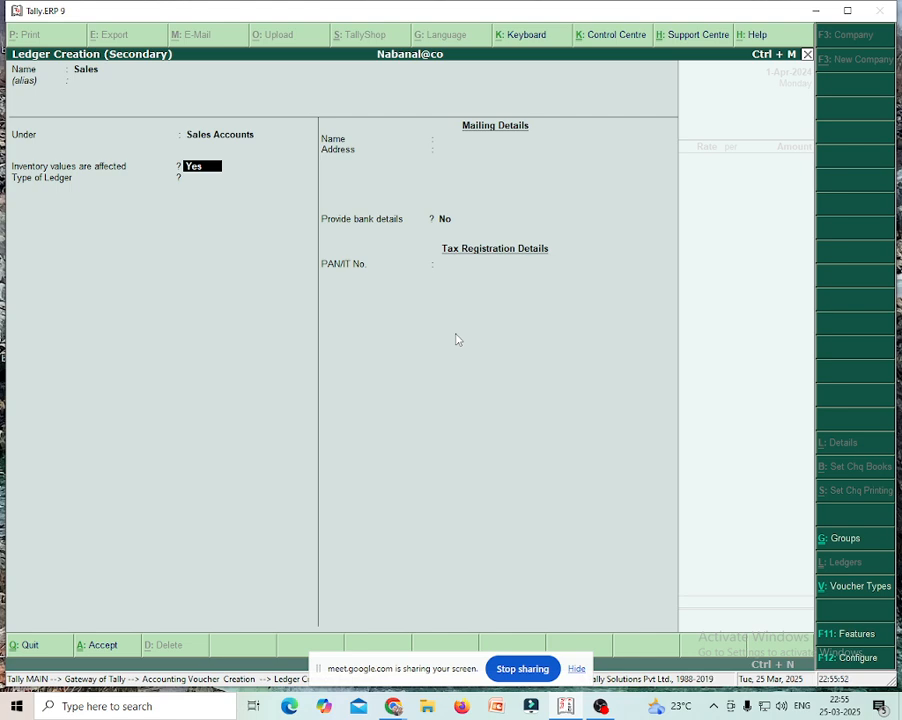
key(Return)
key(Return)
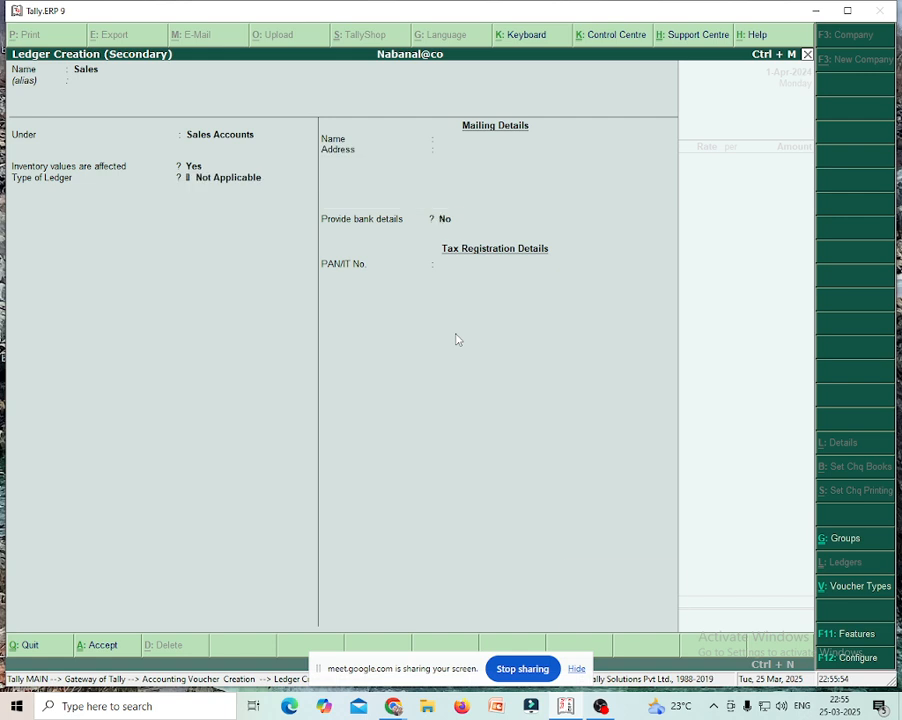
key(ctrl+a)
key(Return)
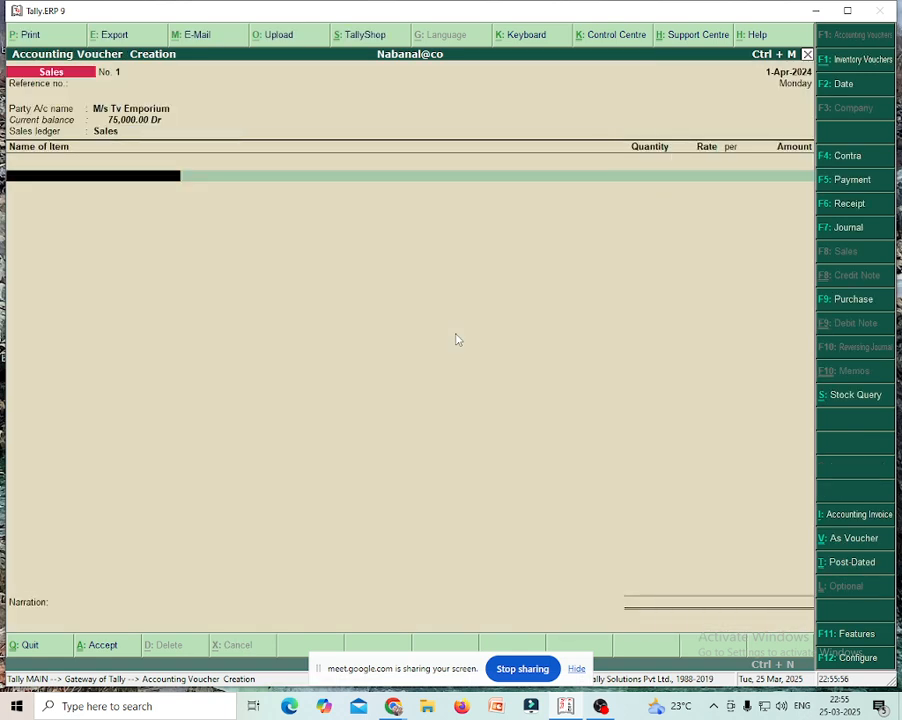
- Enter Tv Set, quantity 5 at rate 10,000 (50,000.00), and save sales voucher No. 1
key(Down)
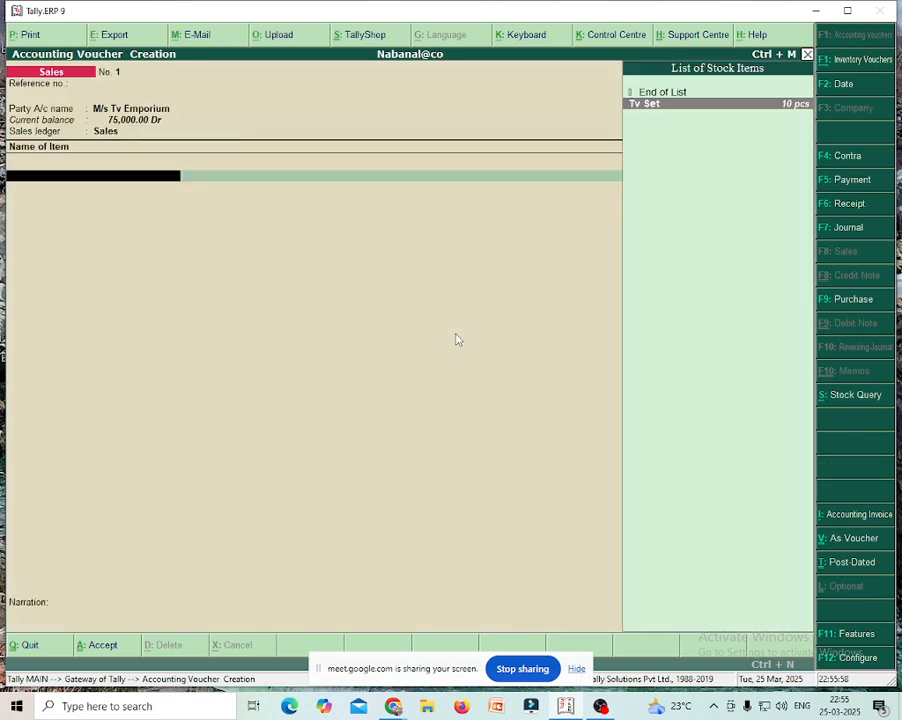
key(Return)
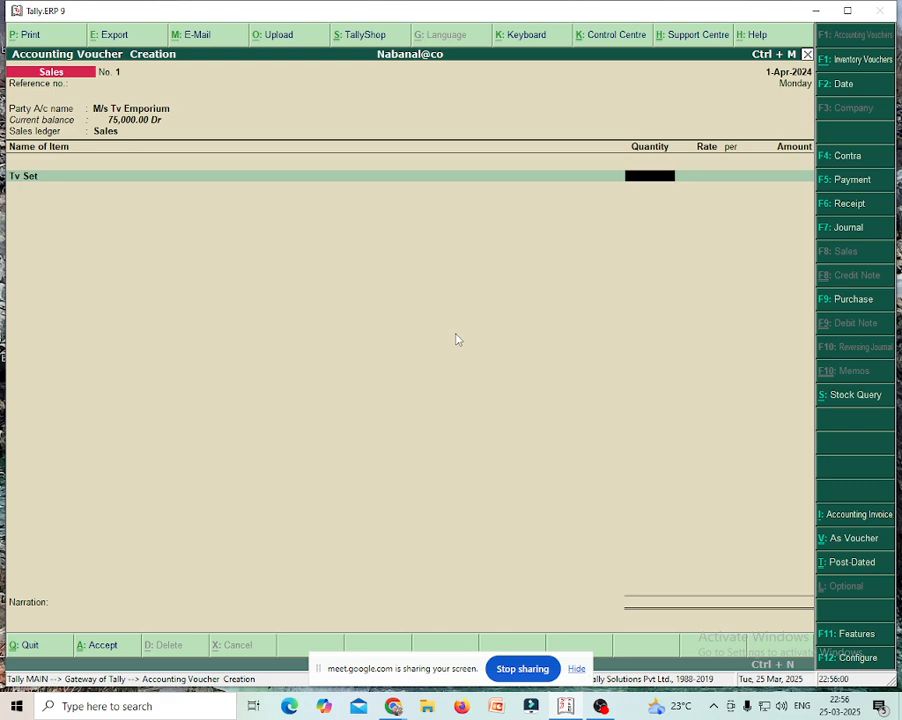
text(5)
key(Return)
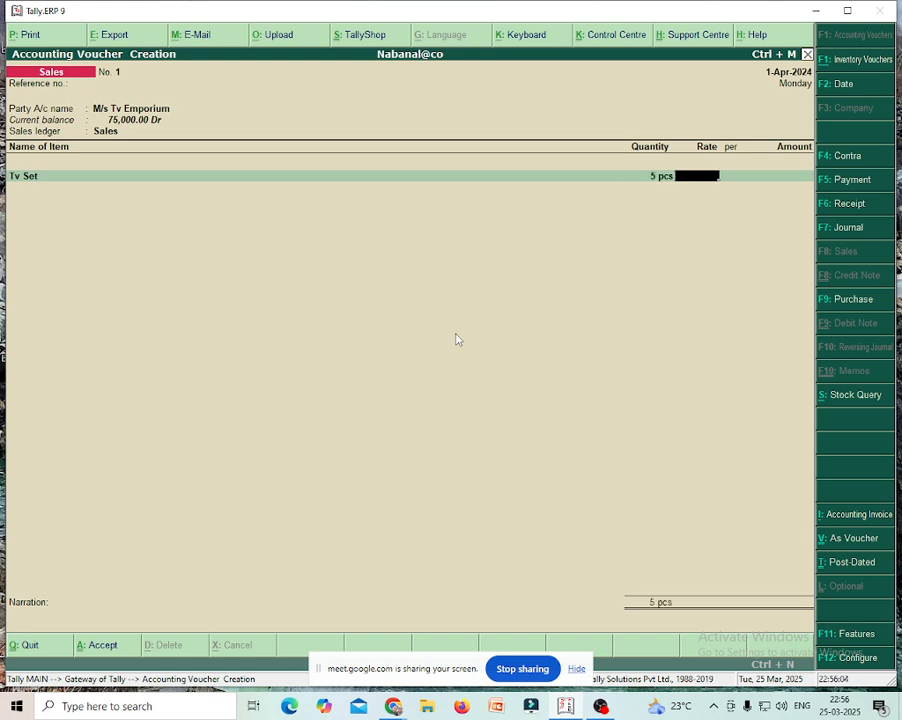
text(10000)
key(Return)
key(Return)
key(Return)
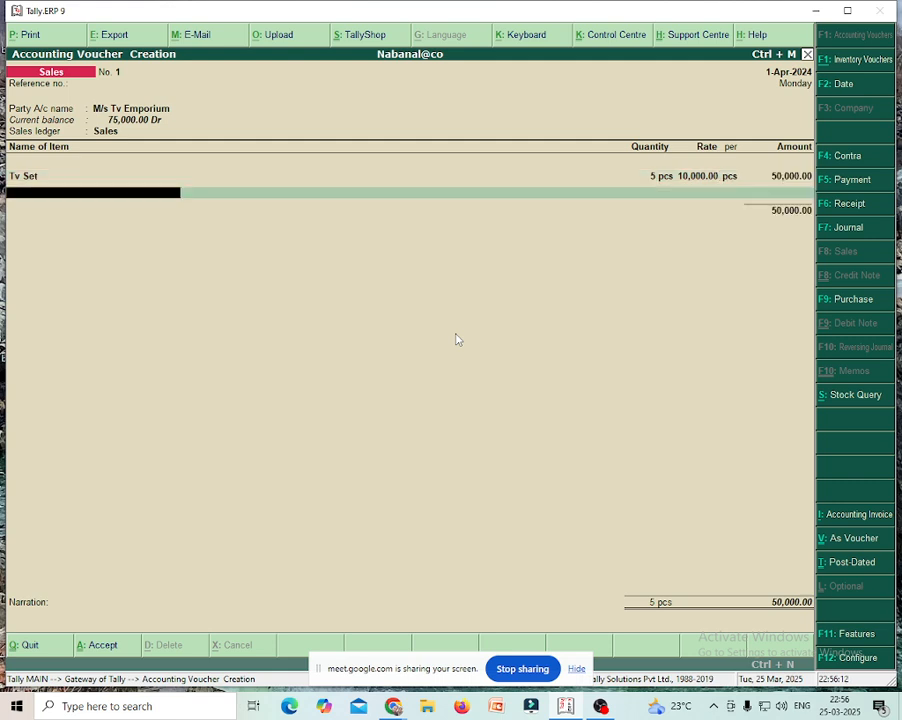
key(Return)
key(Return)
key(Return)
key(Return)
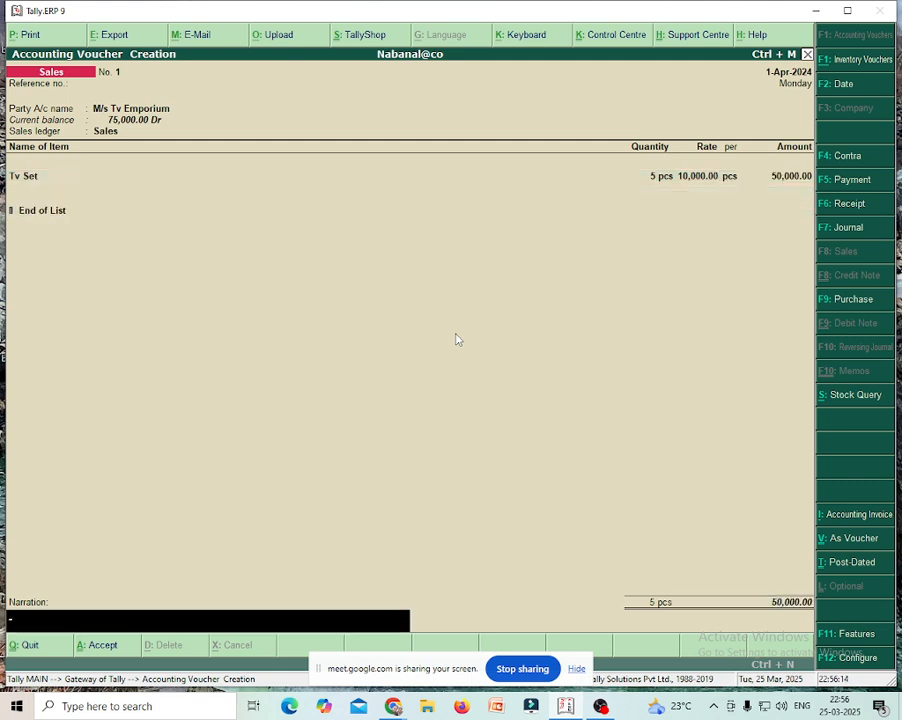
key(Return)
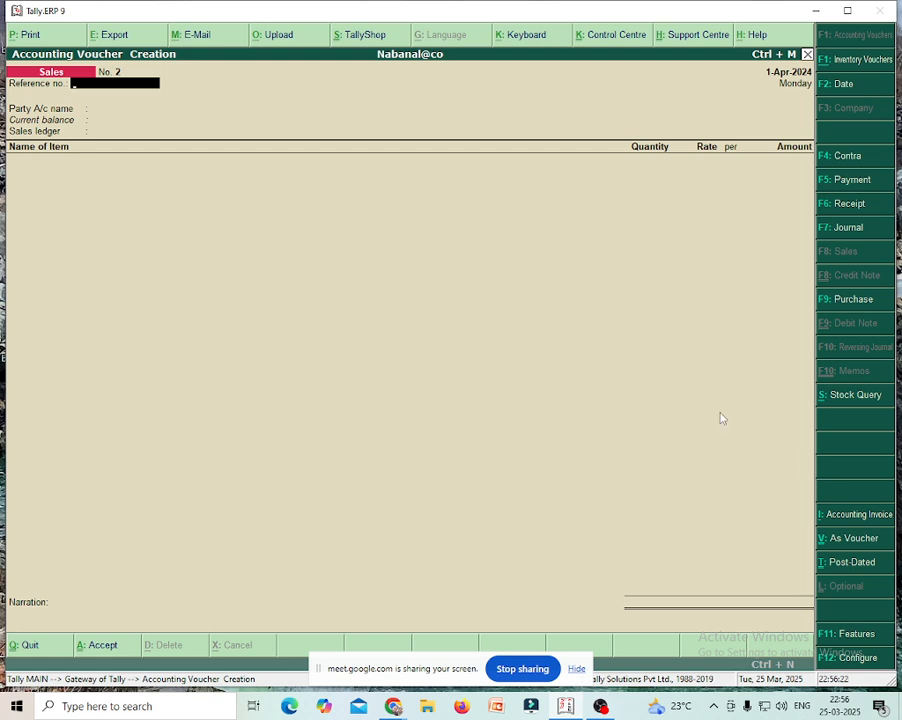
- Start a purchase voucher with M/s Sk Trading Co as the supplier
click(837, 300)
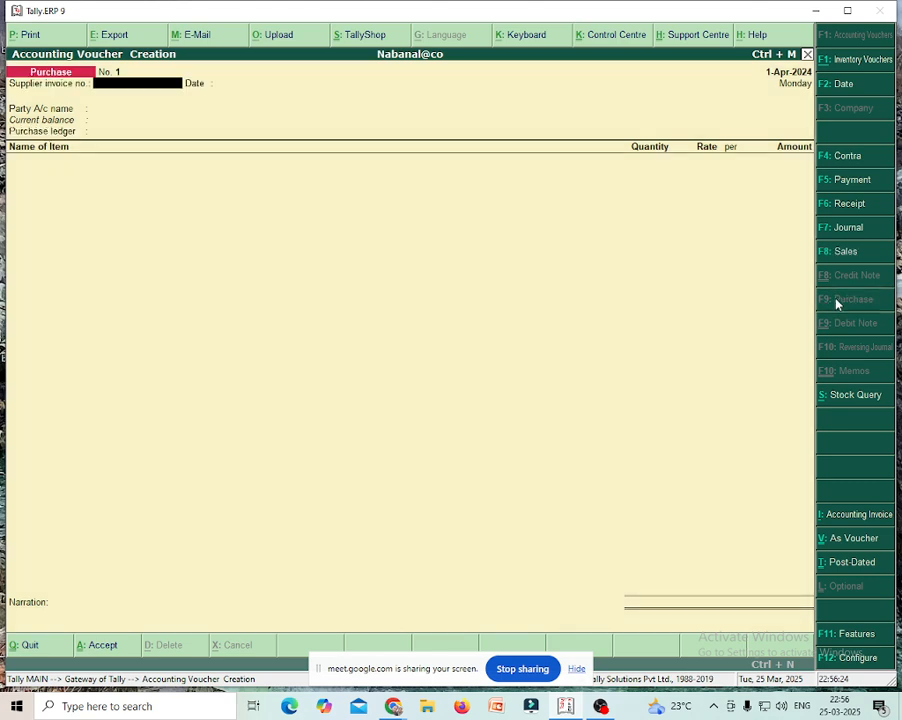
key(Return)
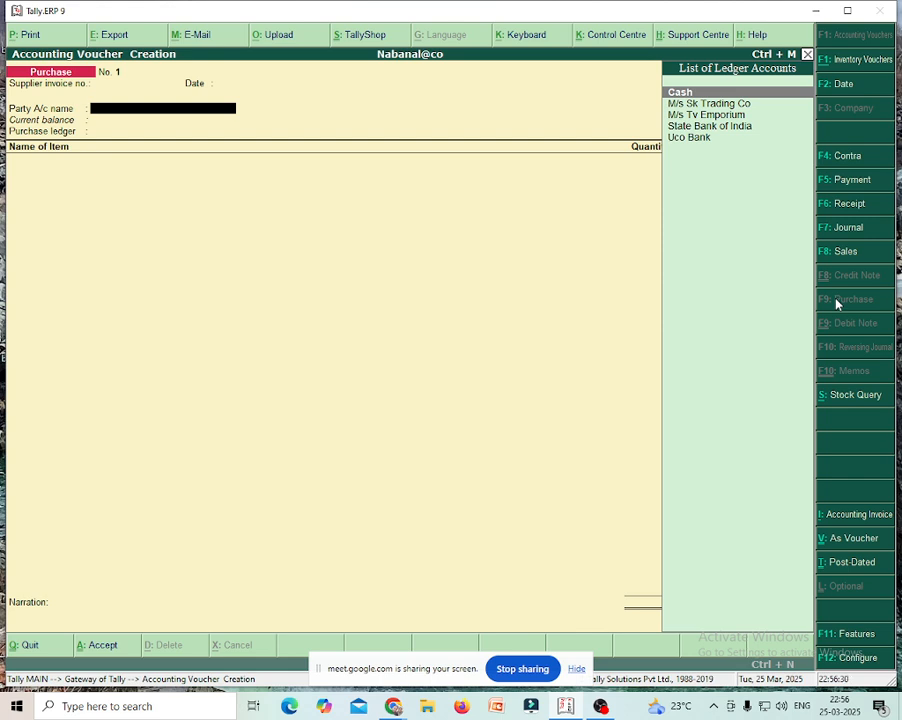
key(Down)
key(Return)
key(Return)
key(Return)
key(Return)
key(Return)
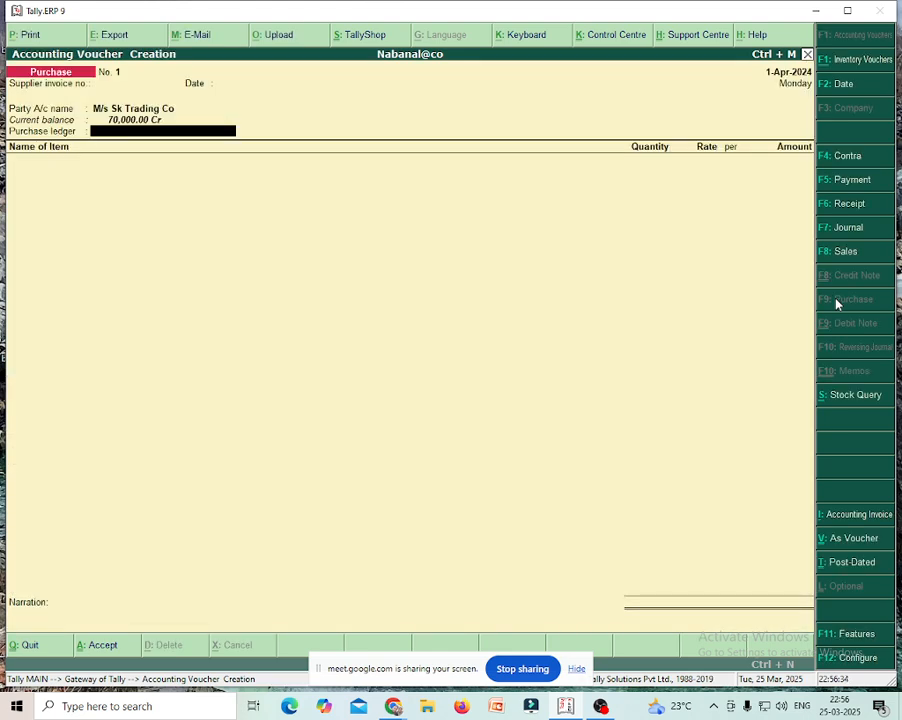
- Create a 'Purchase' ledger under Purchase Accounts, type Not Applicable
key(alt+c)
text(Purchase)
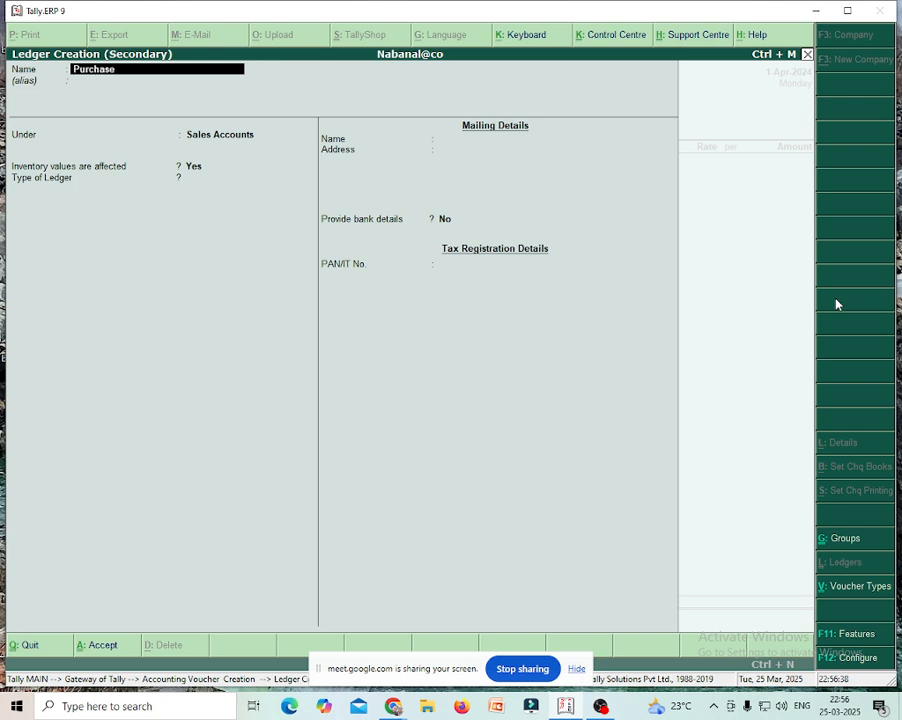
key(Return)
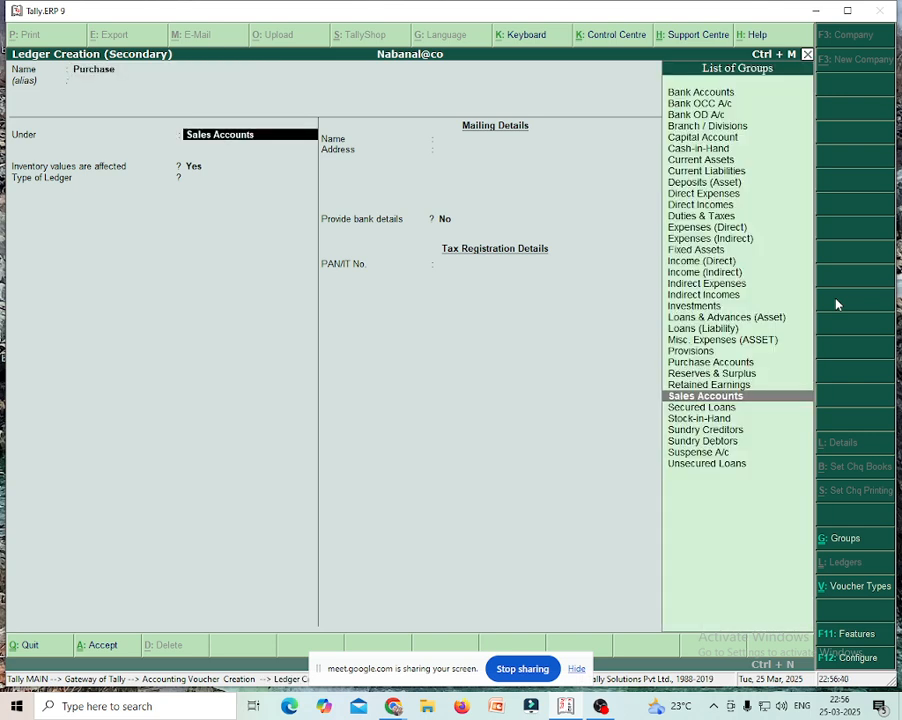
text(Purcha)
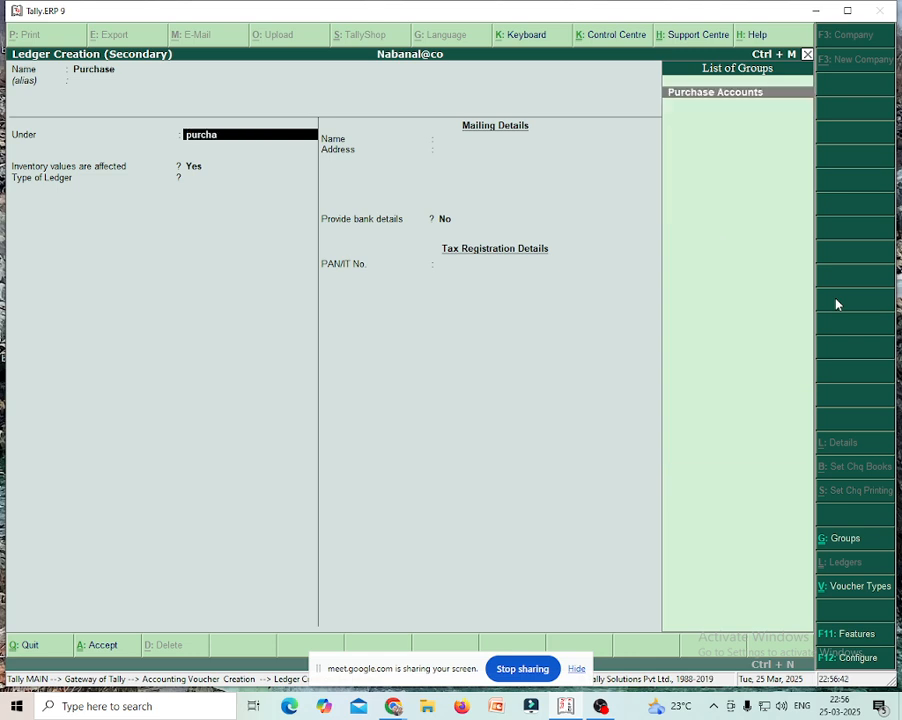
key(Return)
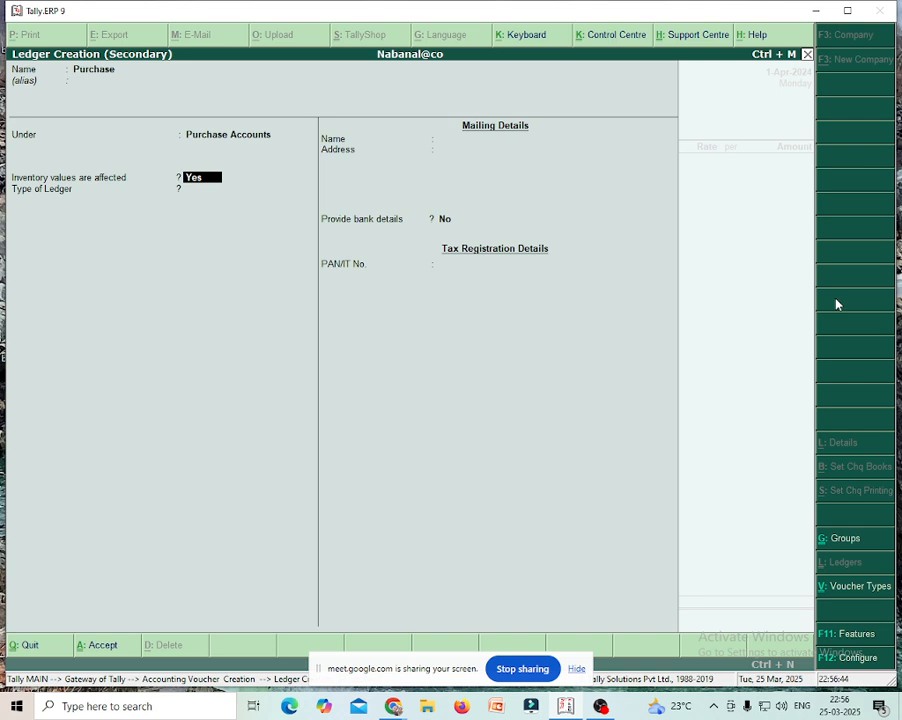
key(Return)
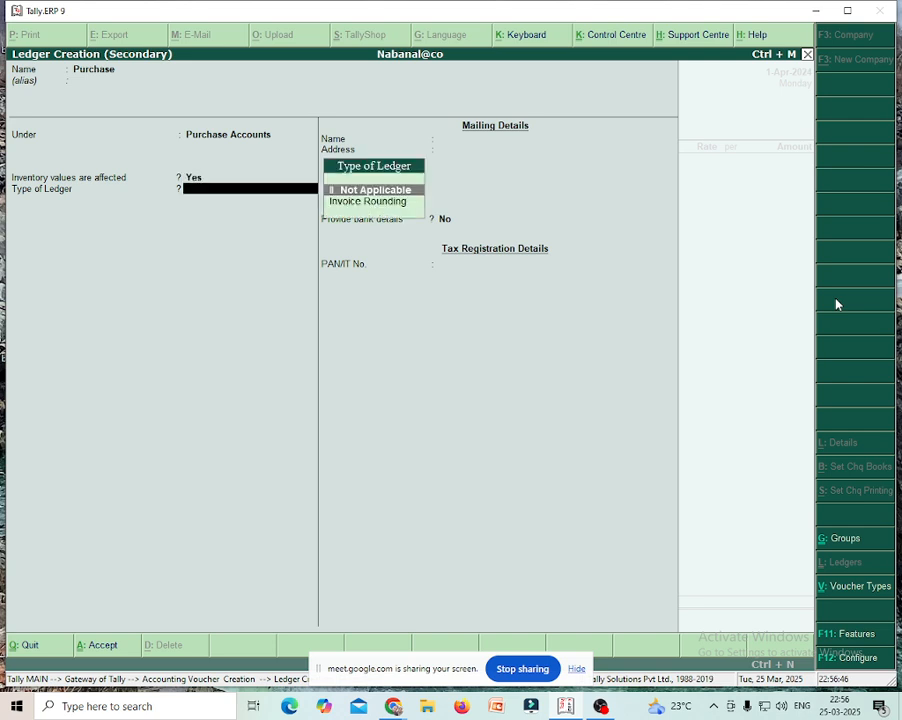
key(Return)
key(Return)
key(Return)
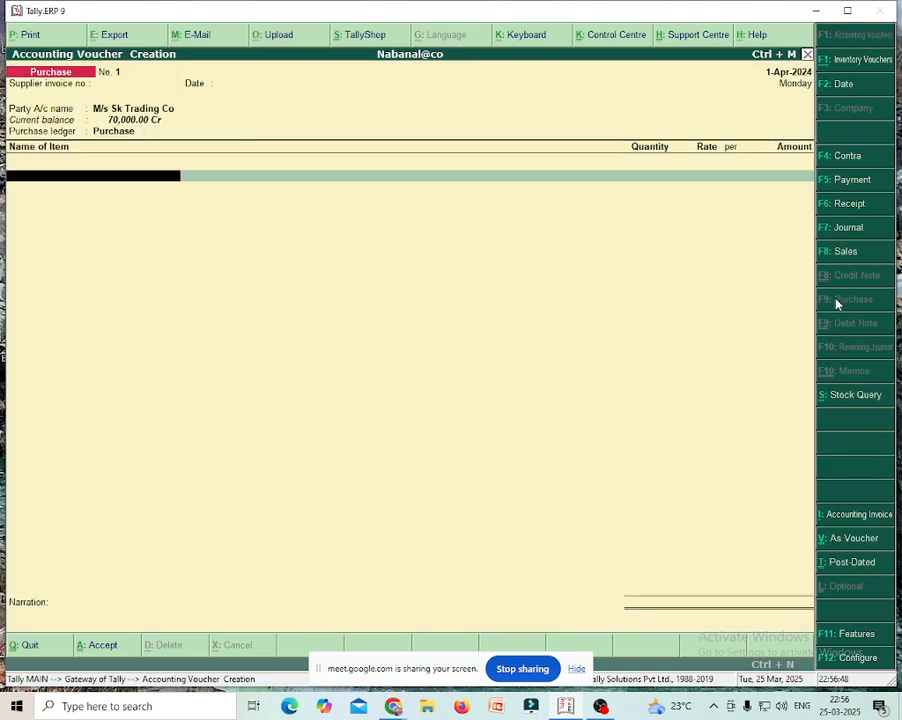
key(Down)
key(Return)
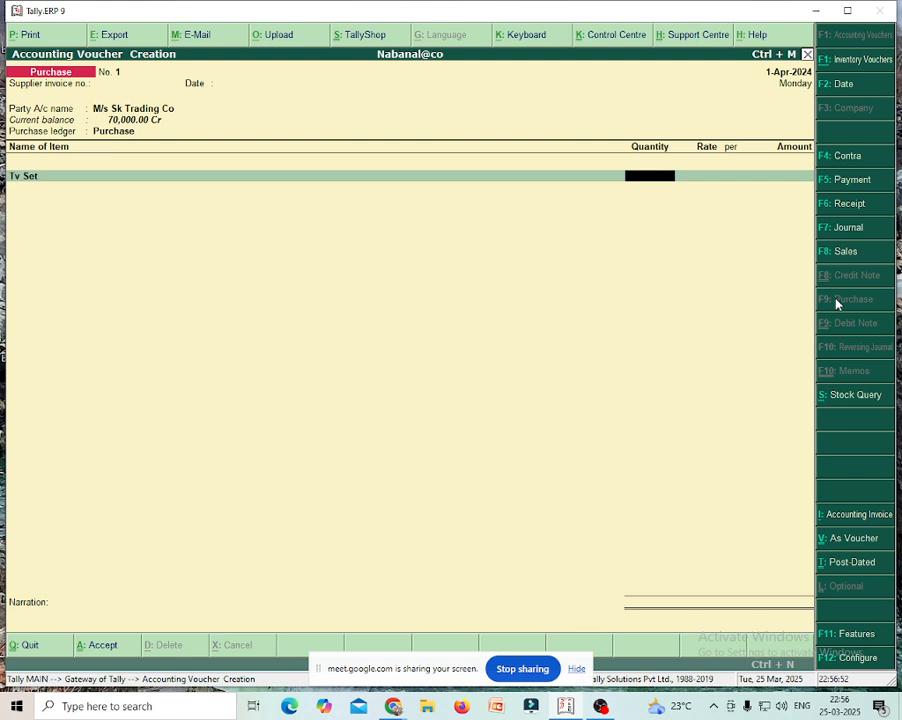
- Enter Tv Set, 5 pieces at 8,500 (42,500.00), and save the purchase voucher
text(5)
key(Return)
key(Return)
key(BackSpace)
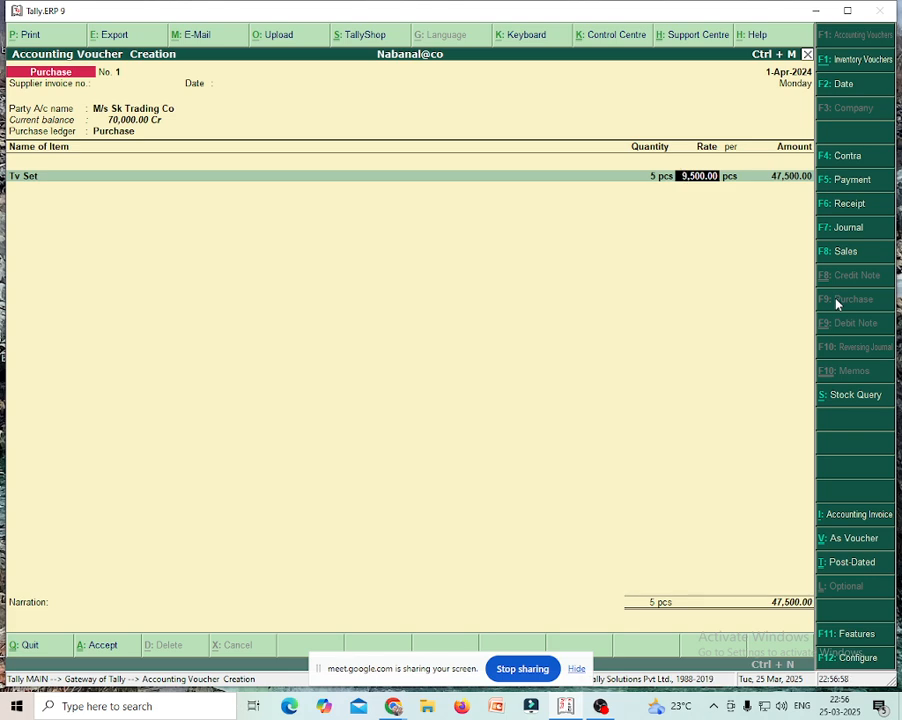
text(8500)
key(Return)
key(Return)
key(Return)
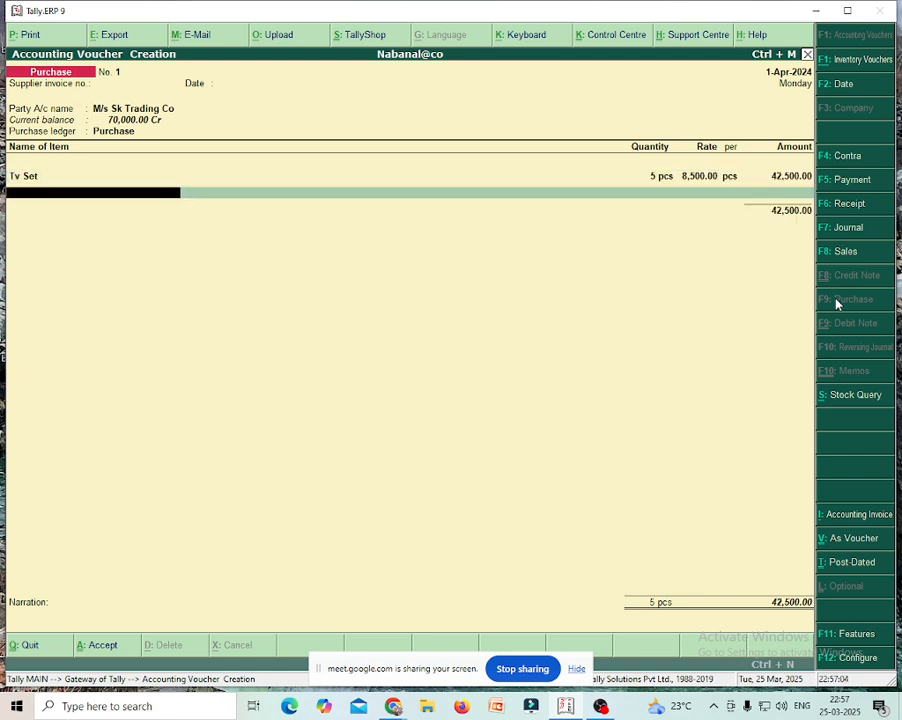
key(Return)
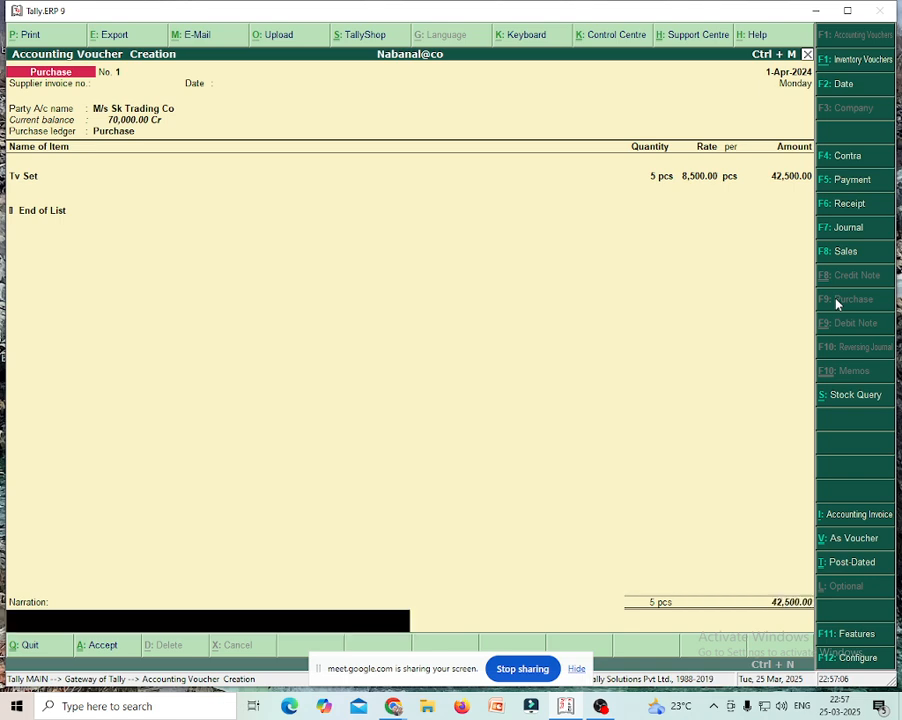
key(Return)
key(Return)
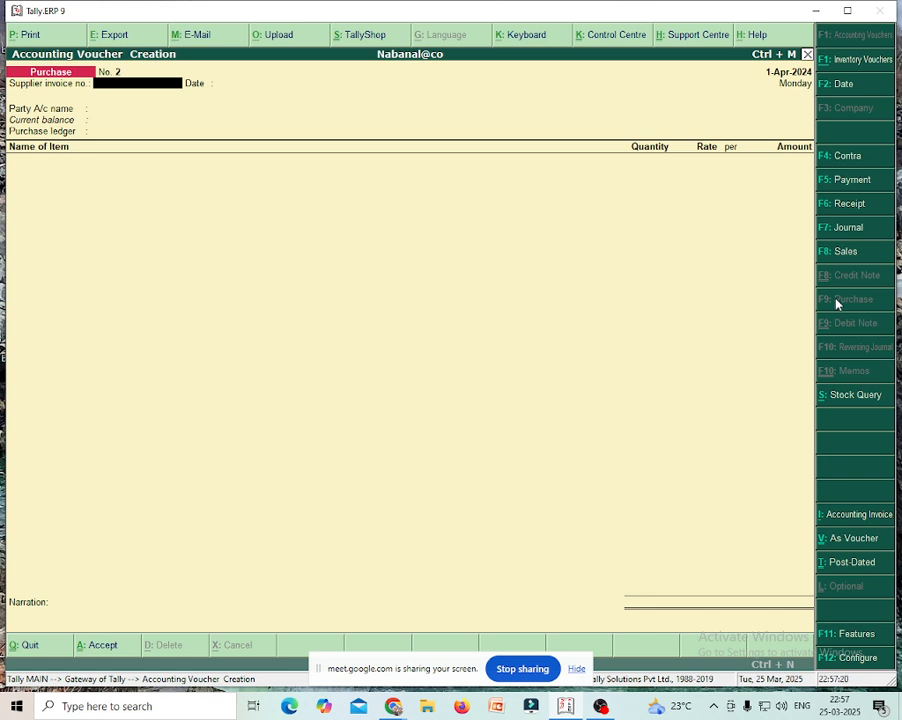
- Start a receipt voucher and create a new ledger named 'Service Charge Receive', fixing the misspelt name
click(845, 204)
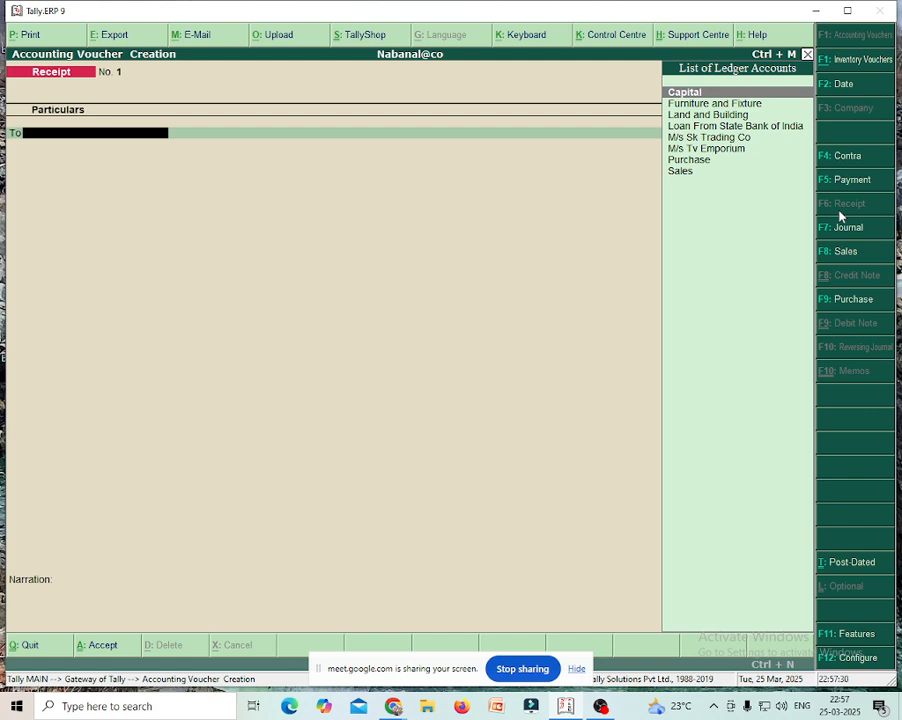
key(alt+c)
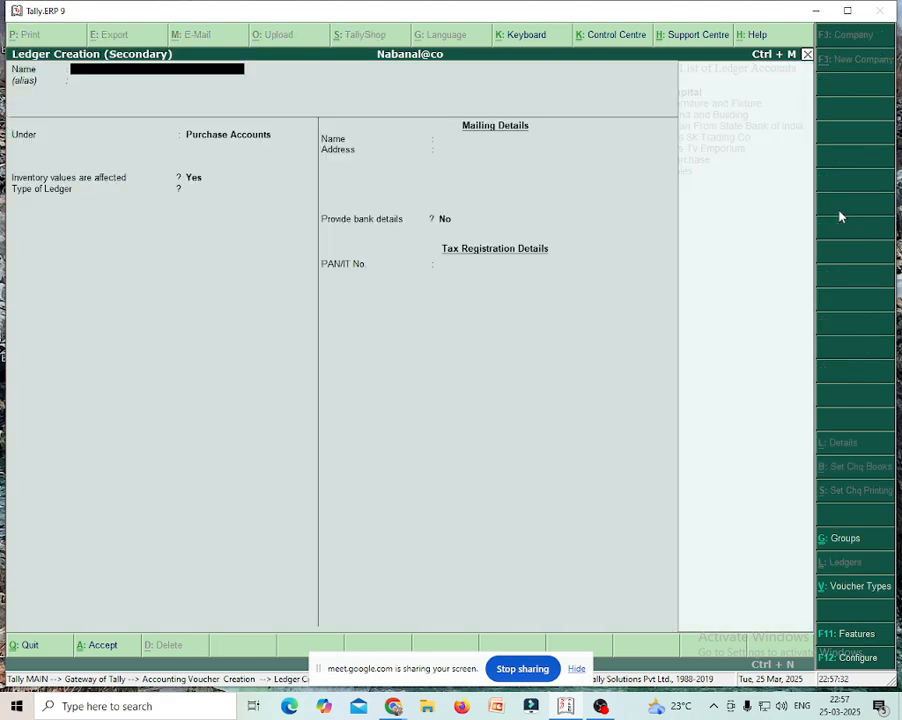
text(Sercharge Receave)
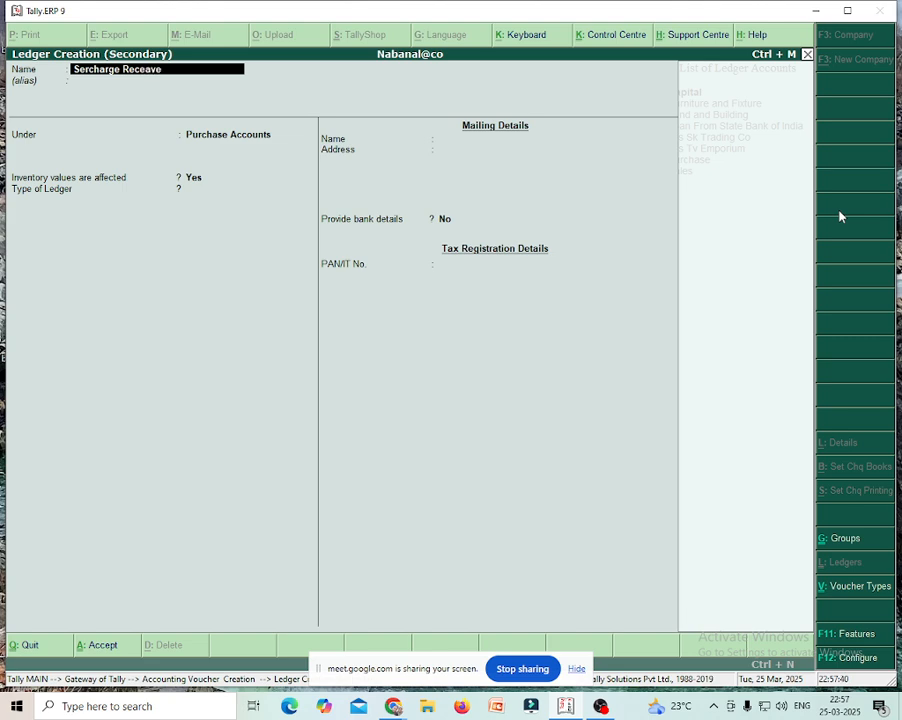
key(Return)
key(Return)
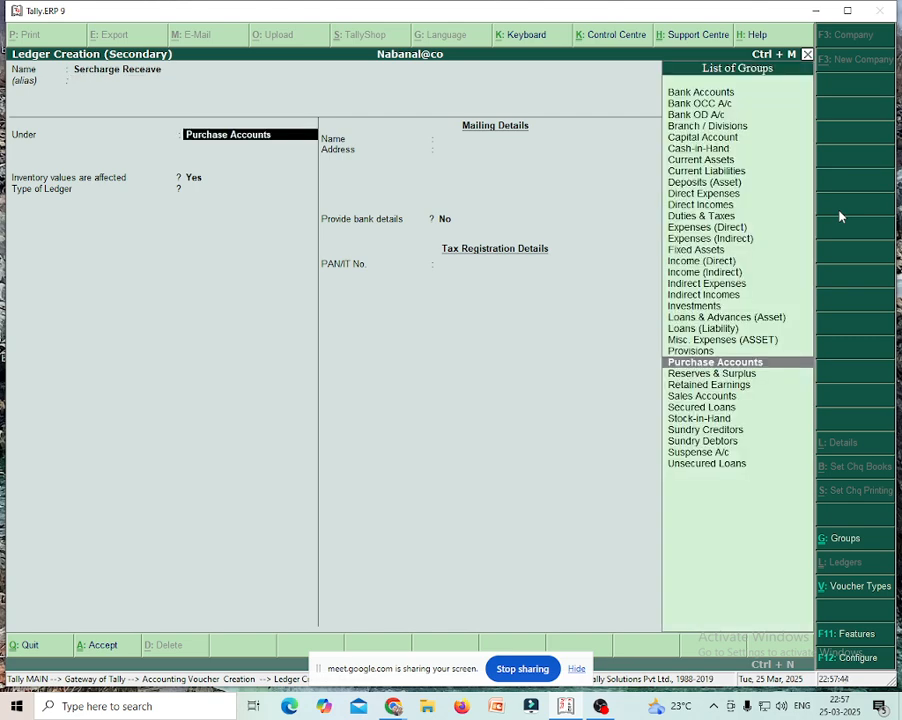
key(BackSpace)
key(BackSpace)
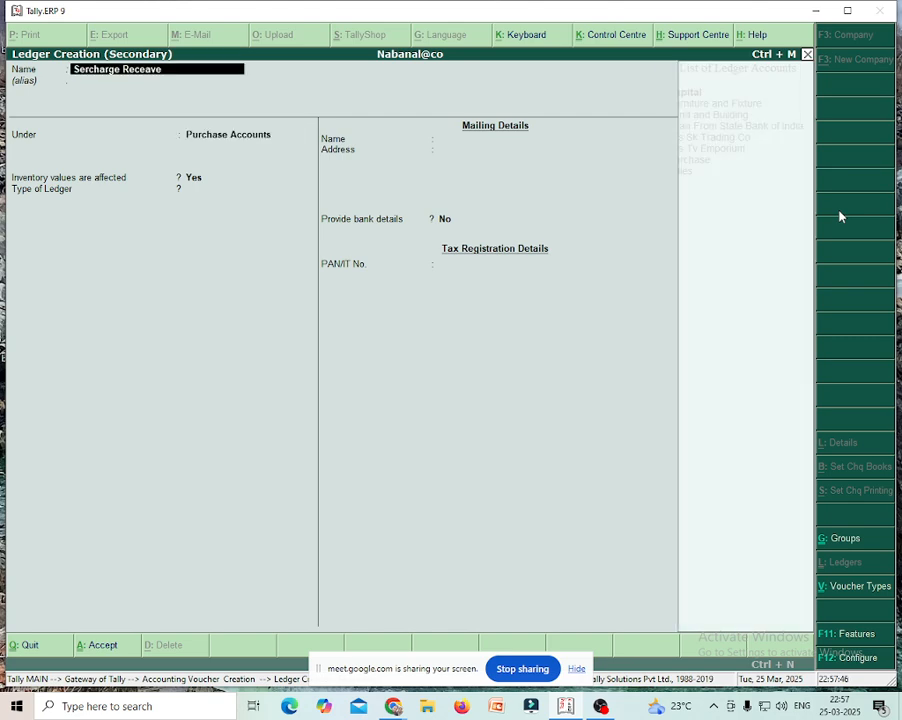
text(Service Charge Receive)
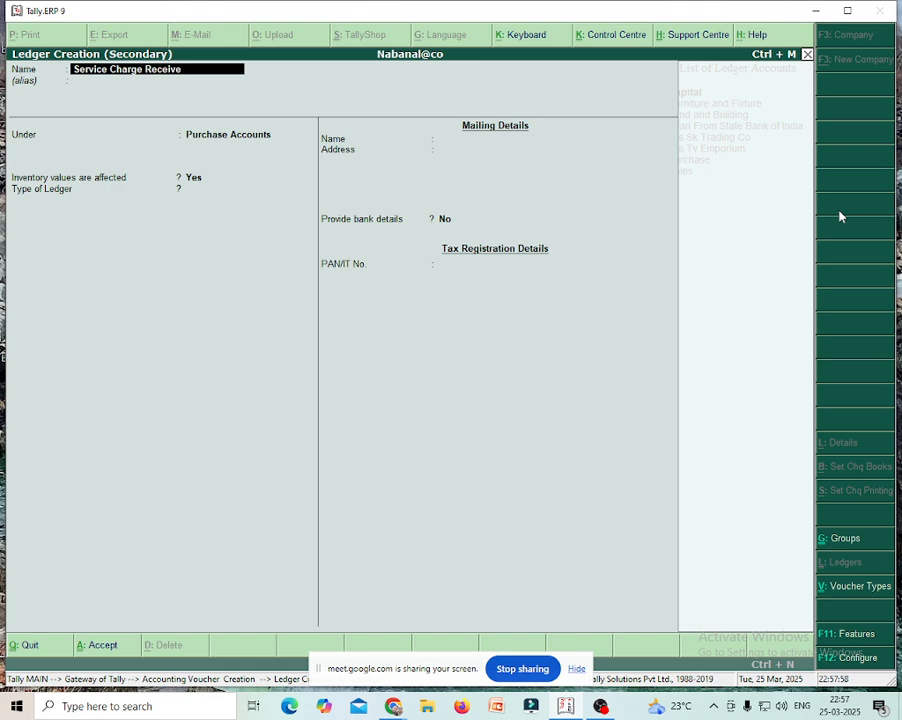
key(Return)
key(Return)
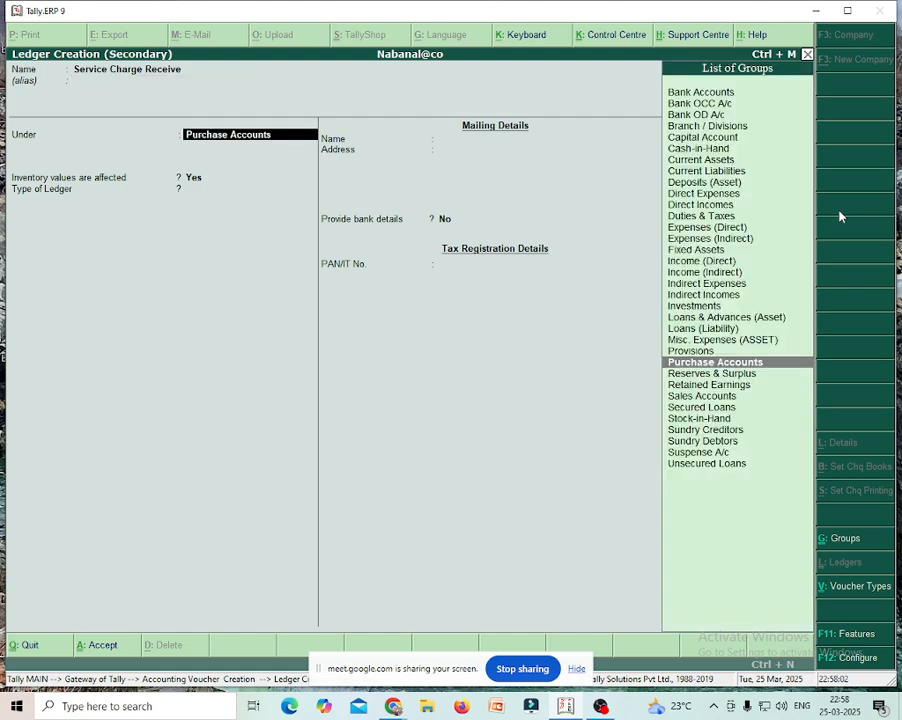
- Group the ledger under Indirect Incomes and save it with default settings
text(In)
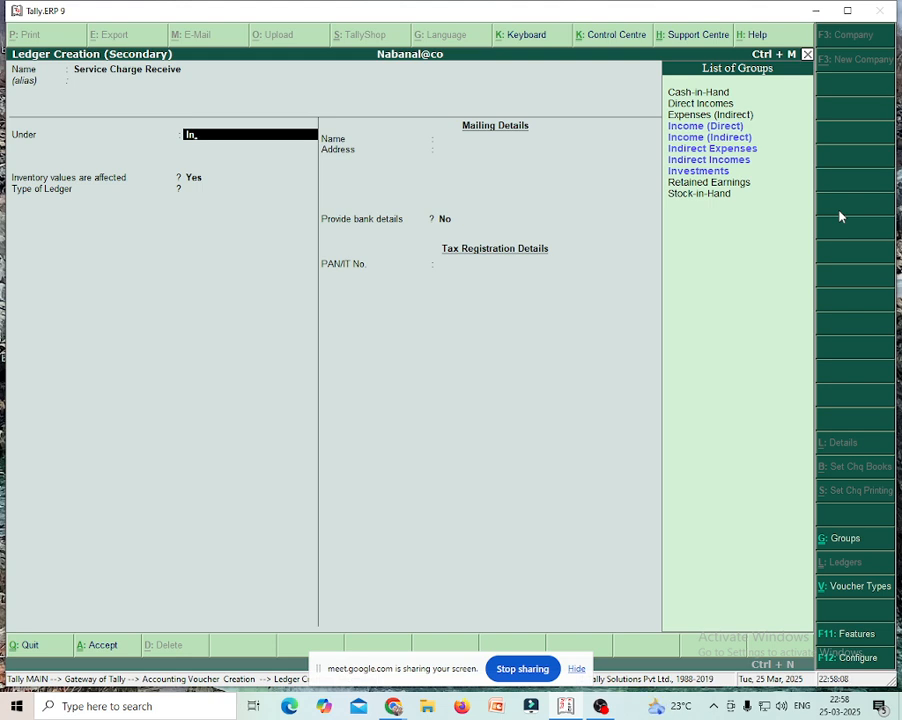
key(Down)
key(Down)
key(Down)
key(Down)
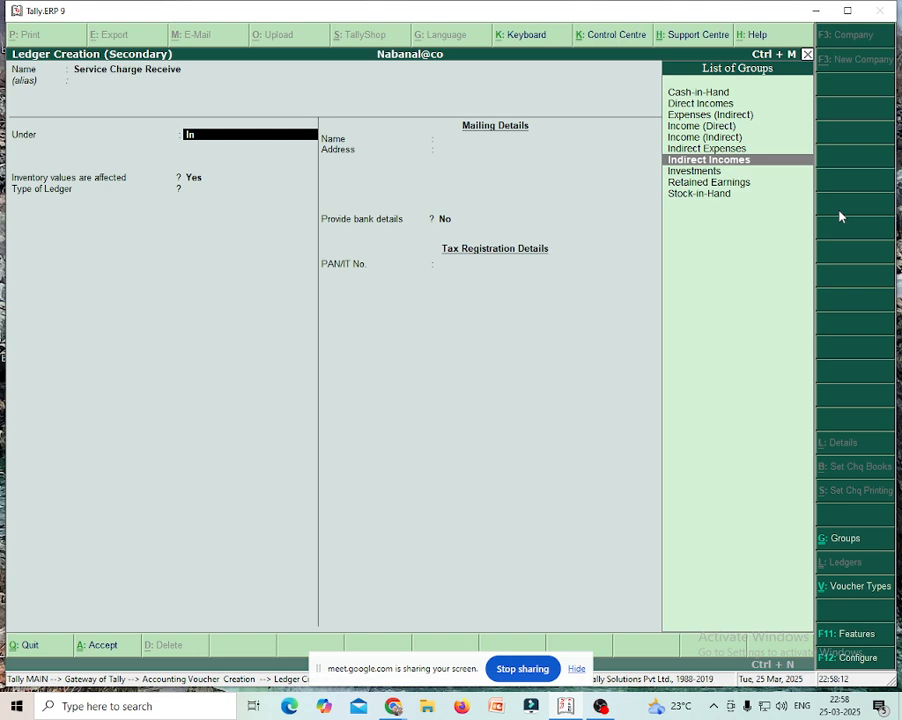
key(Return)
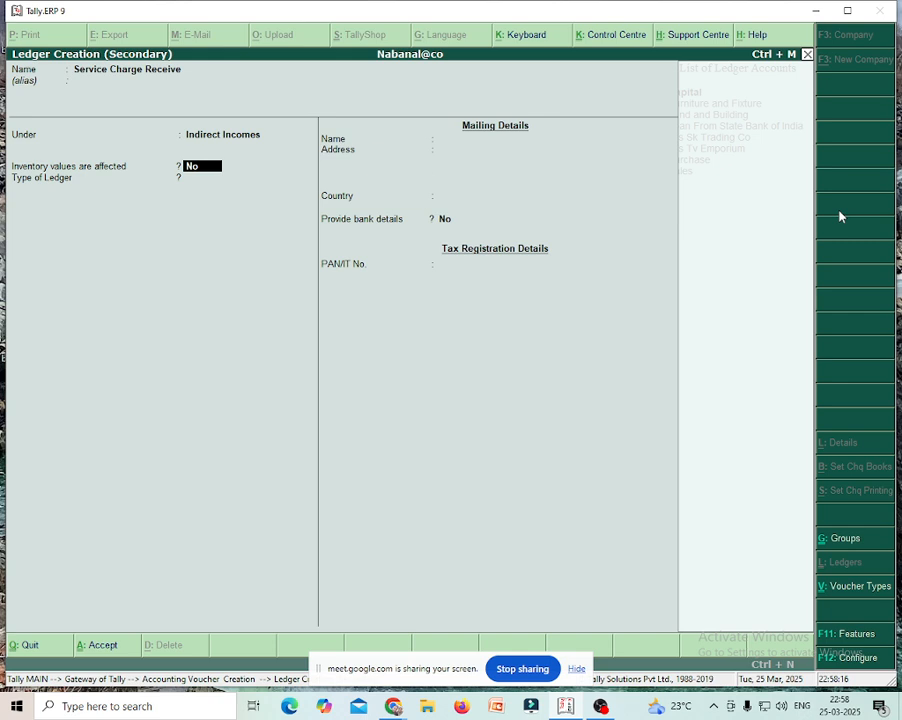
key(Return)
key(Return)
key(Return)
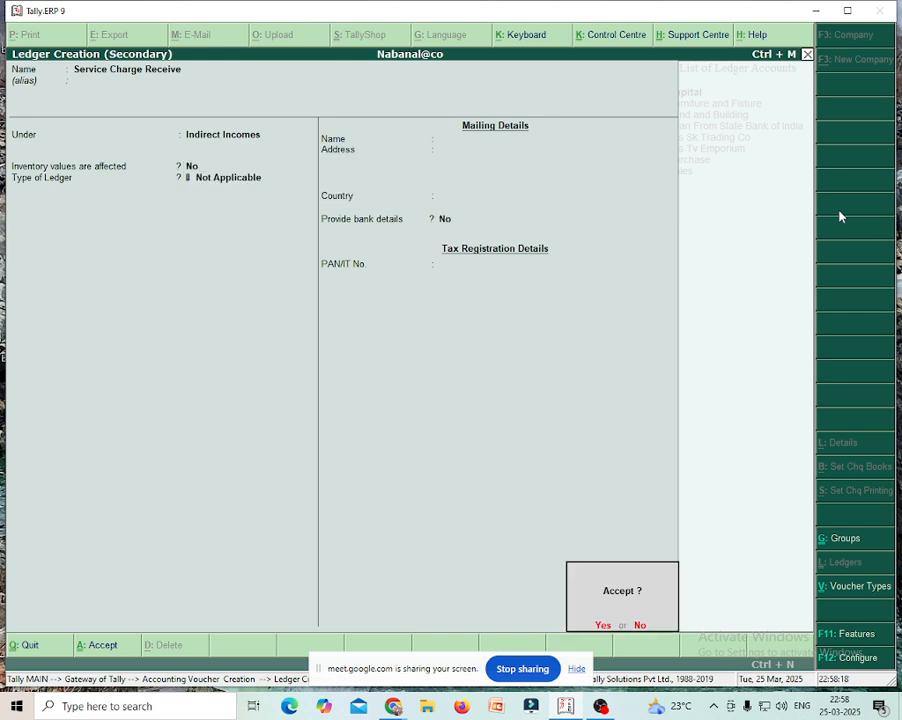
key(Return)
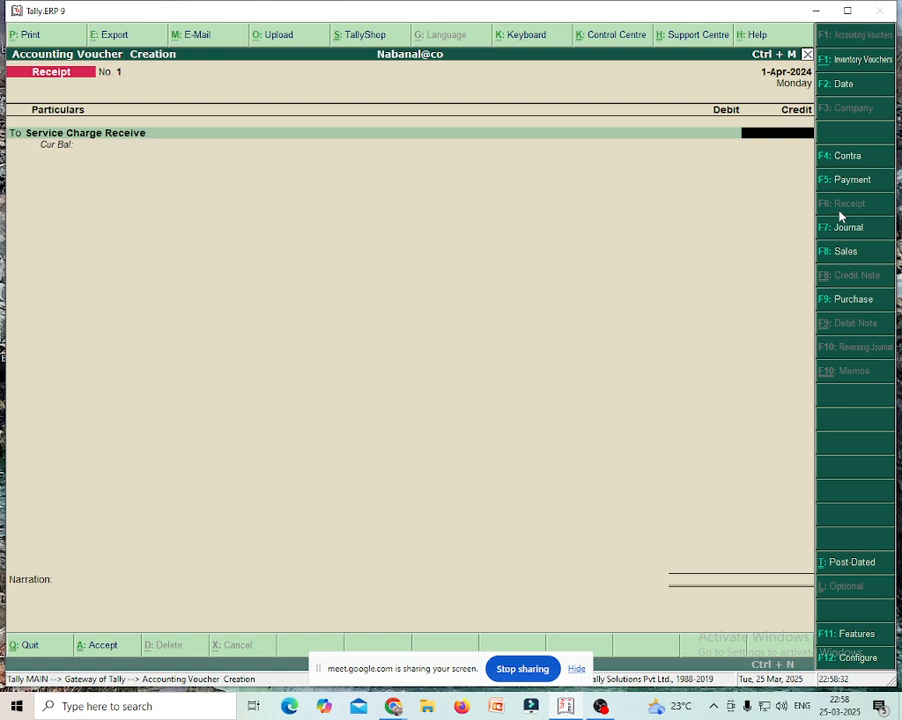
- Credit Service Charge Receive 5,000, debit Cash 5,000, and save receipt No. 1
text(5,)
text(000)
key(Return)
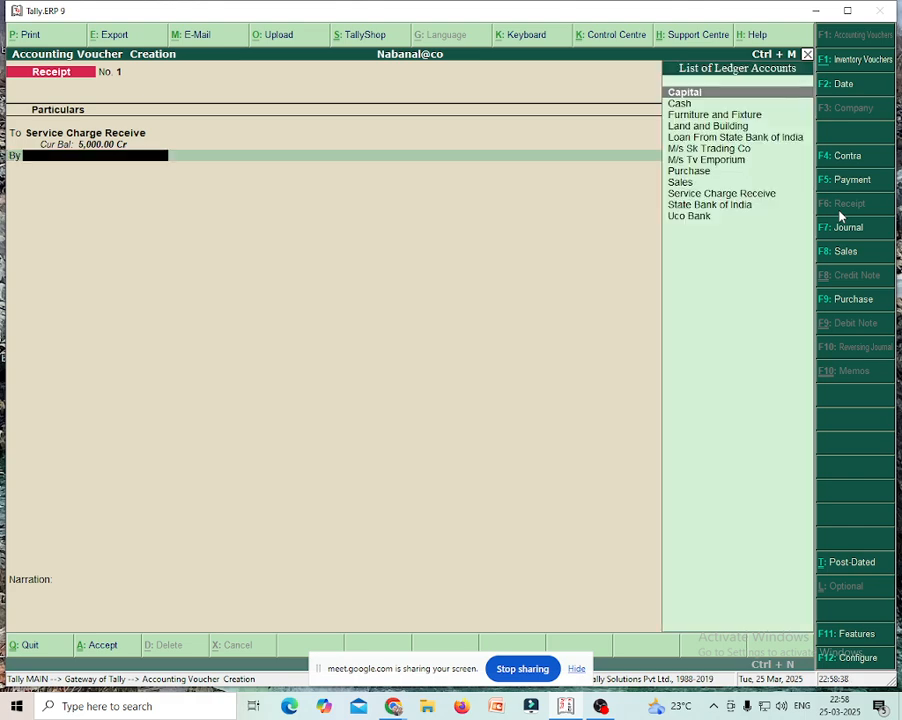
key(Down)
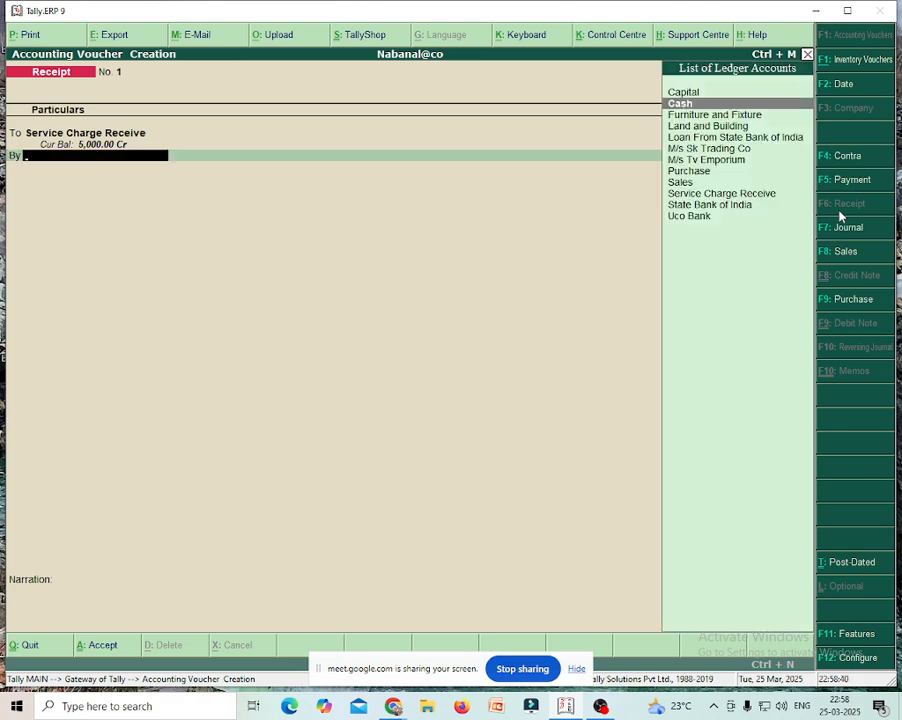
key(Return)
key(Return)
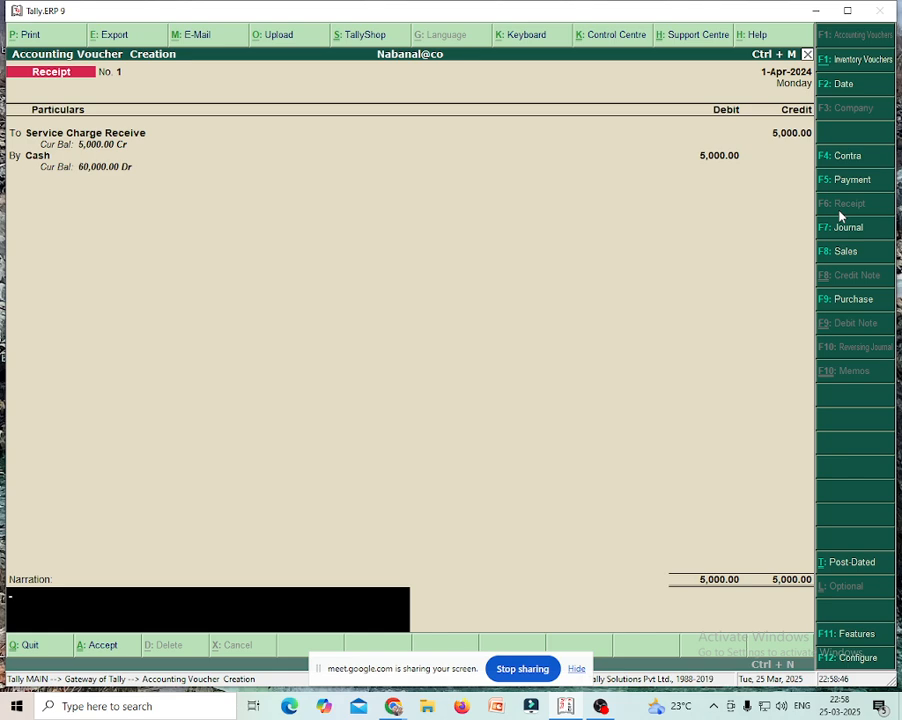
key(Return)
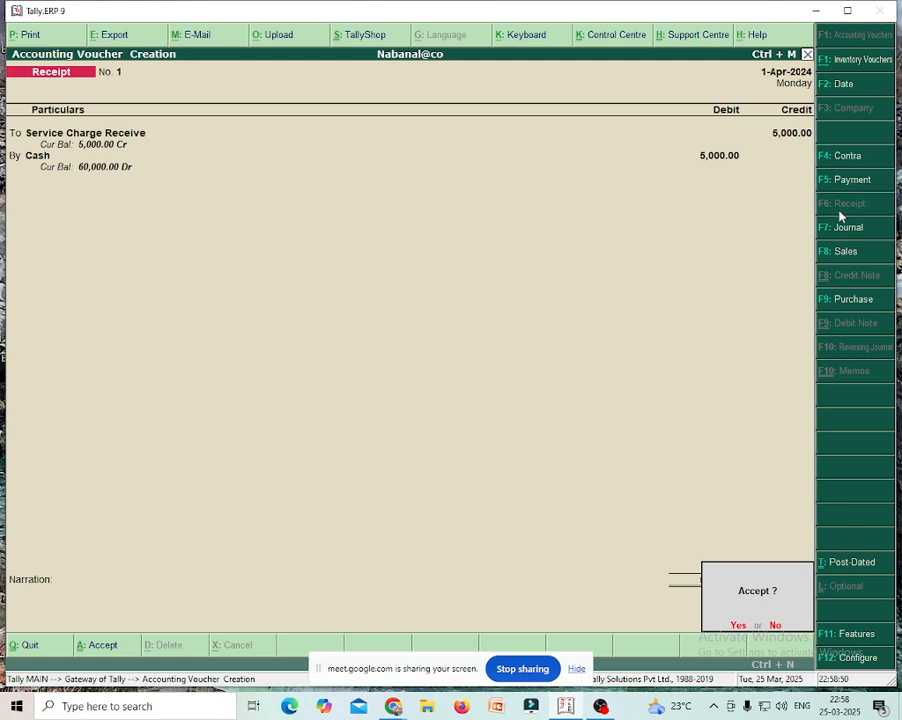
key(Return)
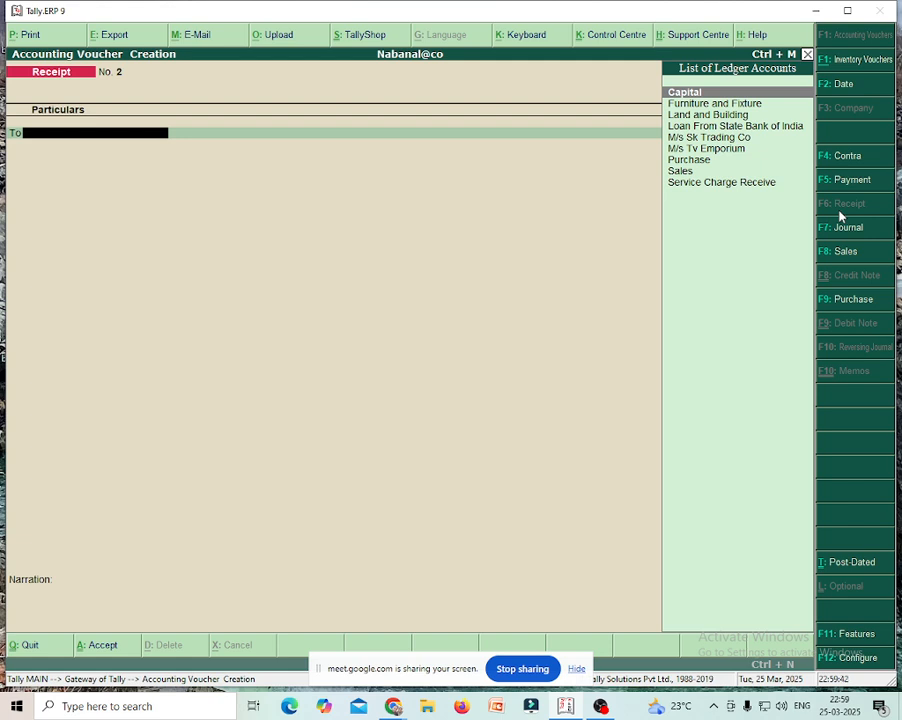
- Create the 'Carriage Outward' ledger under Direct Expenses from the receipt's first line
key(alt+c)
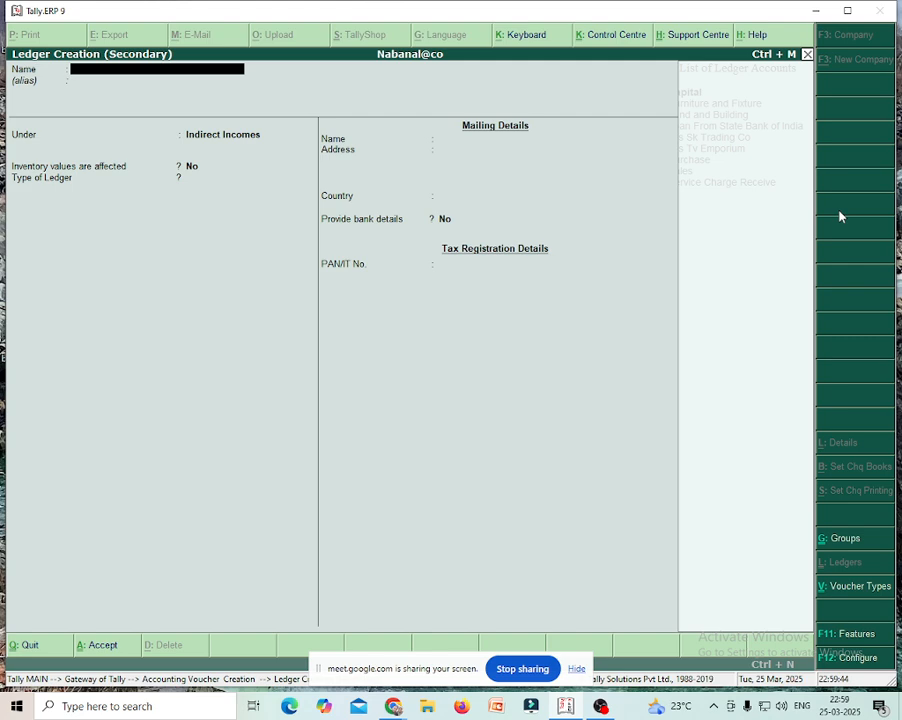
text(Carriage Outward)
key(Return)
key(Return)
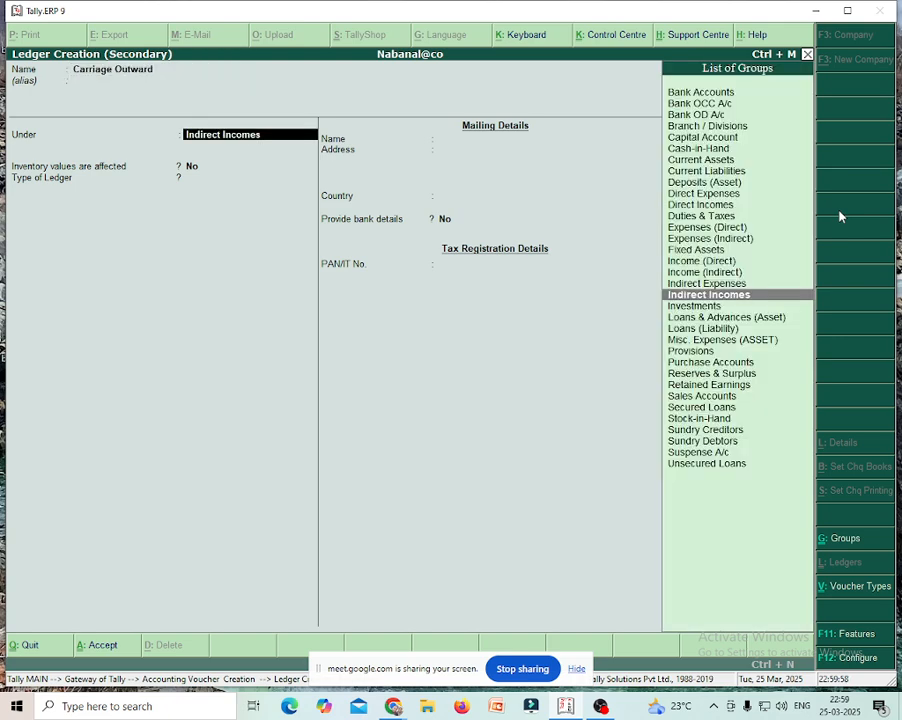
text(Di)
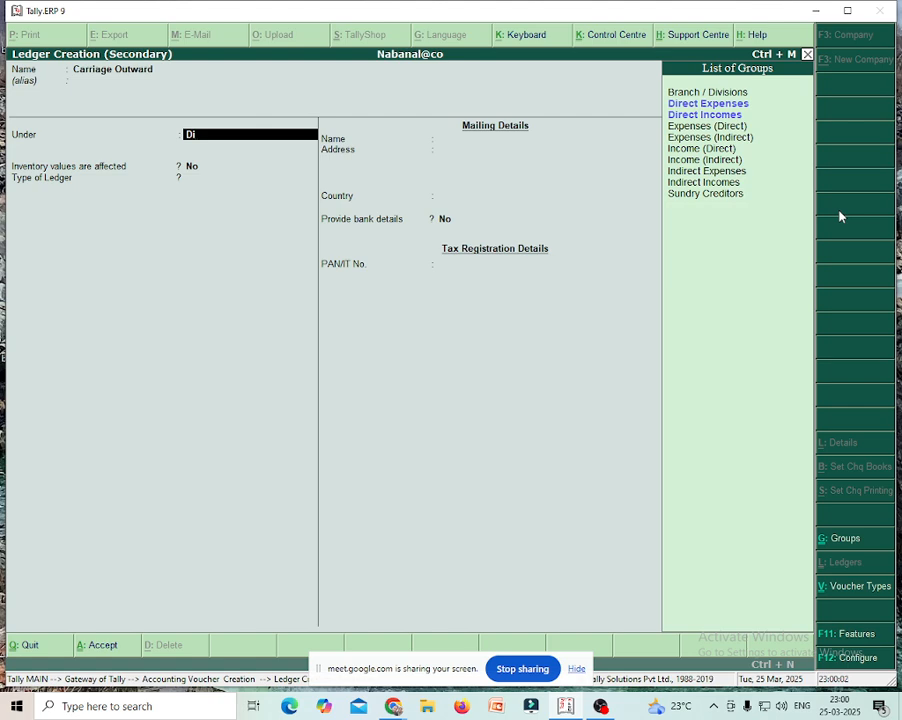
key(Down)
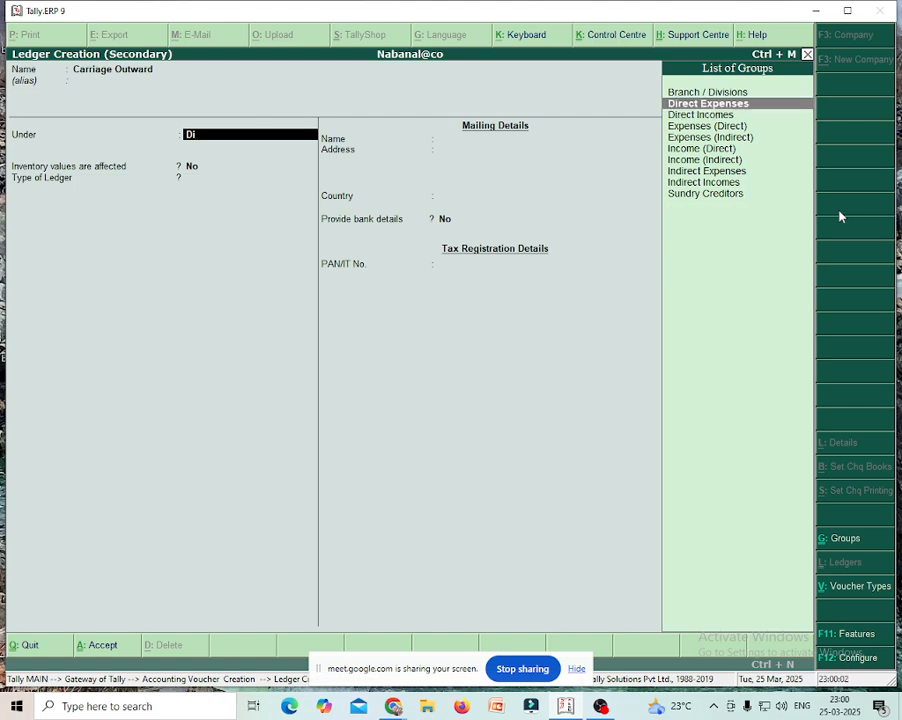
key(Return)
key(Return)
key(Return)
key(Return)
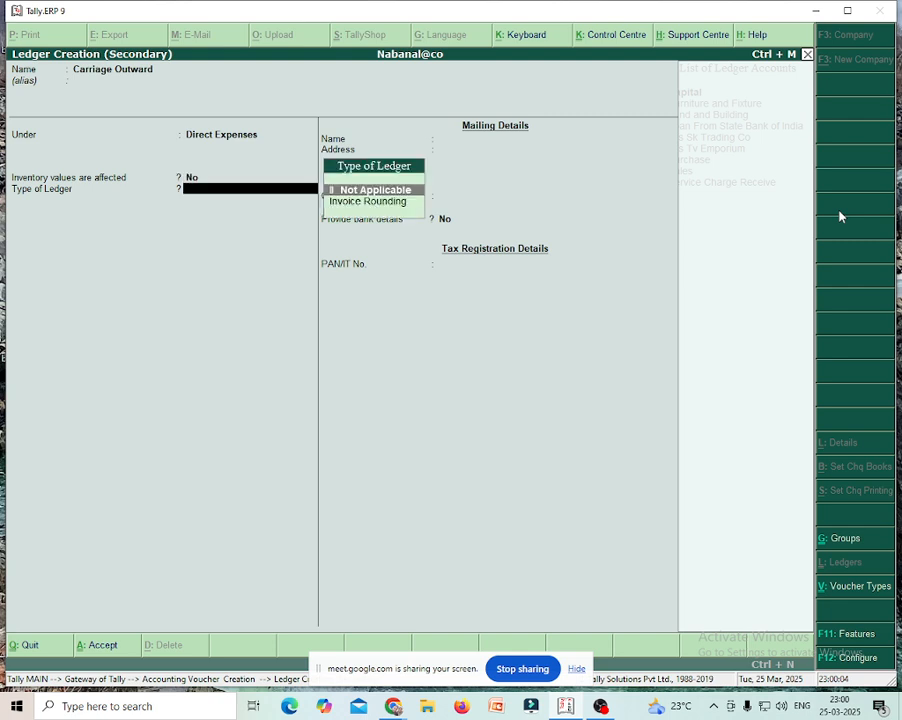
key(Return)
key(Return)
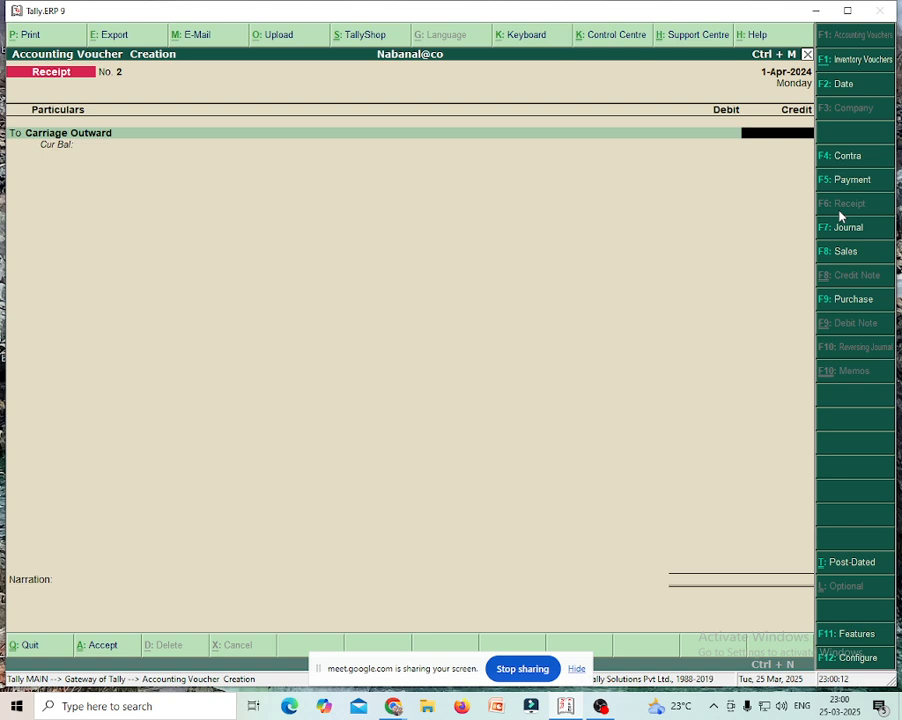
- Credit Carriage Outward 350, debit Cash 350, and save receipt No. 2
text(350)
key(Return)
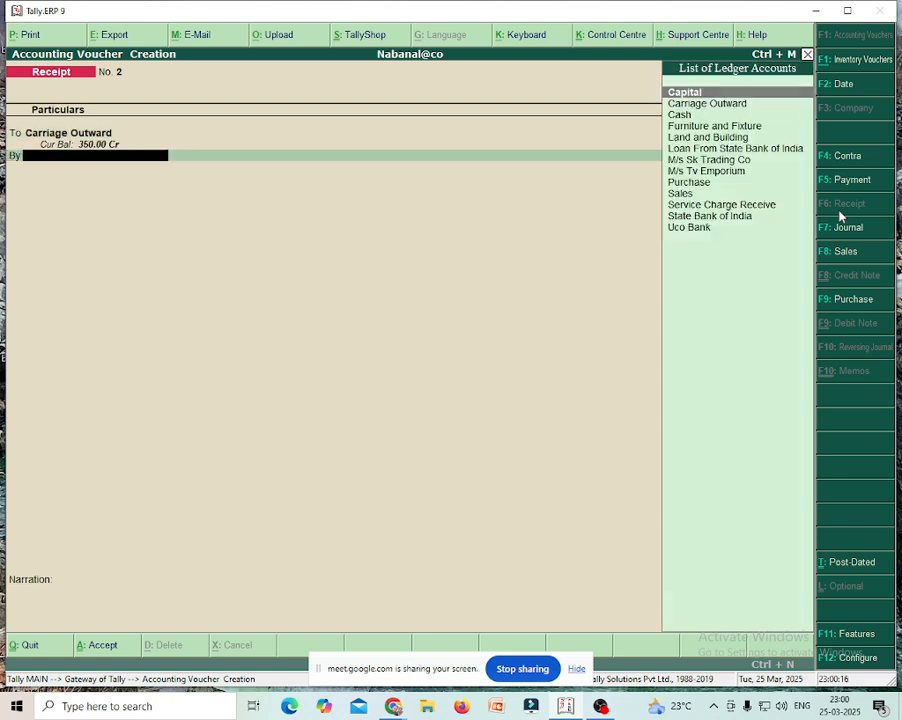
key(Down)
key(Down)
key(Return)
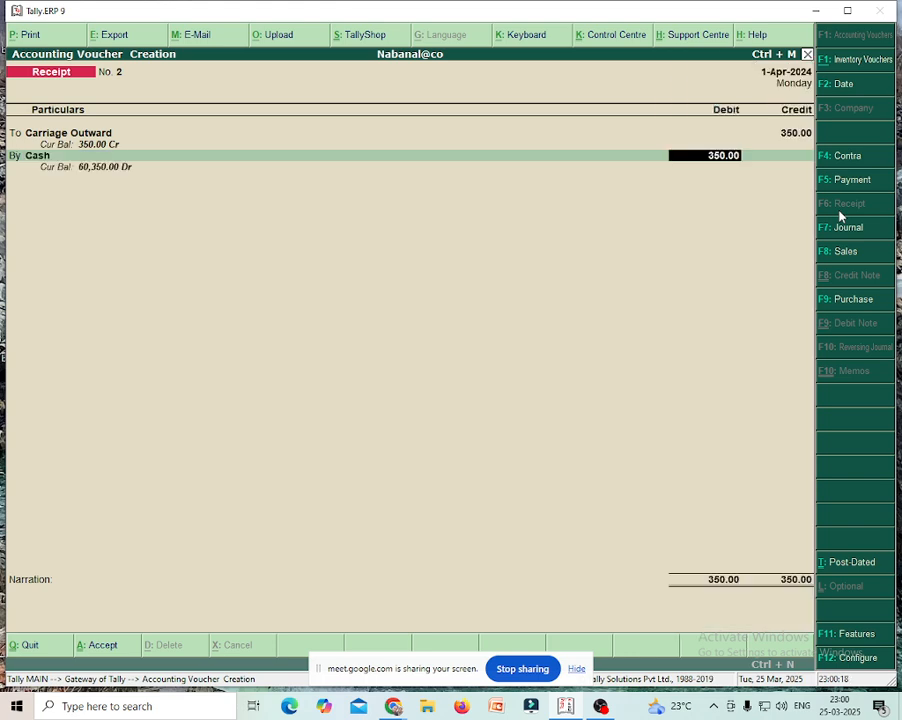
key(Return)
key(Return)
key(Return)
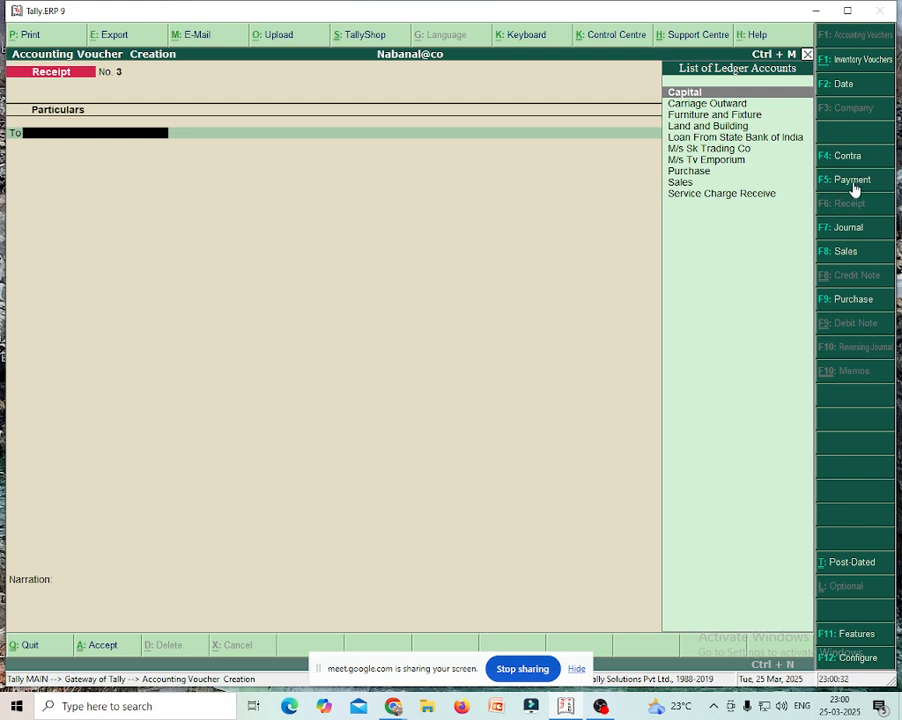
- Open a payment voucher with M/s Sk Trading Co as its first account
click(852, 182)
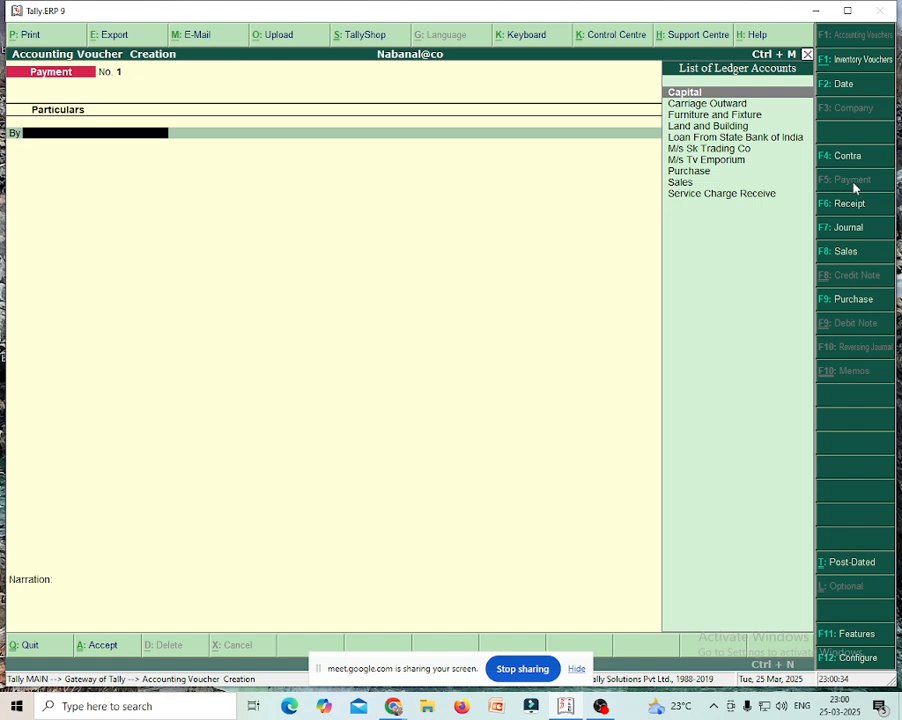
click(729, 150)
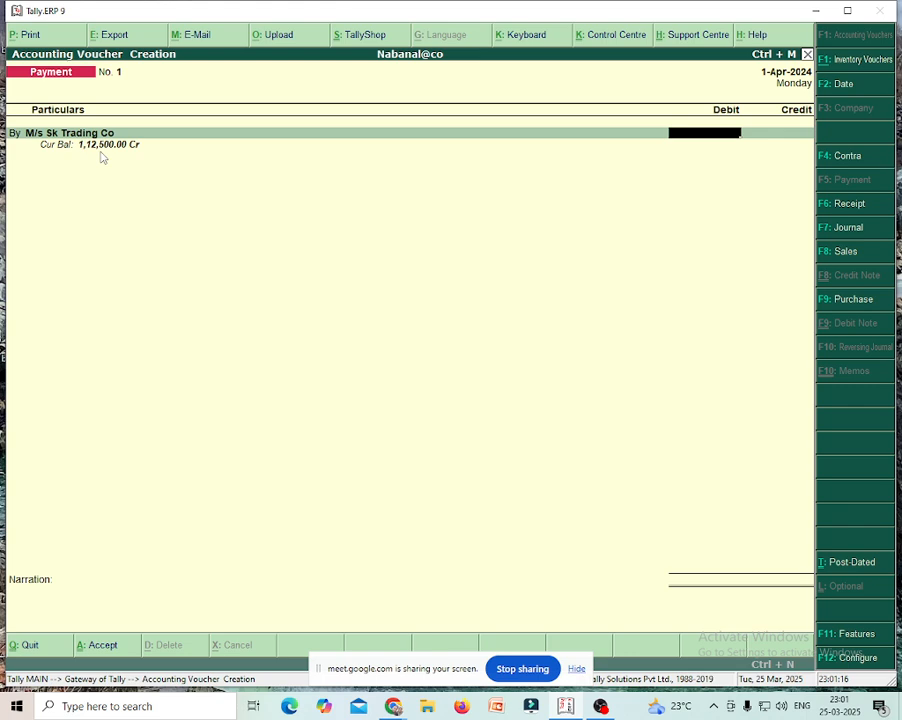
- Quit the unfinished payment and page back through receipt, purchase and sales vouchers to purchase No. 1
key(Escape)
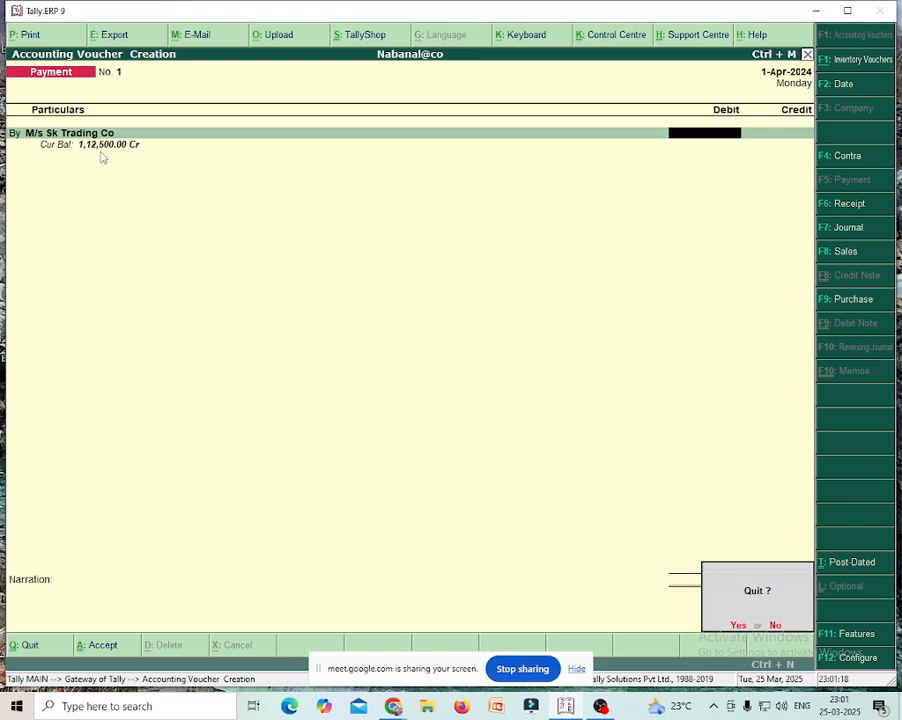
key(y)
key(Page_Up)
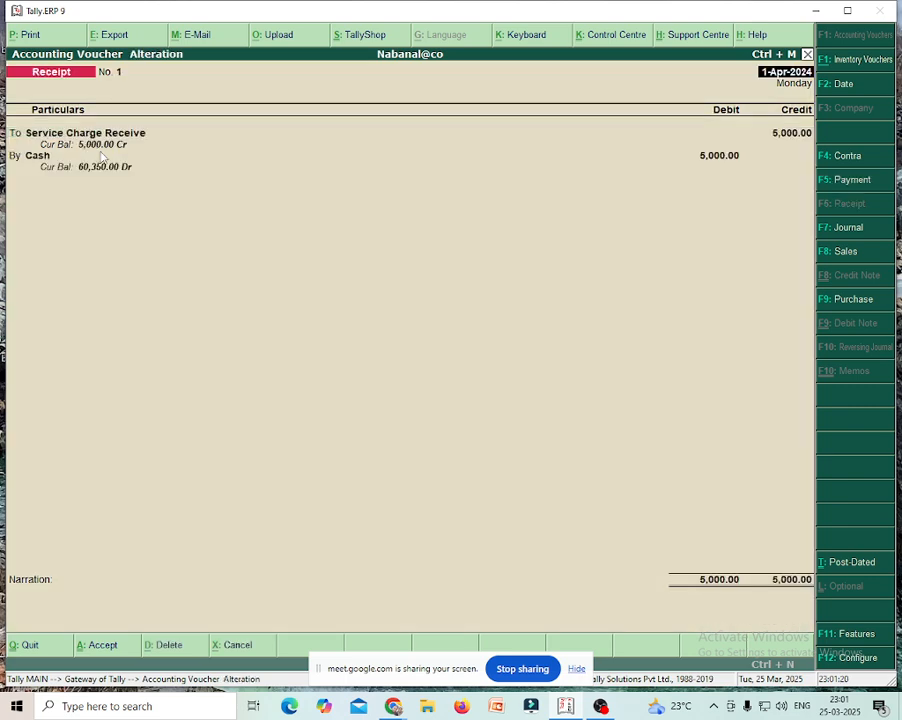
key(Page_Up)
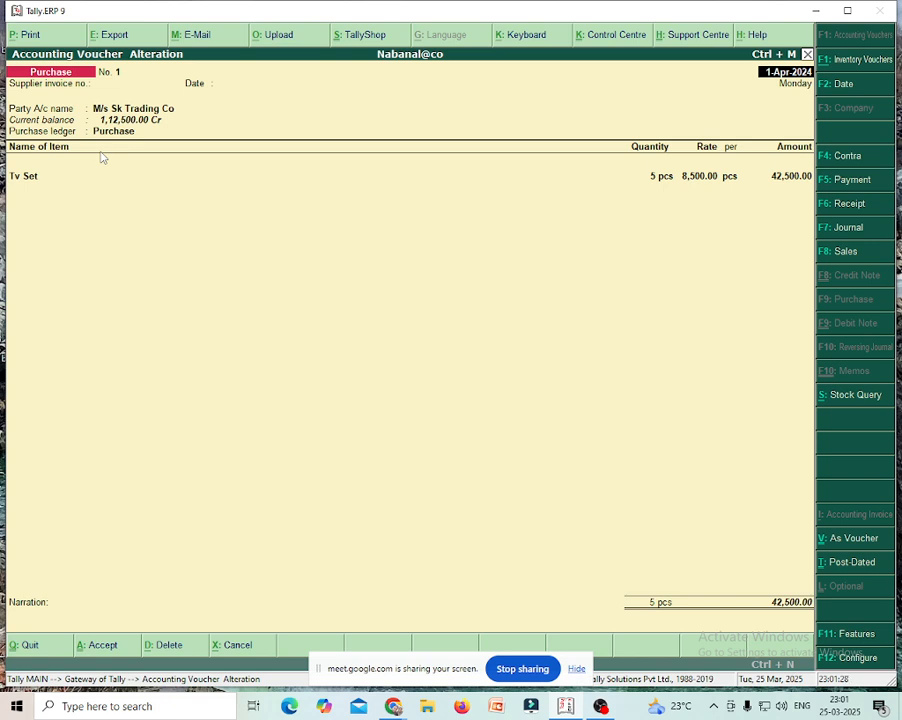
key(Page_Up)
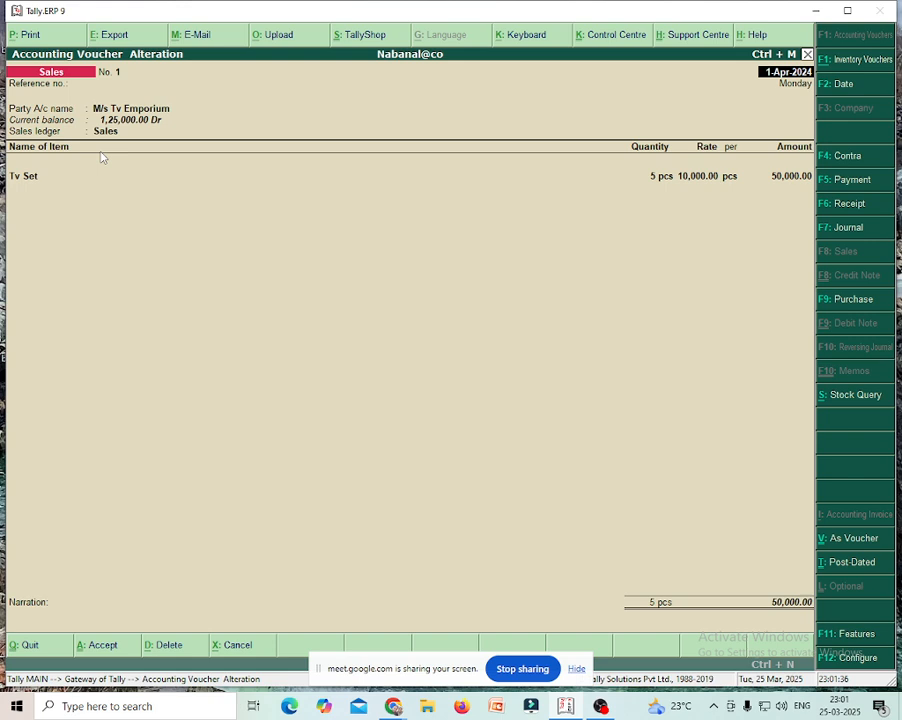
key(Page_Up)
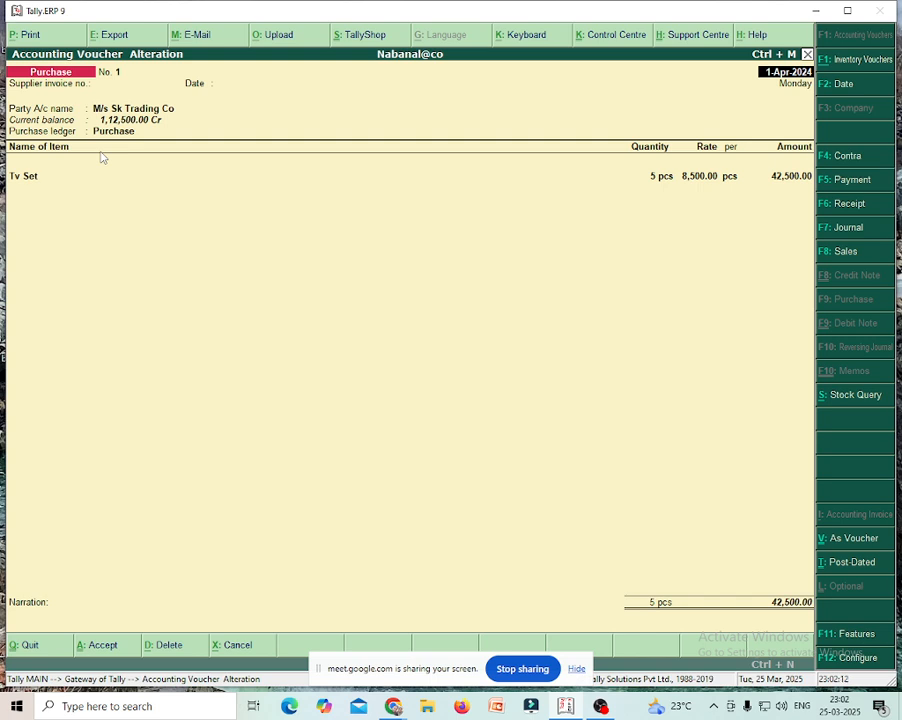
- Quit Purchase voucher No. 1 unchanged and return to a blank Purchase voucher No. 2
key(Escape)
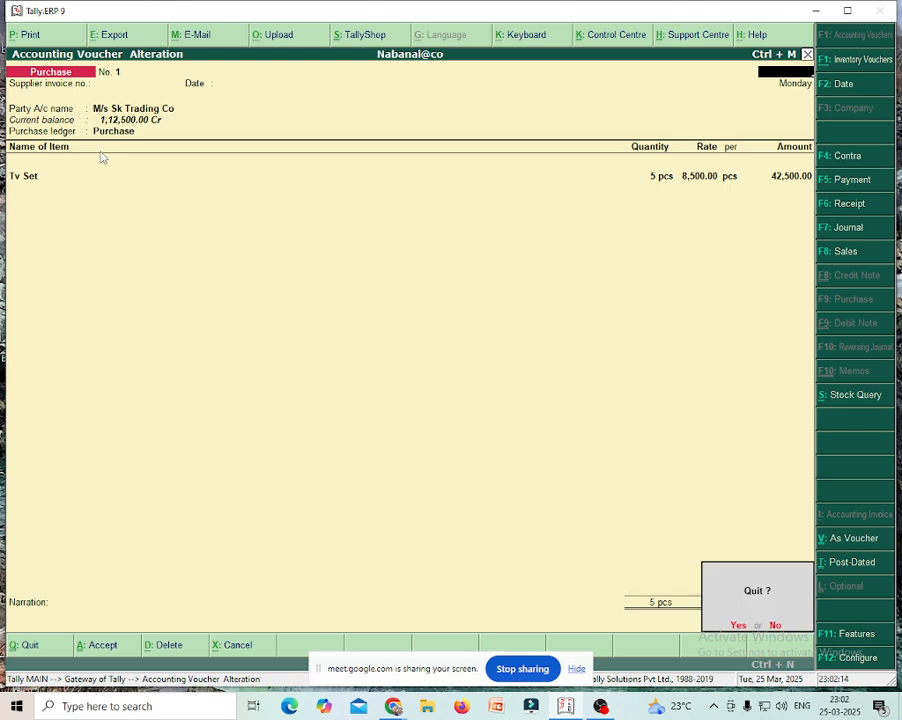
key(y)
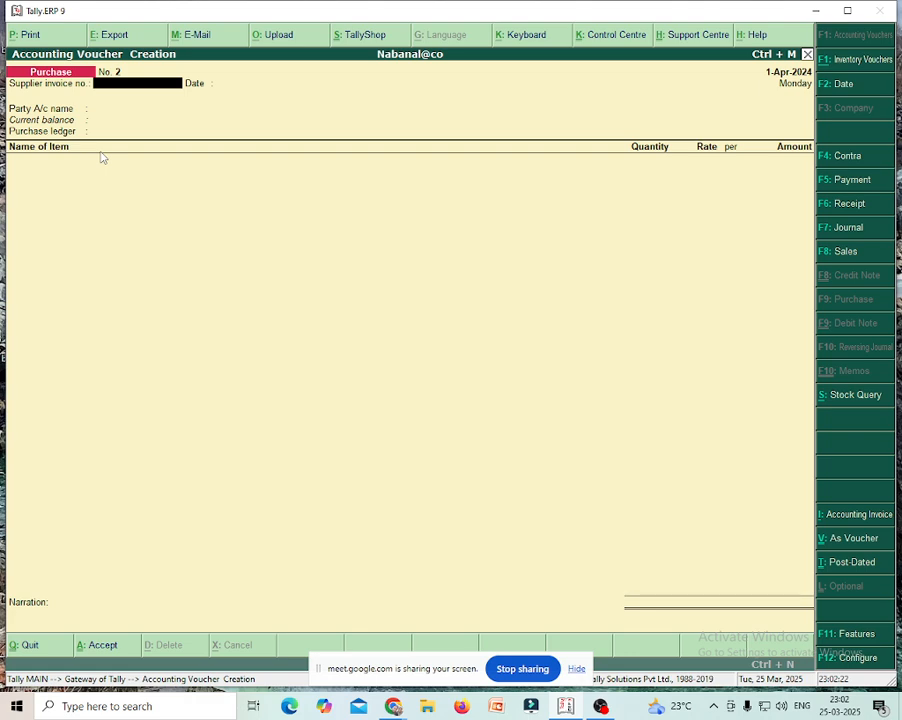
- Record Payment No. 1 debiting M/s Sk Trading Co 40,000 and crediting Cash 40,000.00
click(851, 187)
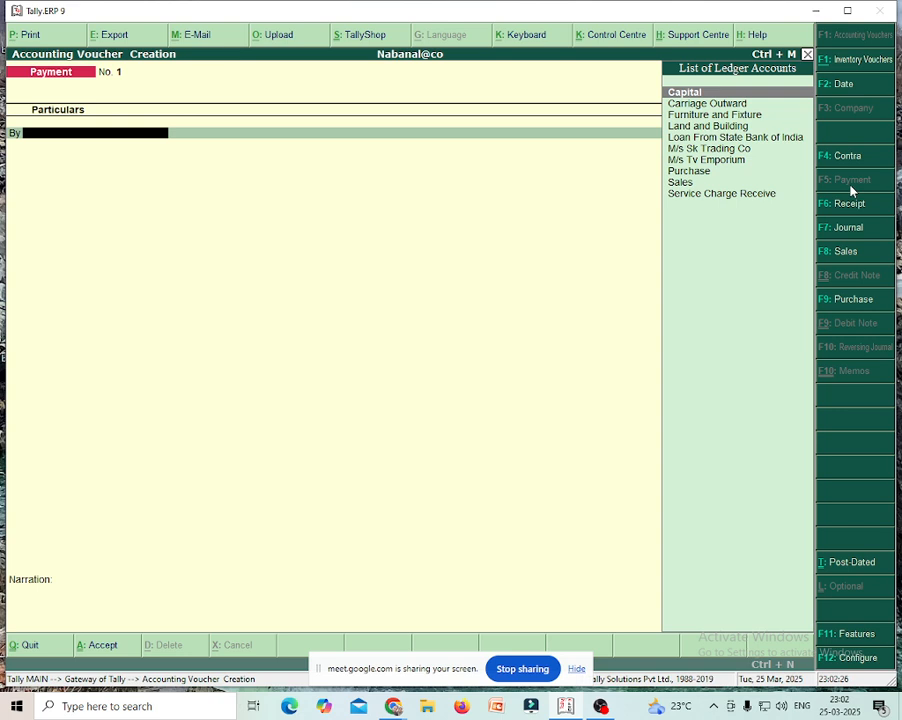
double_click(727, 149)
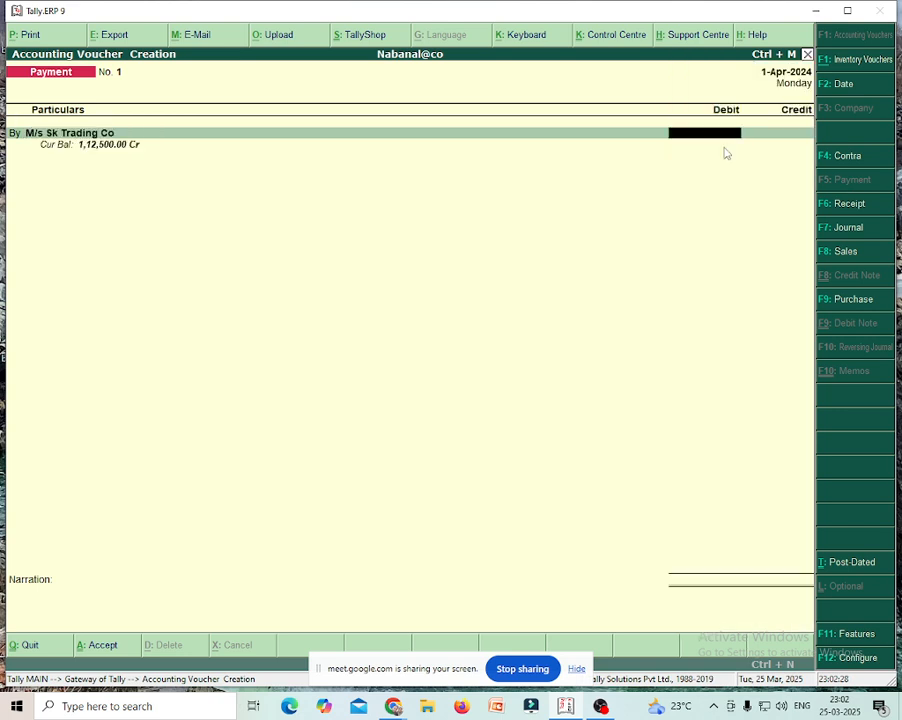
text(40000)
key(Return)
key(Return)
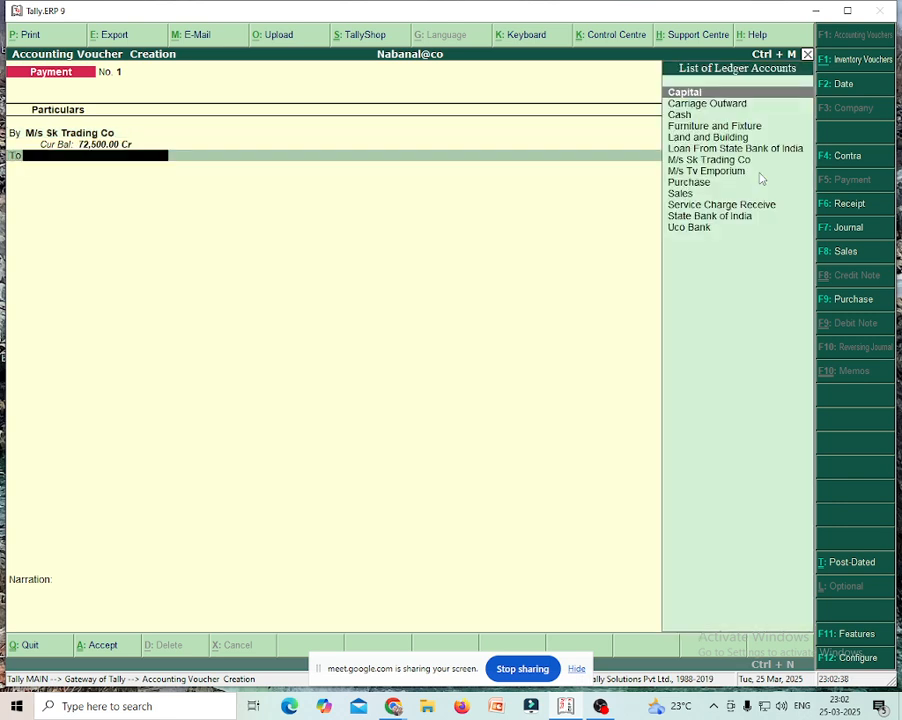
key(Down)
key(Down)
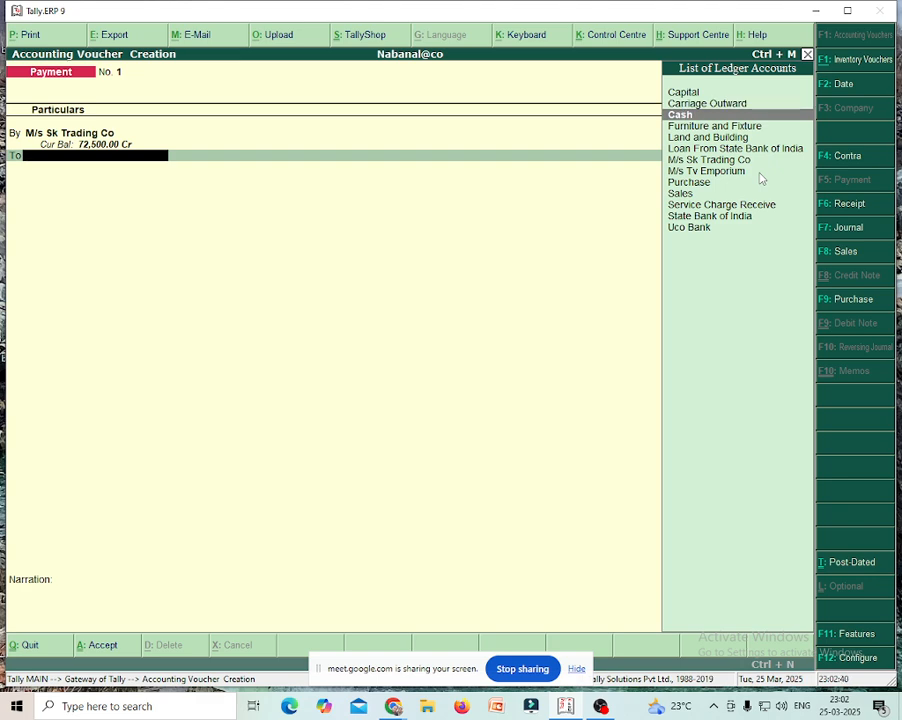
key(Return)
key(Return)
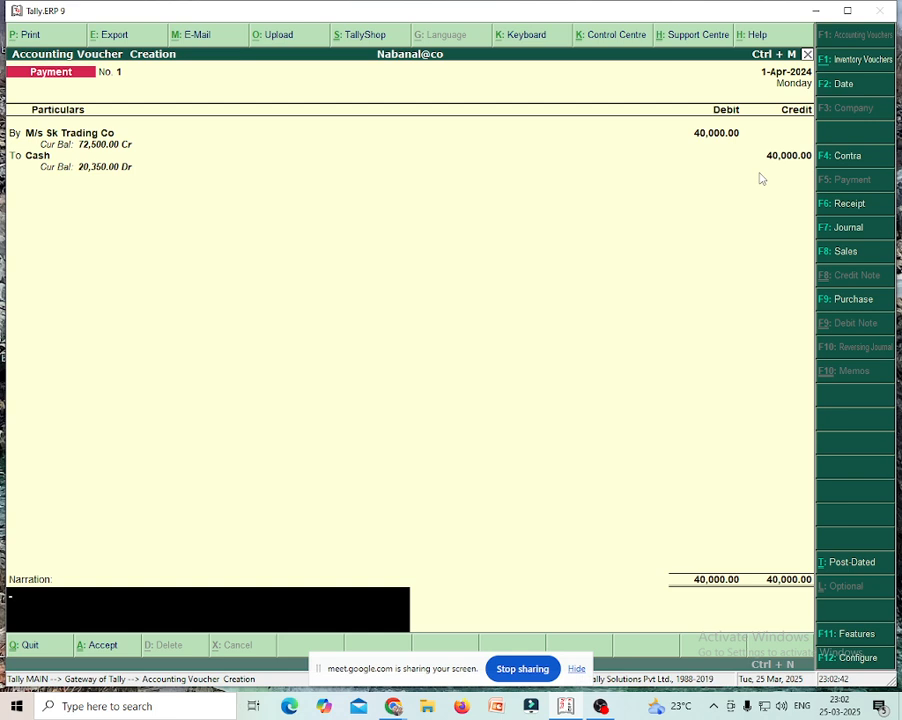
key(Return)
key(Return)
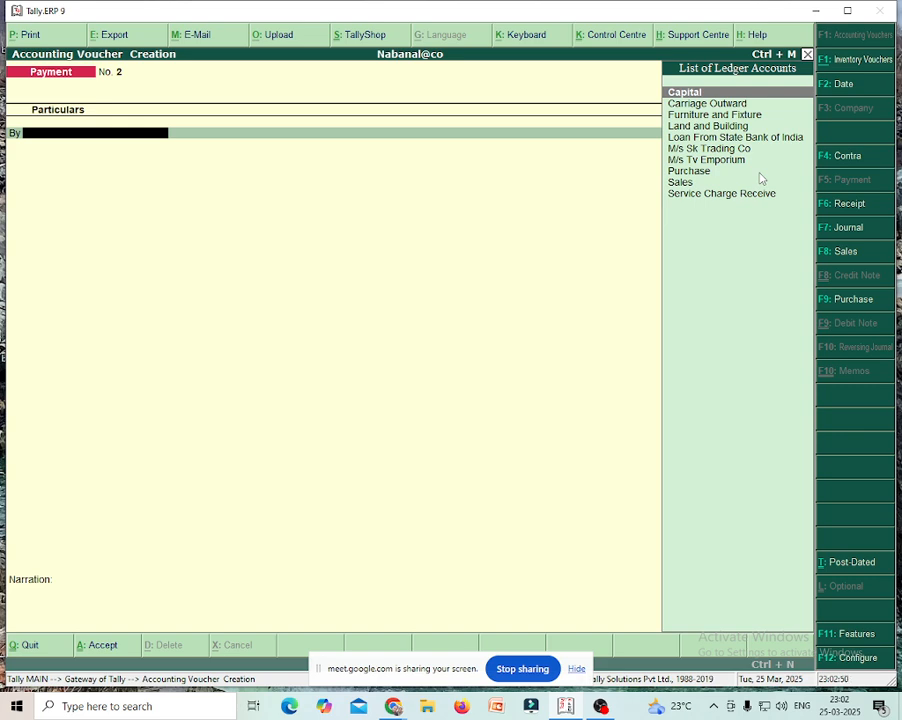
- Create the ledger Office Rent Paid under Indirect Expenses with type Not Applicable
key(alt+c)
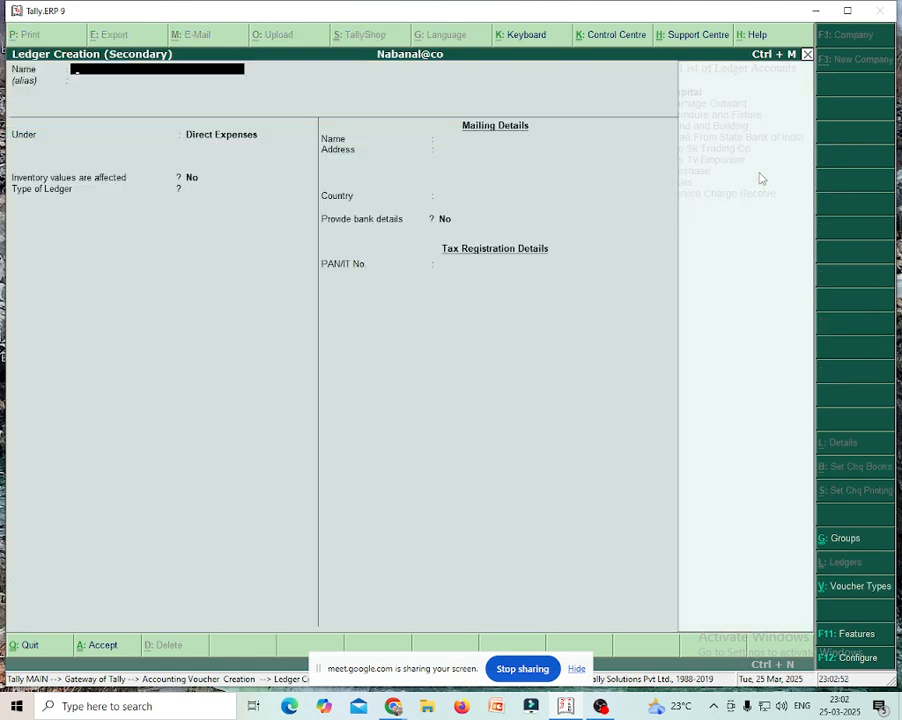
text(Office Rent Paid)
key(Return)
key(Return)
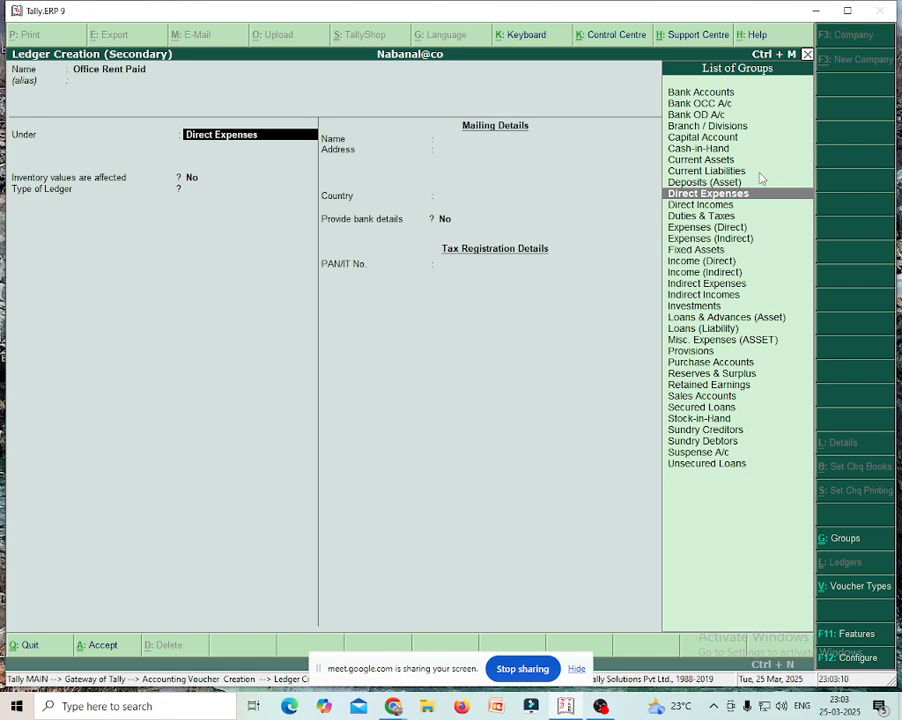
text(In)
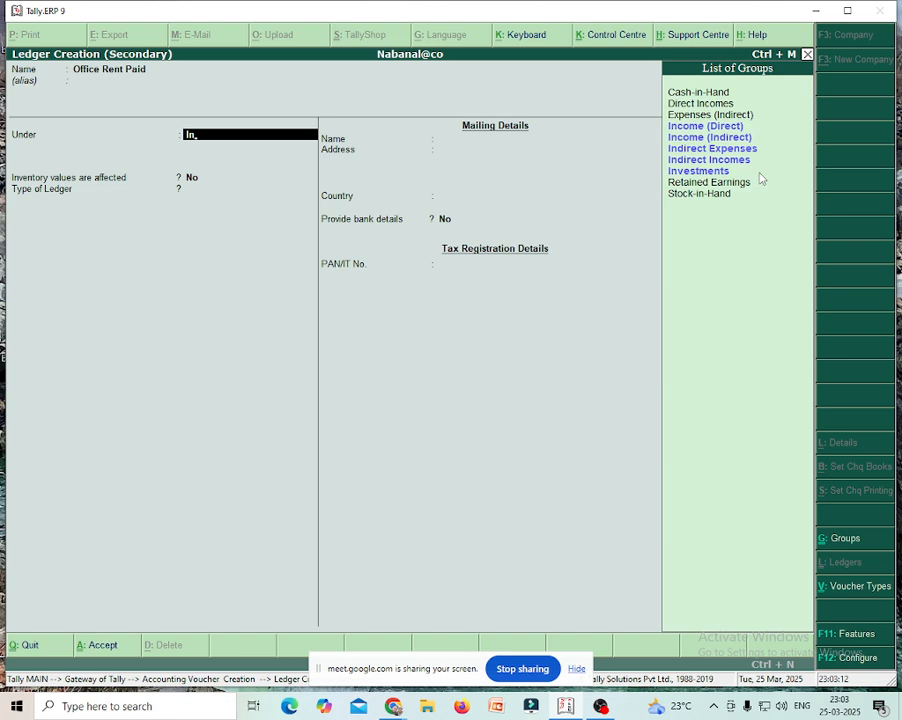
key(Down)
key(Down)
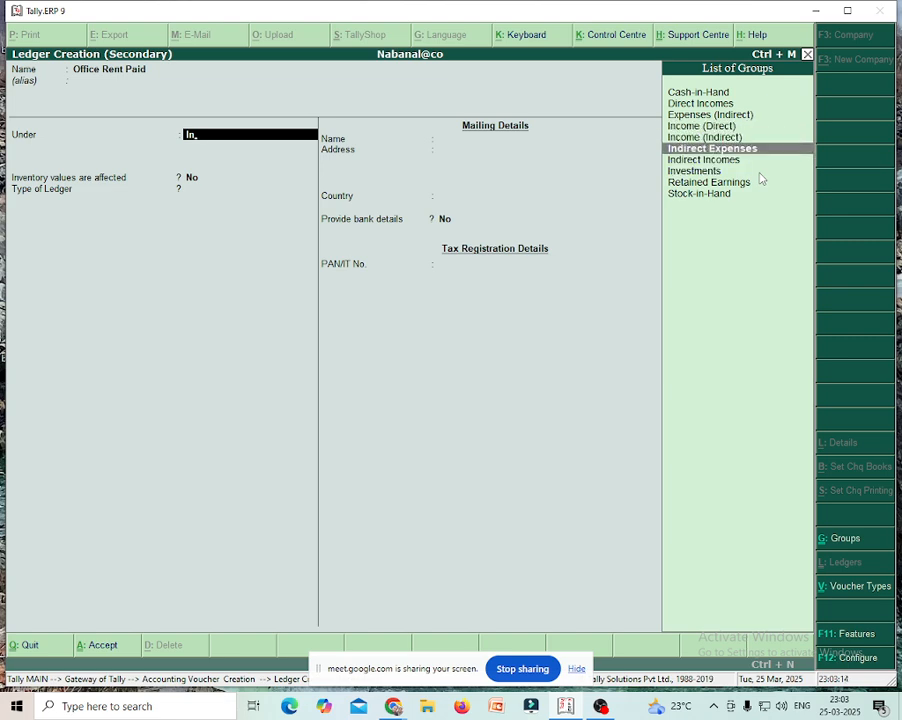
key(Return)
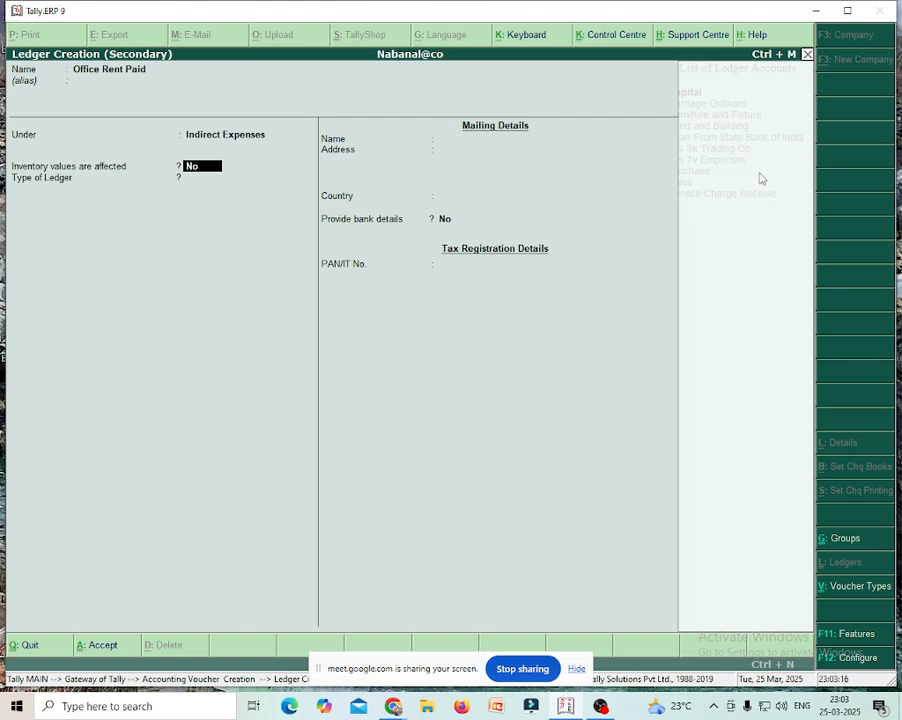
key(Return)
key(Return)
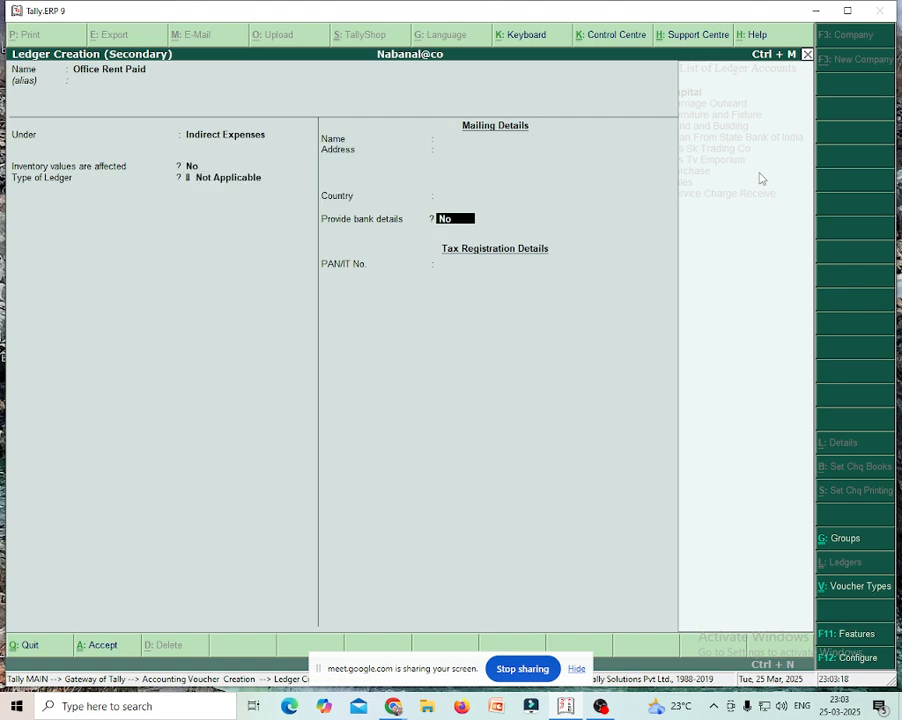
key(Return)
key(Return)
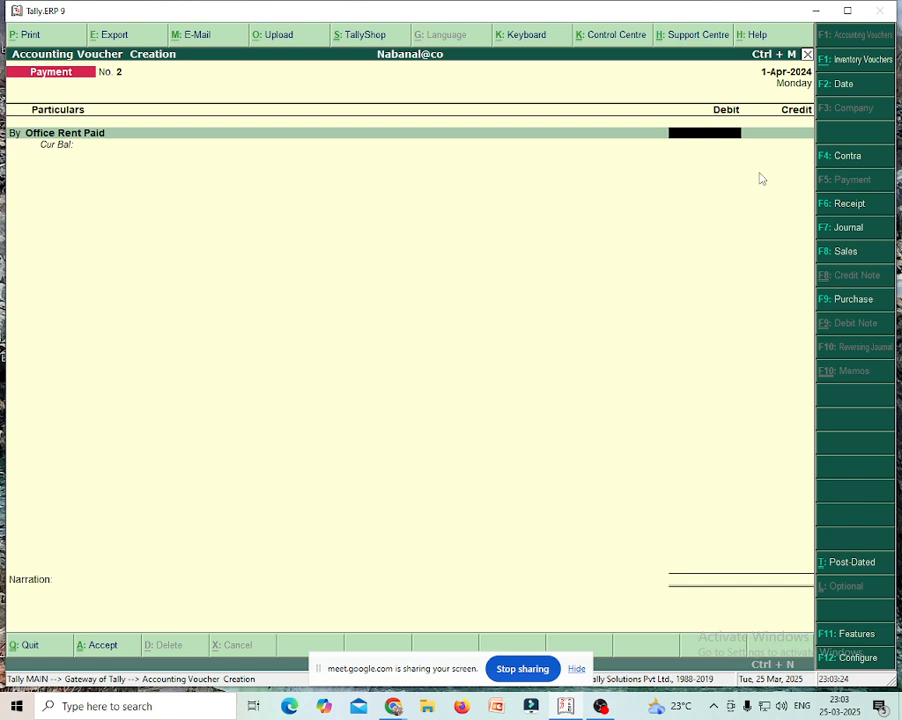
- Debit Office Rent Paid 2,000, credit Cash 2,000.00, and save Payment No. 2
text(2000)
key(Return)
key(Return)
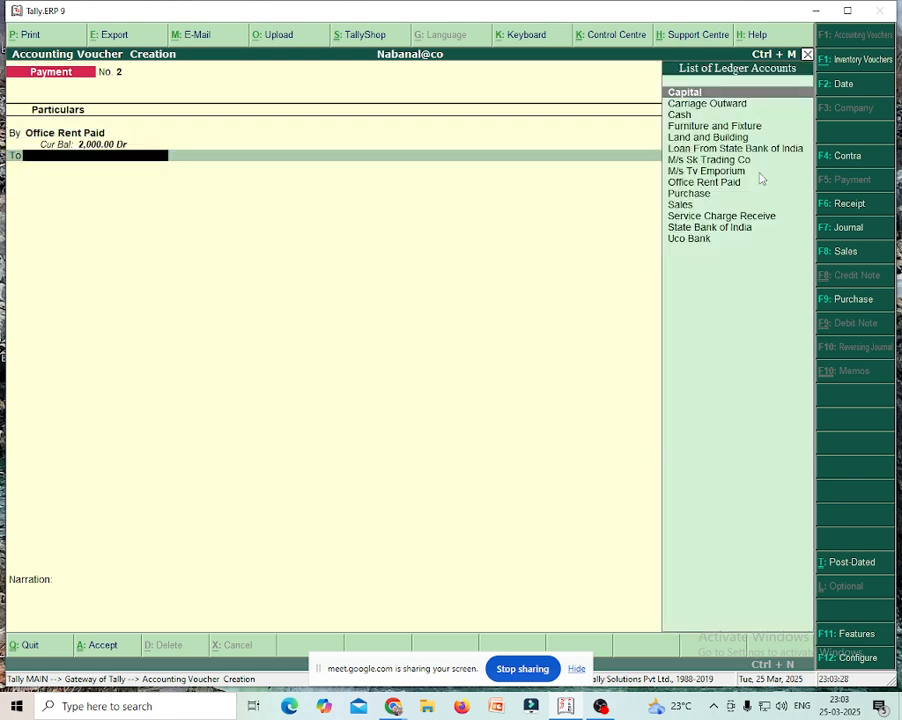
key(Down)
key(Down)
key(Up)
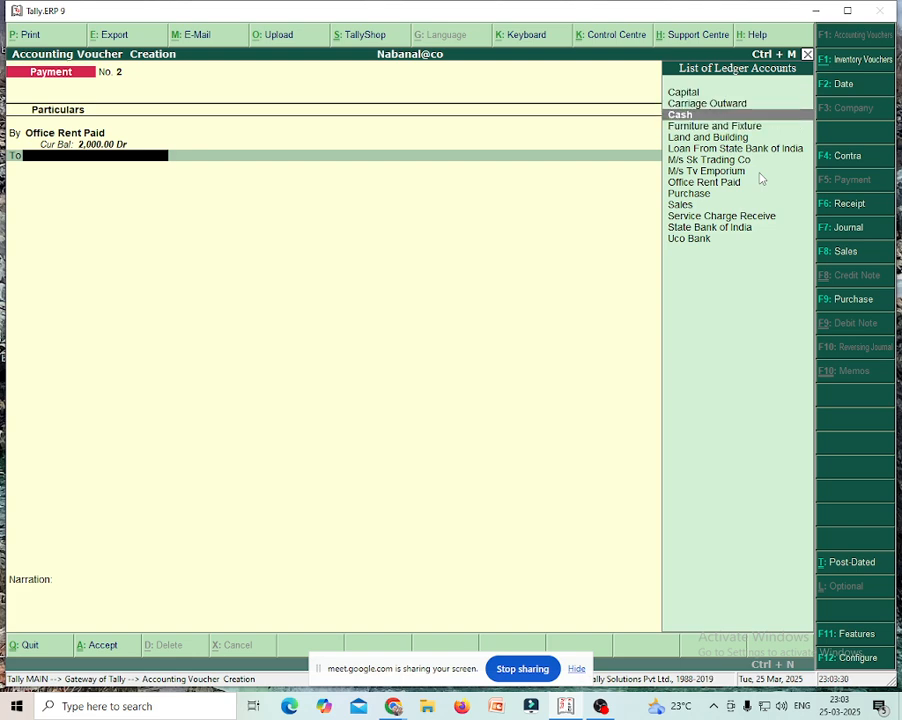
key(Return)
key(Return)
key(Return)
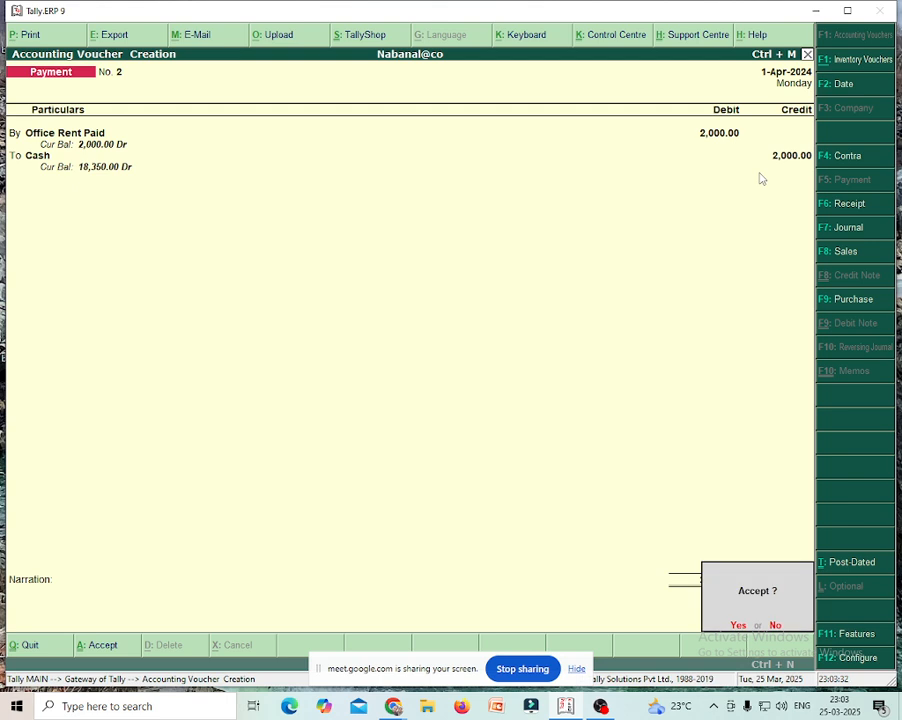
key(Return)
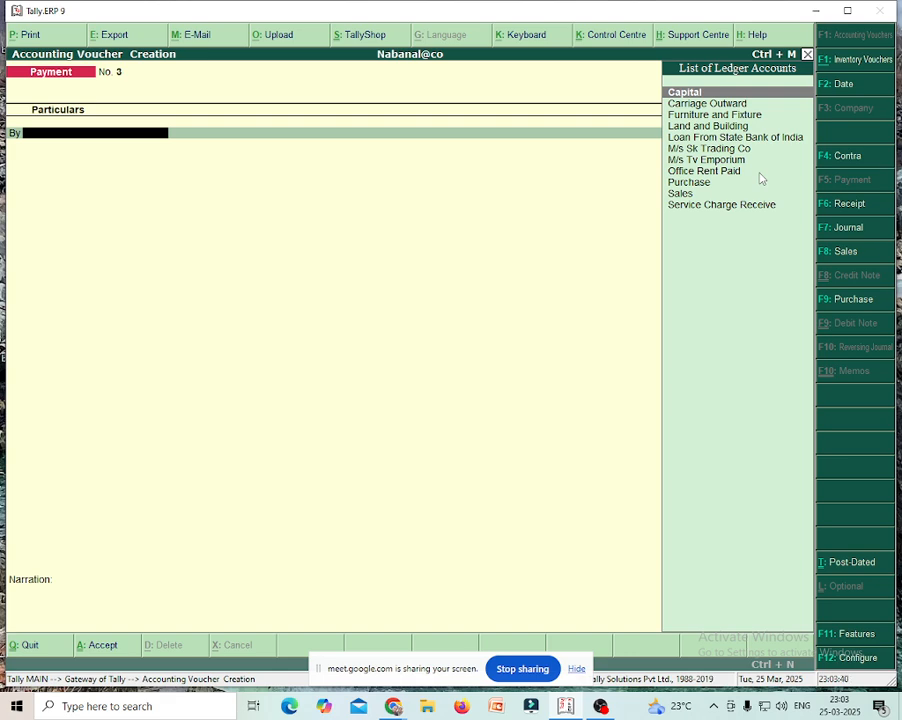
- Create the Electric Bill Paid ledger under Indirect Expenses as Payment No. 3's debit account
key(alt+c)
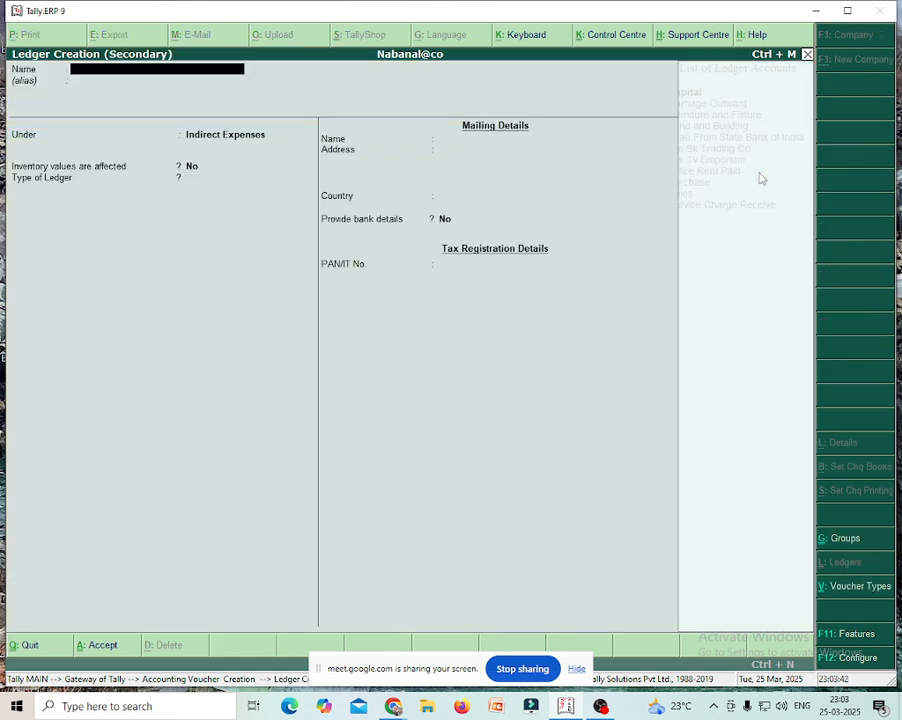
text(Electric Bill Paid)
key(Return)
key(Return)
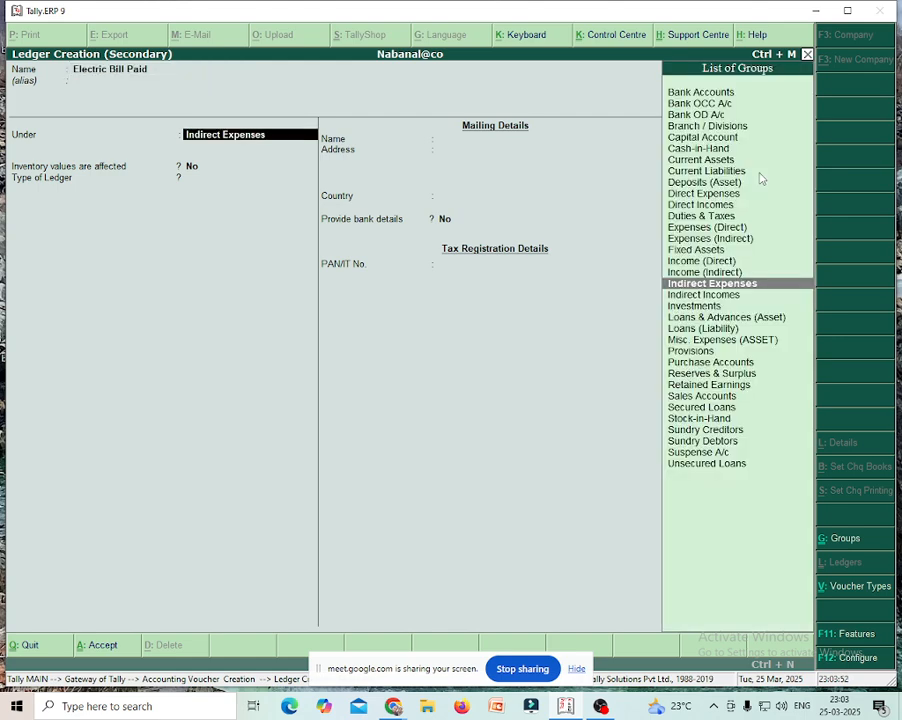
key(Return)
key(Return)
key(Return)
key(Return)
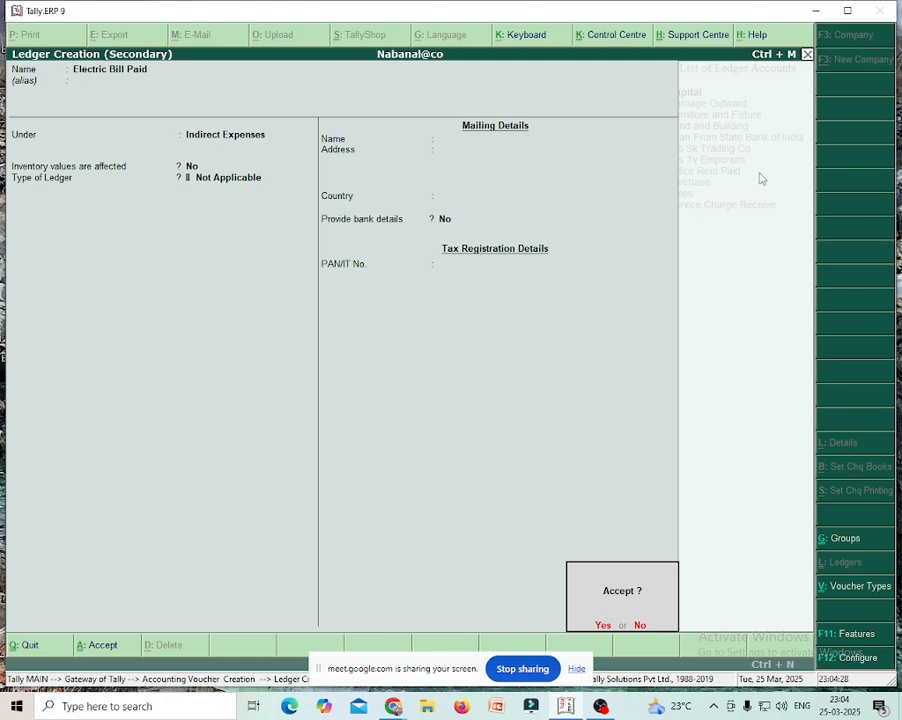
key(Return)
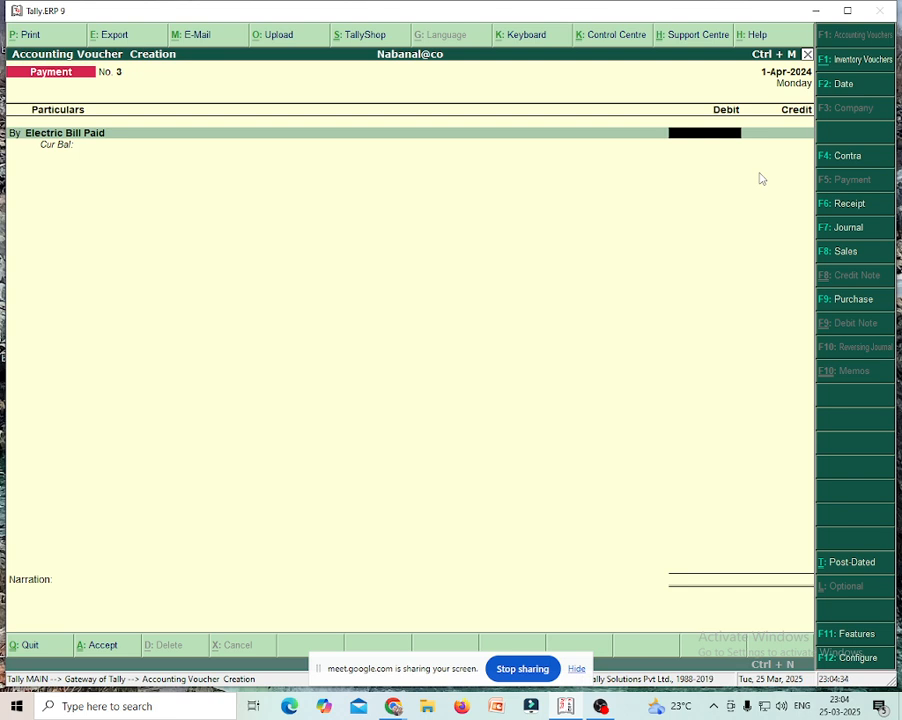
- Debit Electric Bill Paid 550, credit Cash 550.00, and save without narration
text(550)
key(Return)
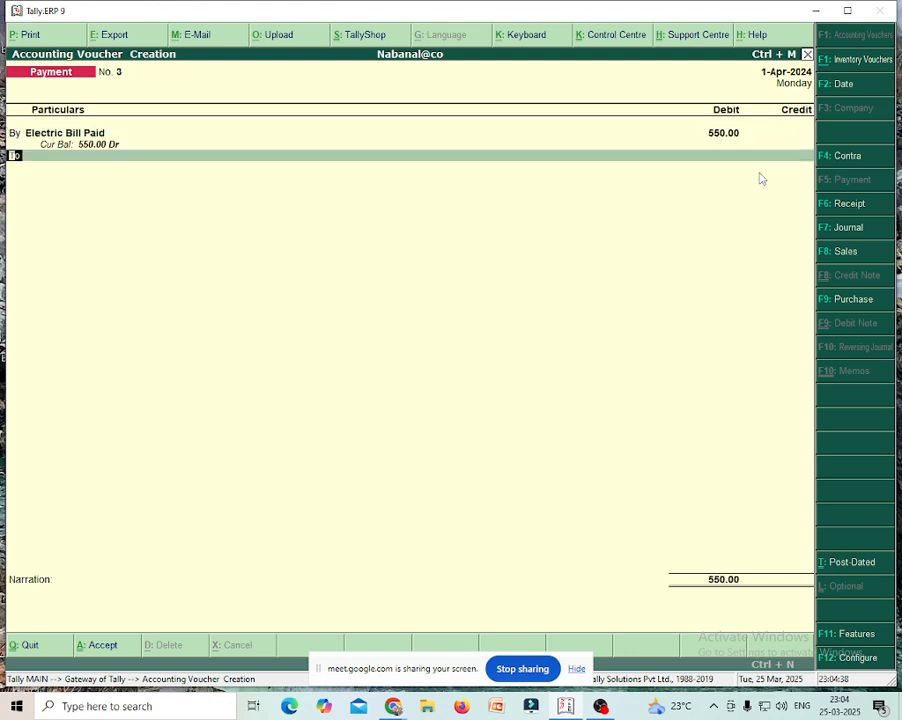
key(Down)
key(Down)
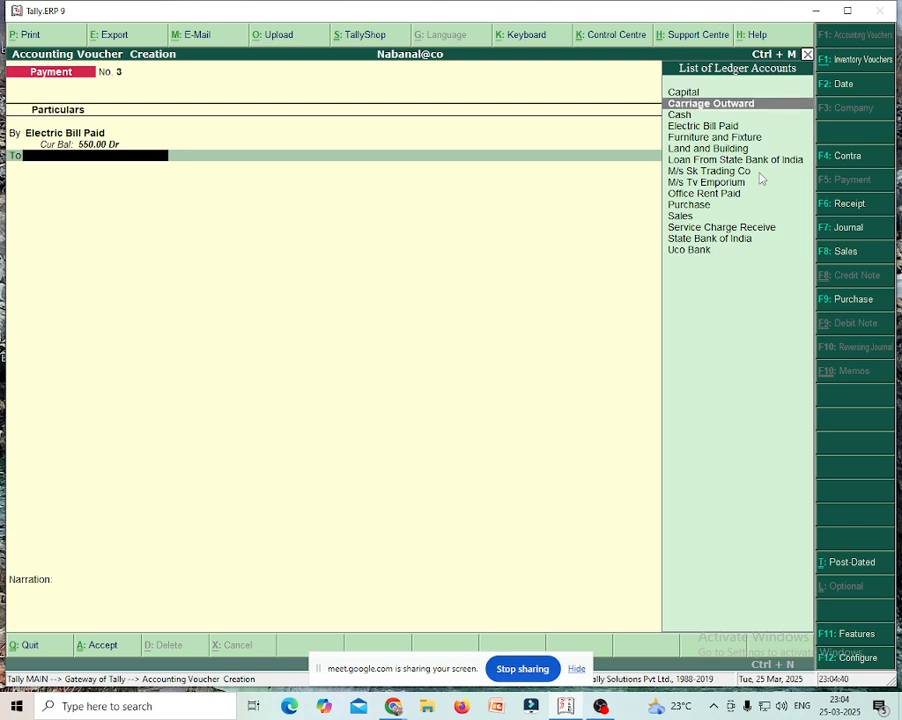
key(Return)
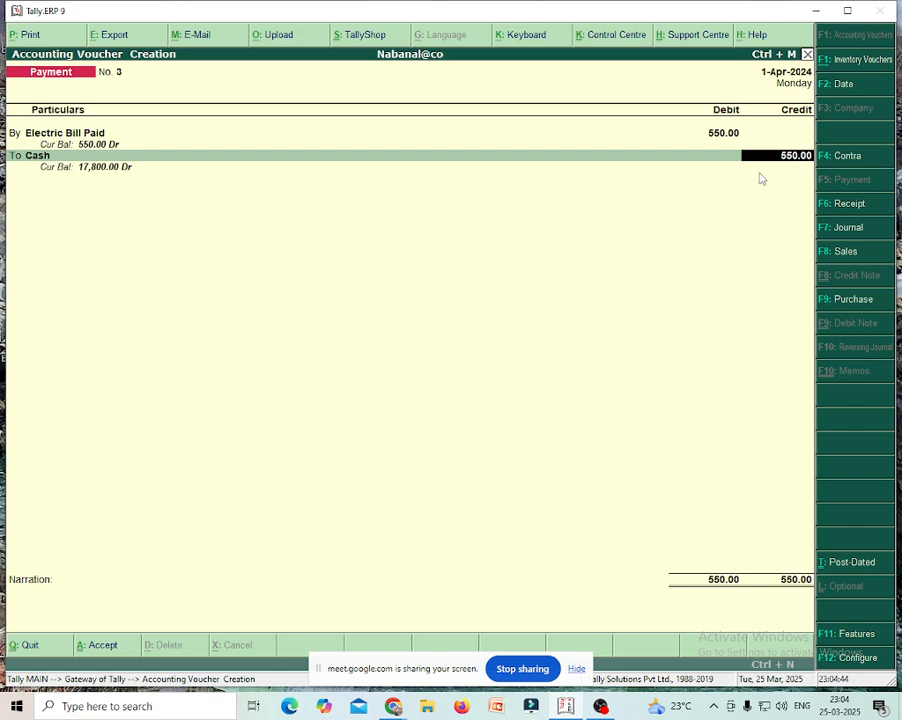
key(Return)
key(Return)
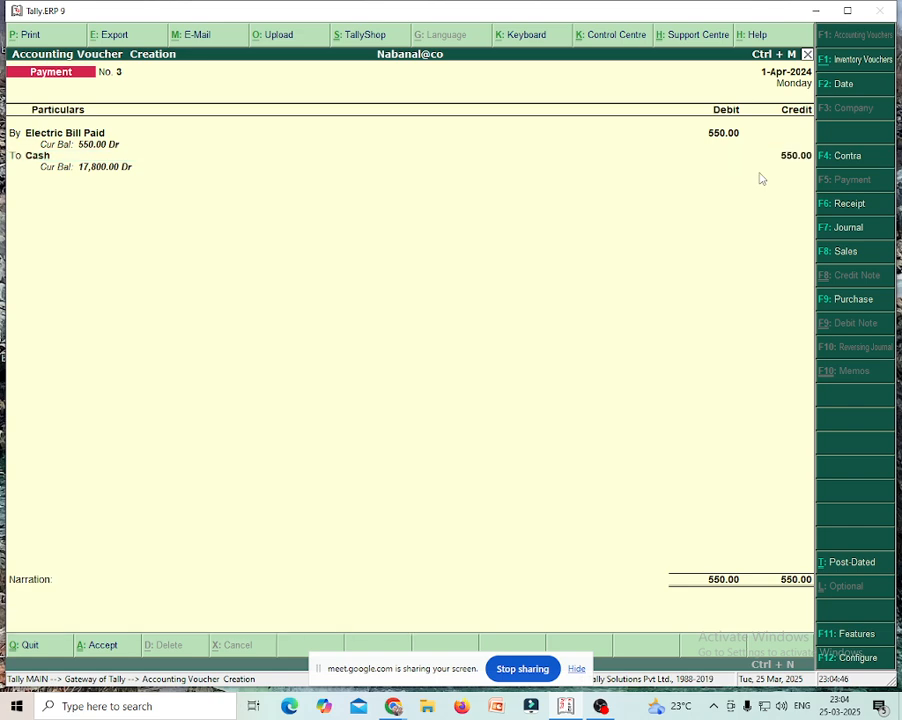
key(Return)
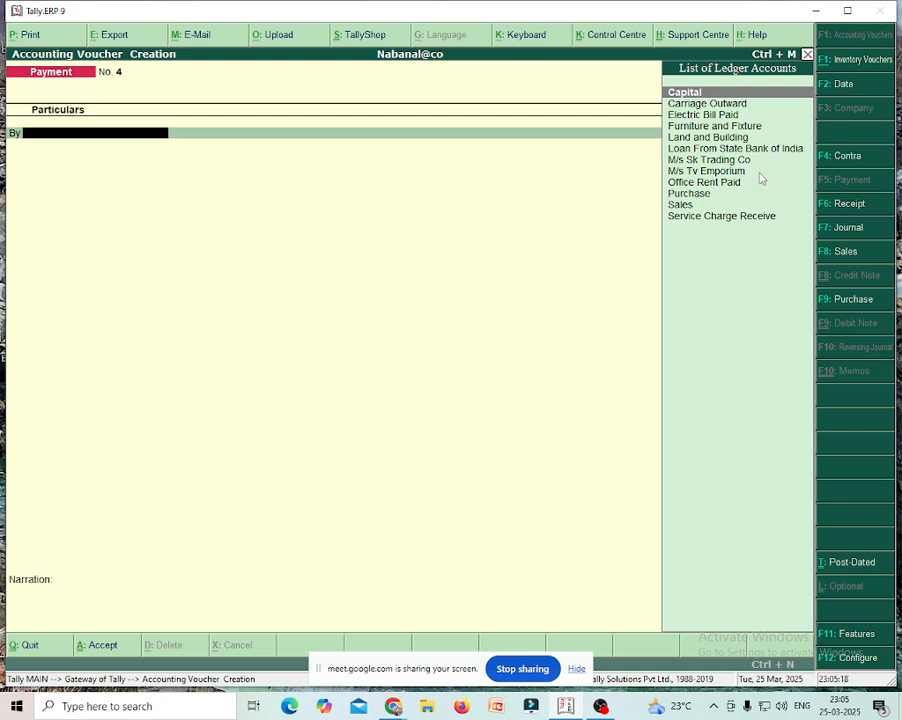
- Create the first employee's salary ledger under Indirect Expenses, type Not Applicable
key(alt+c)
text(Sal)
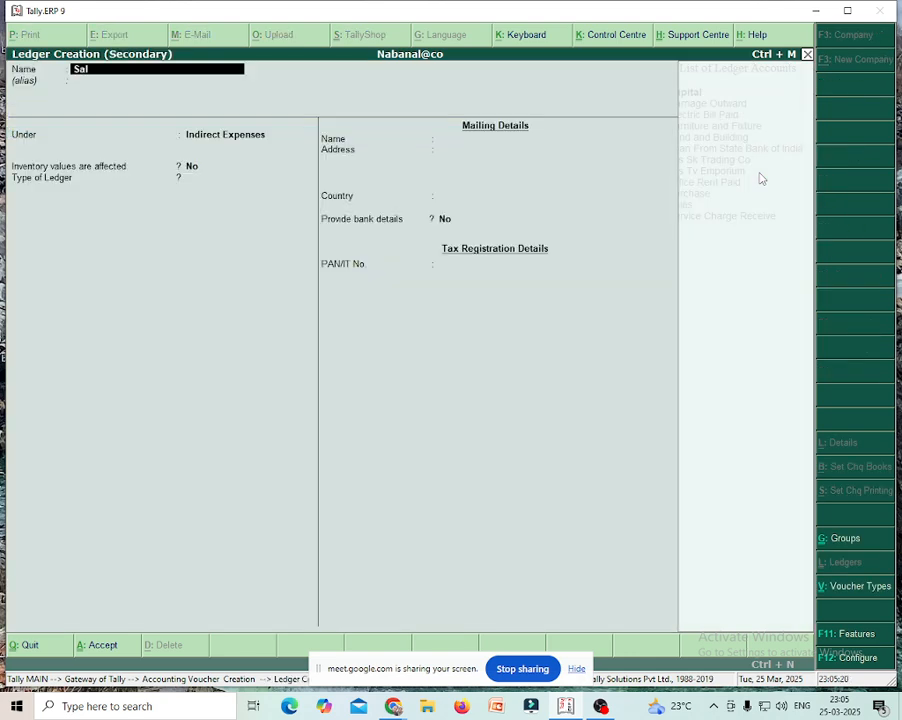
text(ary of Amal)
key(Return)
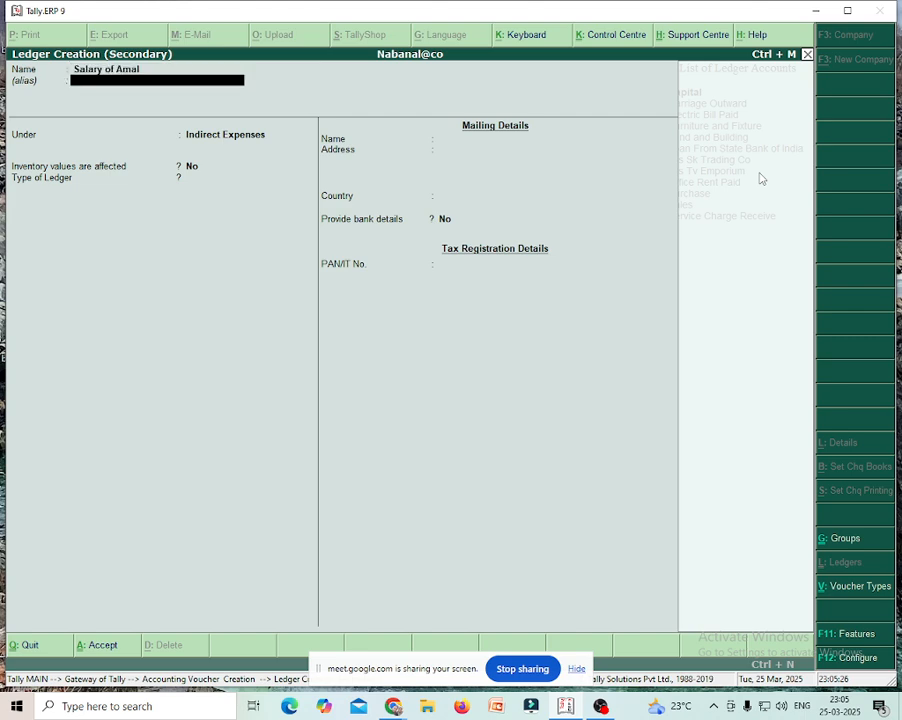
key(Return)
key(Return)
key(Return)
key(Return)
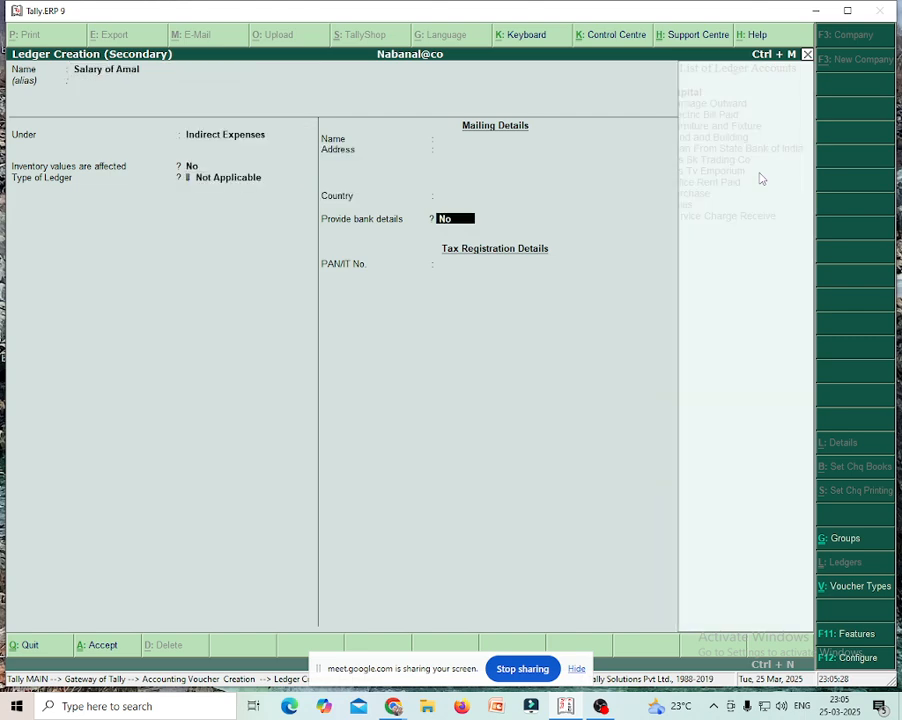
key(Return)
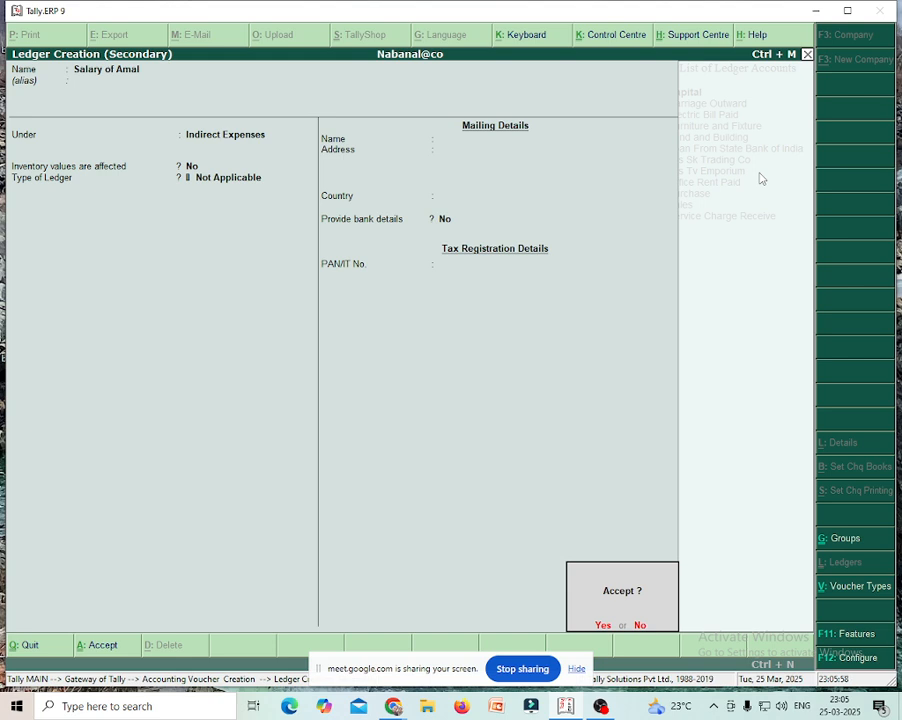
key(y)
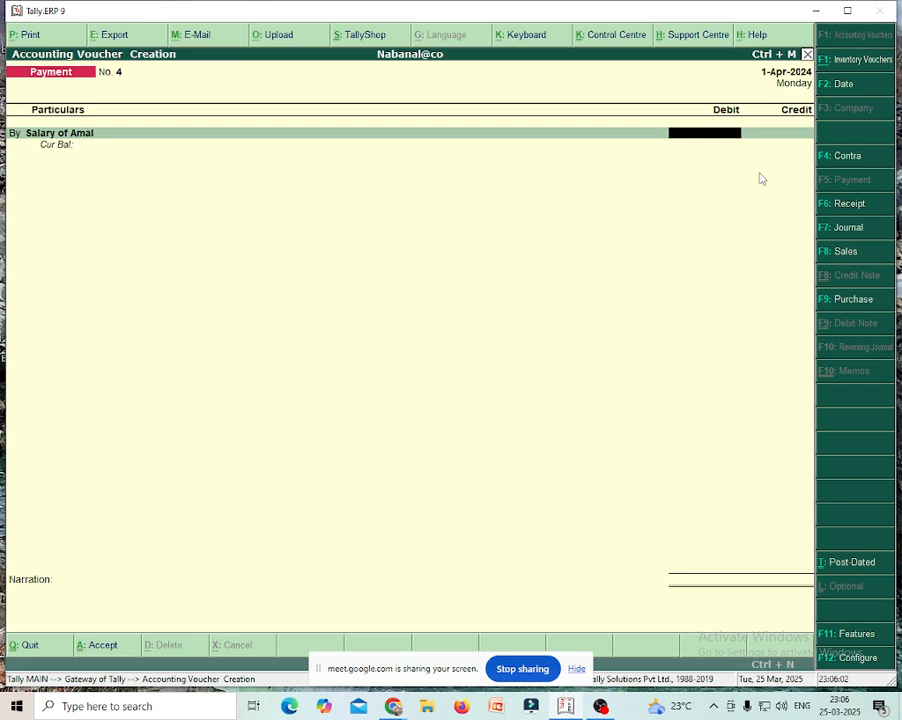
- Debit the first salary ledger 2,500 and start a new By debit line
text(2500)
key(Return)
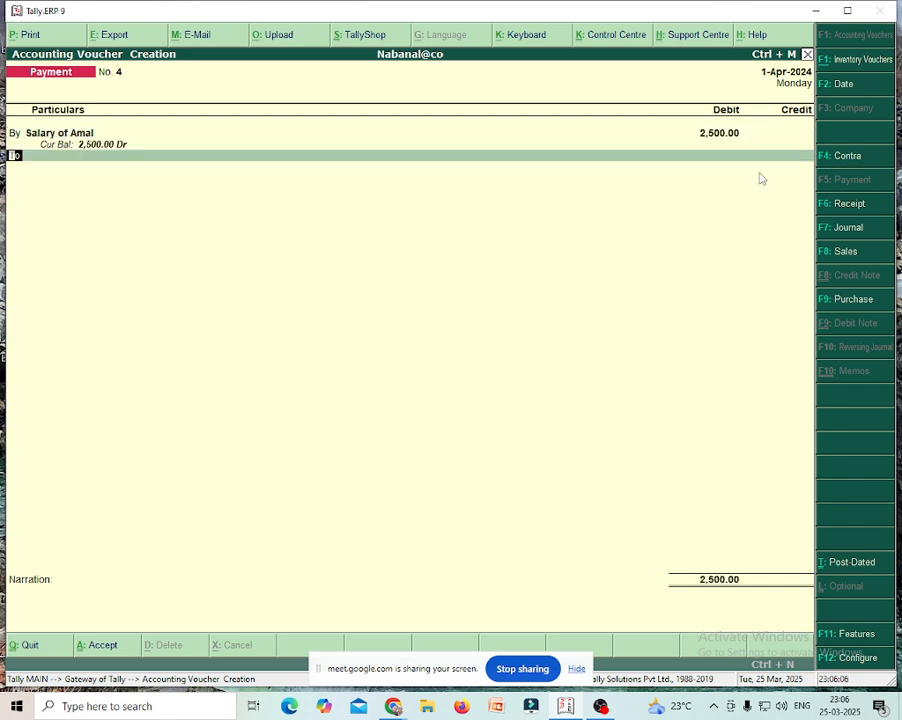
text(by)
key(Return)
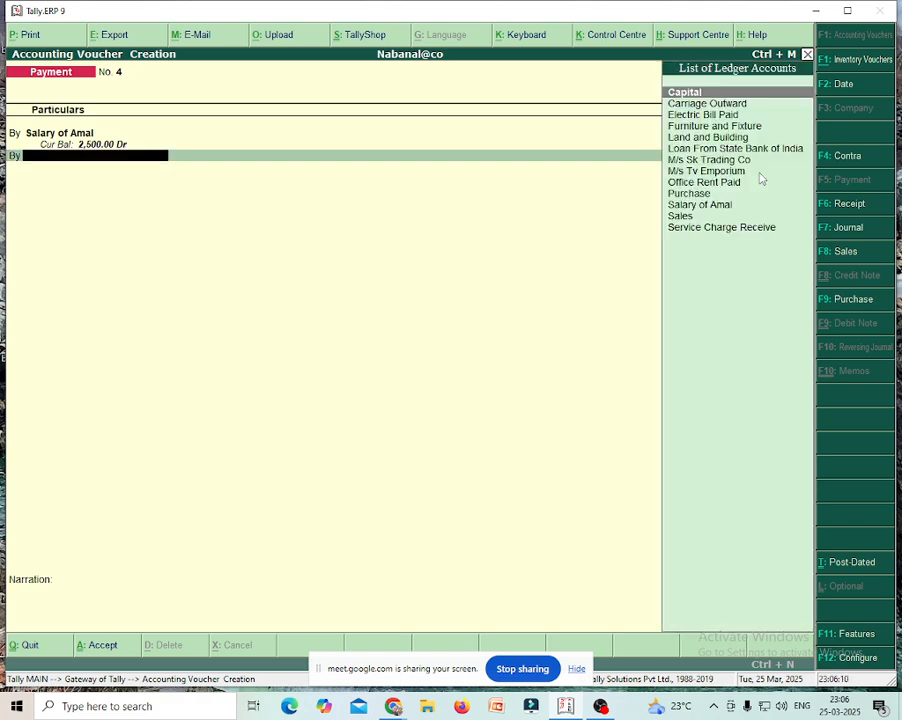
- Create a second employee's salary ledger under Indirect Expenses and debit it 1,500
key(alt+c)
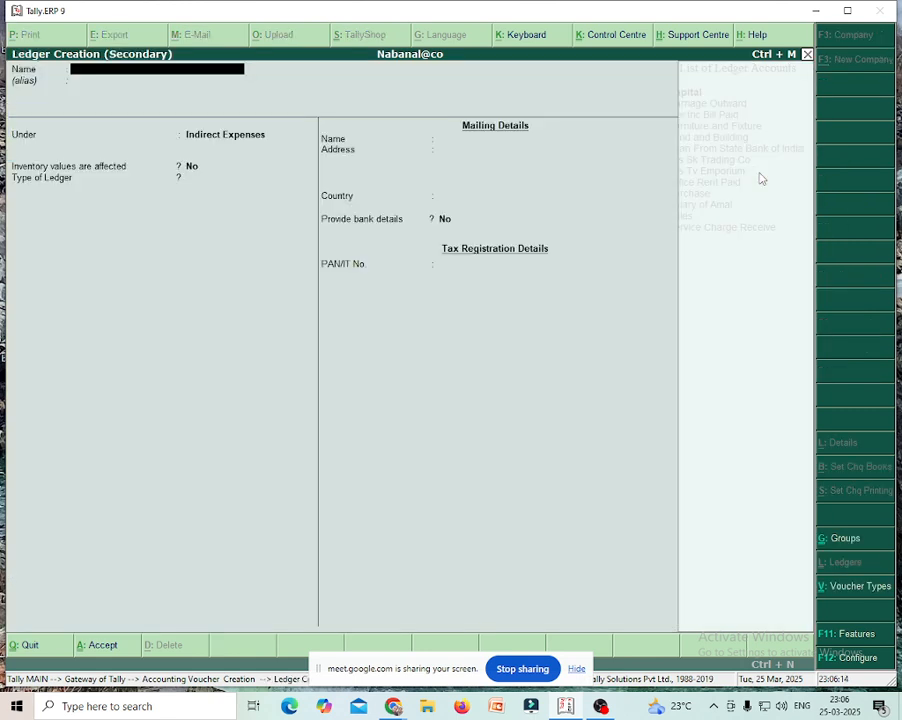
text(Salary of San)
text(jay)
key(Return)
key(Return)
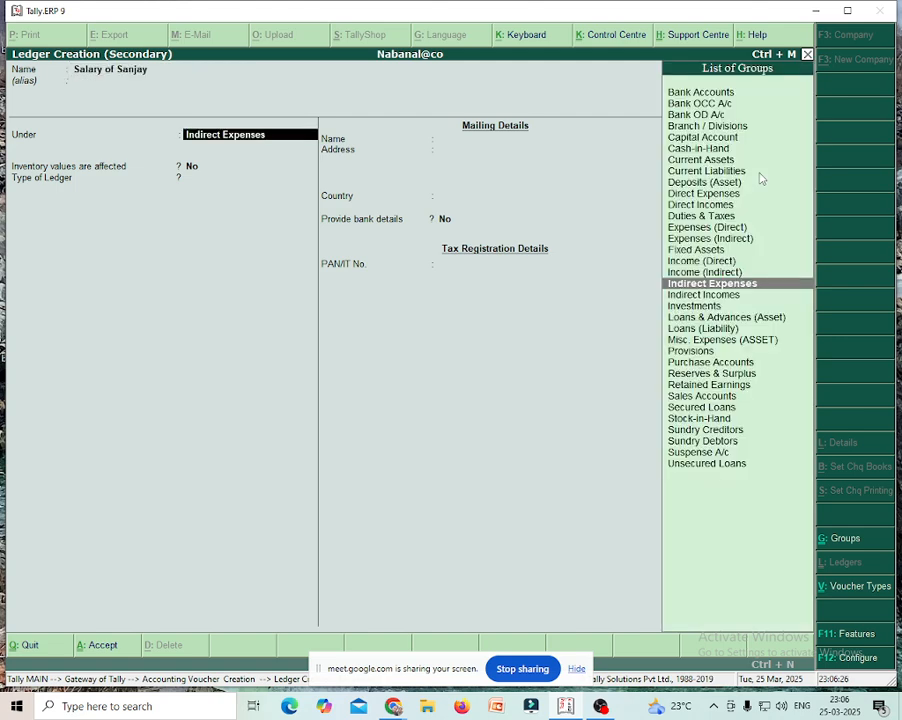
key(Return)
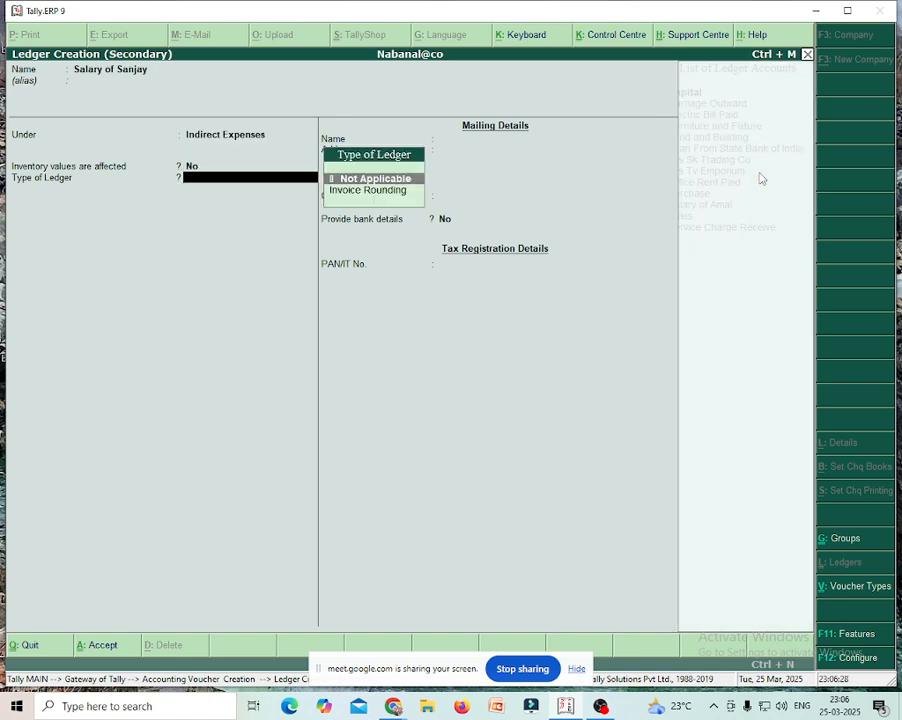
key(Return)
key(Return)
key(Return)
key(Return)
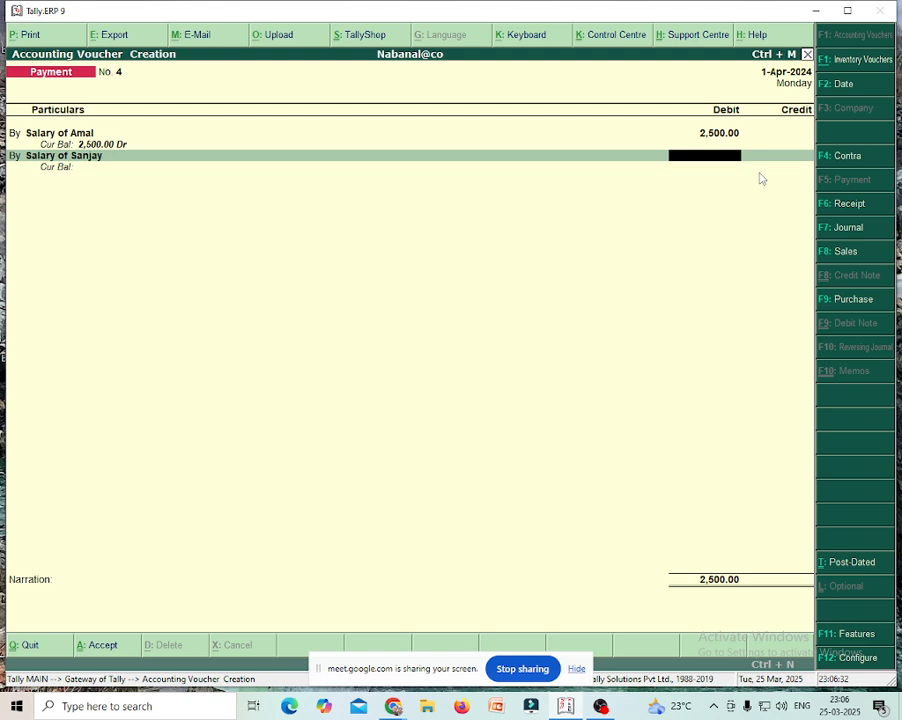
text(1500)
key(Return)
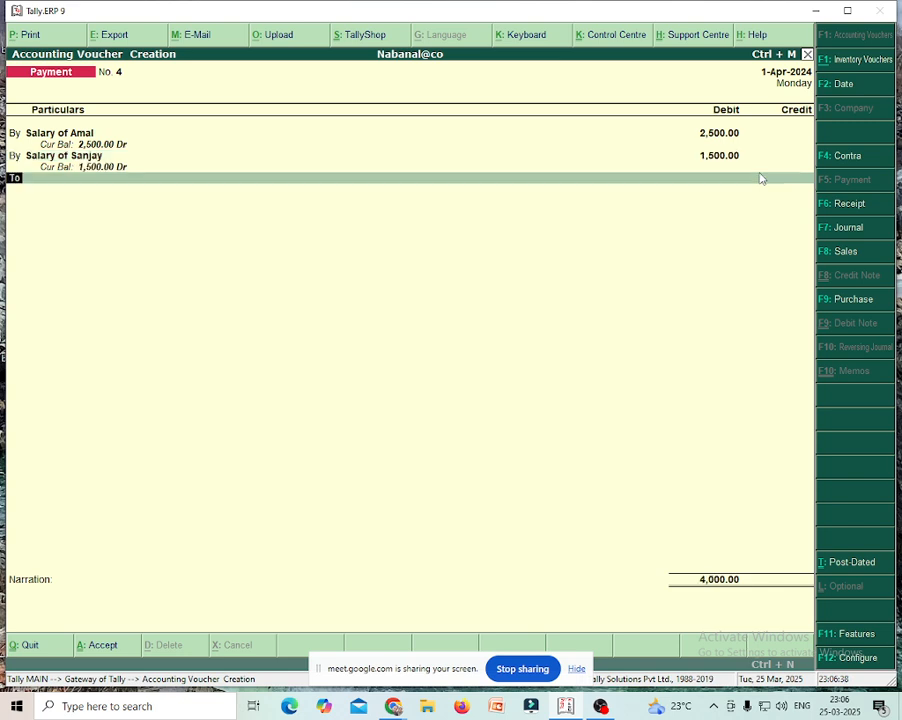
text(b)
key(Return)
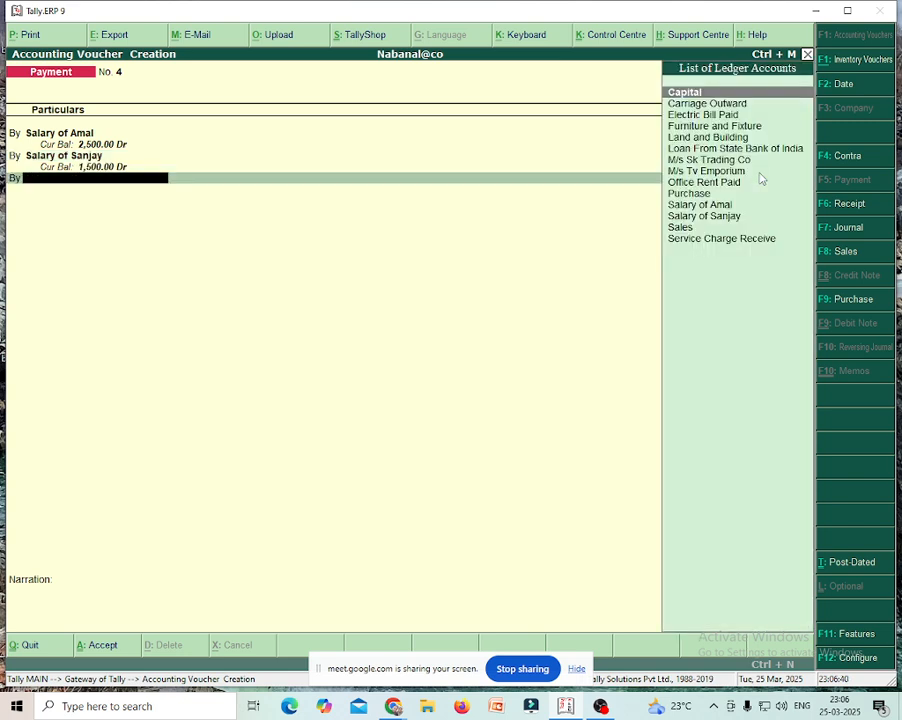
- Create a third employee's salary ledger under Indirect Expenses and debit it 1,000
key(alt+c)
text(S)
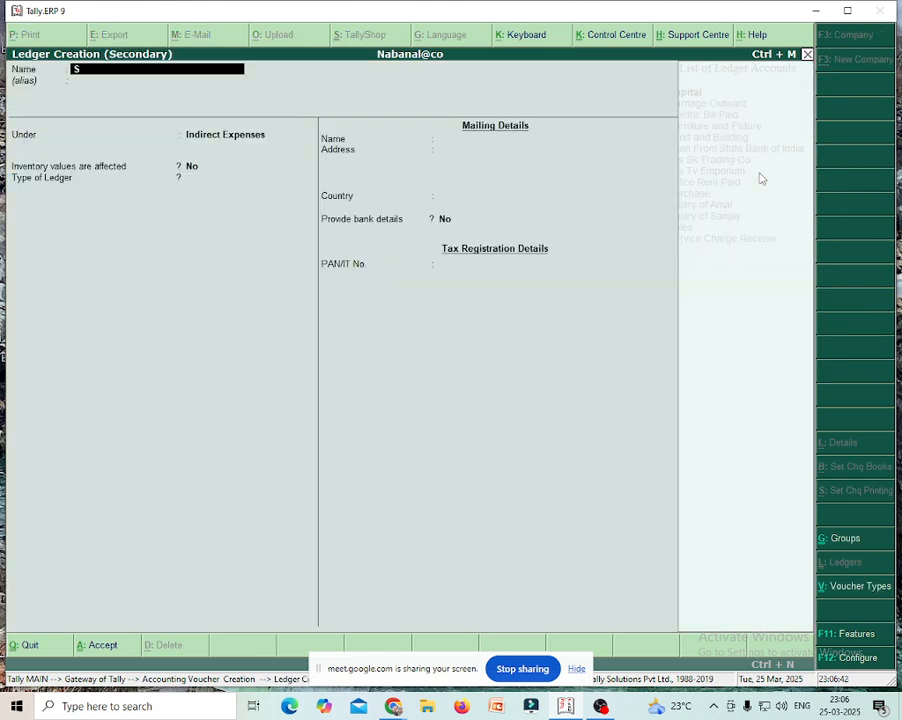
text(alary of)
text(Pankaj)
key(Return)
key(Return)
key(Return)
key(Return)
key(Return)
key(Return)
key(Return)
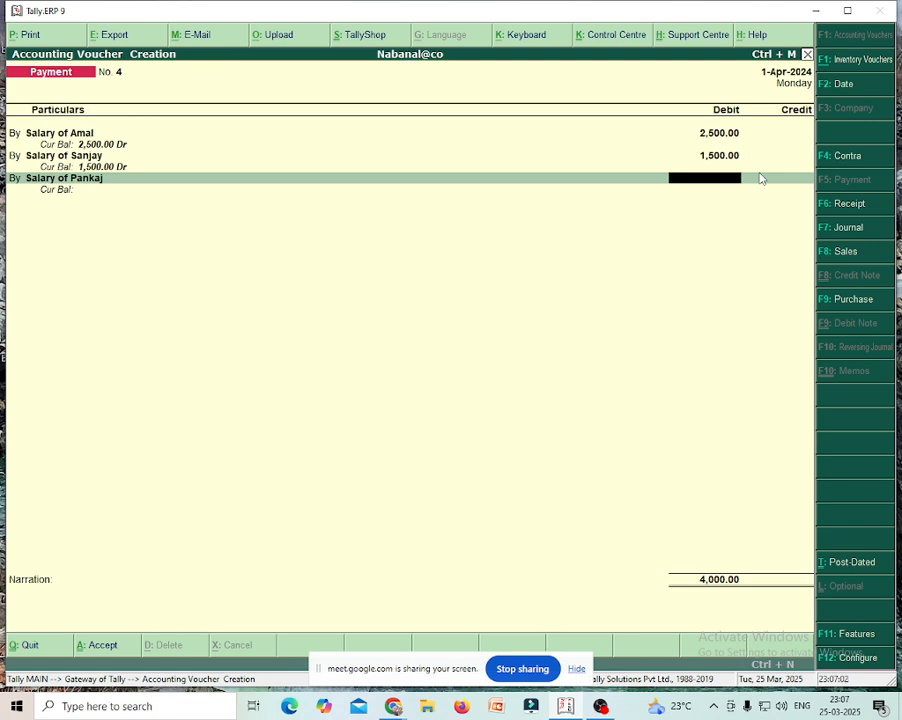
text(1000)
key(Return)
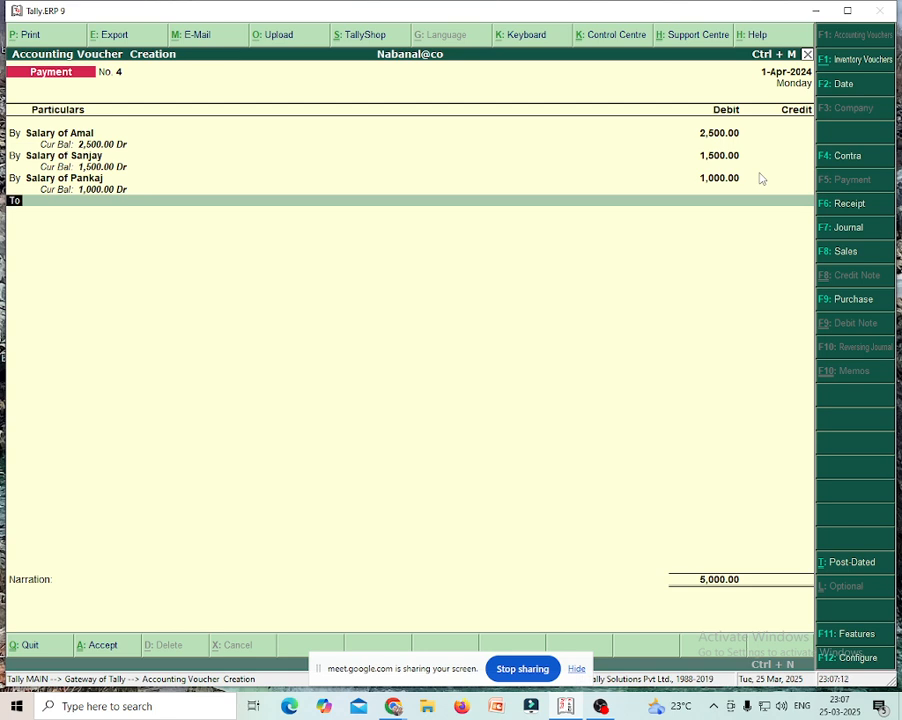
- Credit Cash 5,000.00 and save Payment No. 4
key(Return)
key(Down)
key(Down)
key(Return)
key(Return)
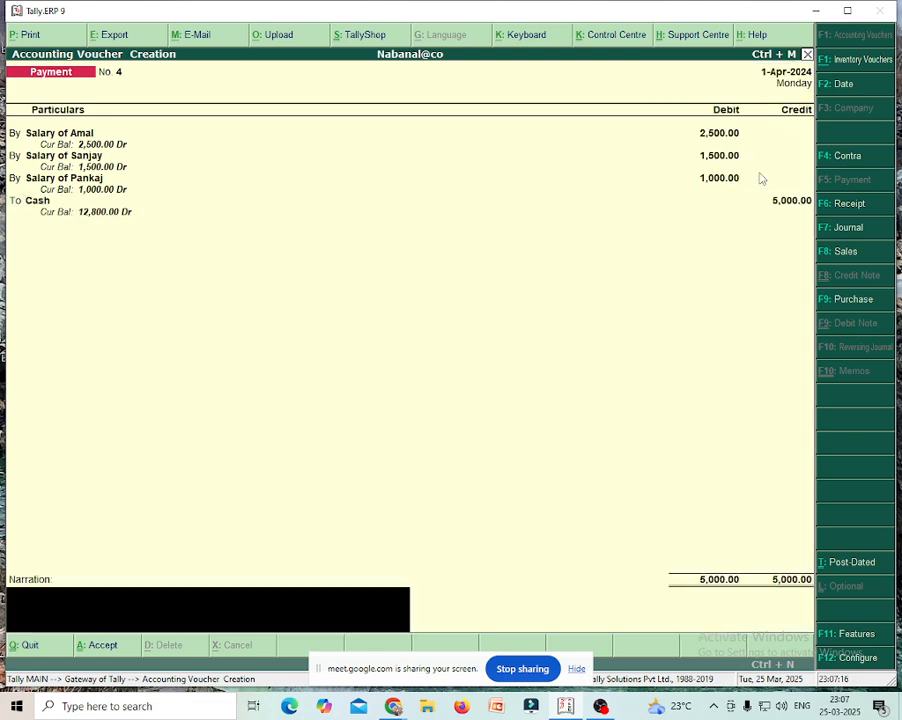
key(Return)
key(Return)
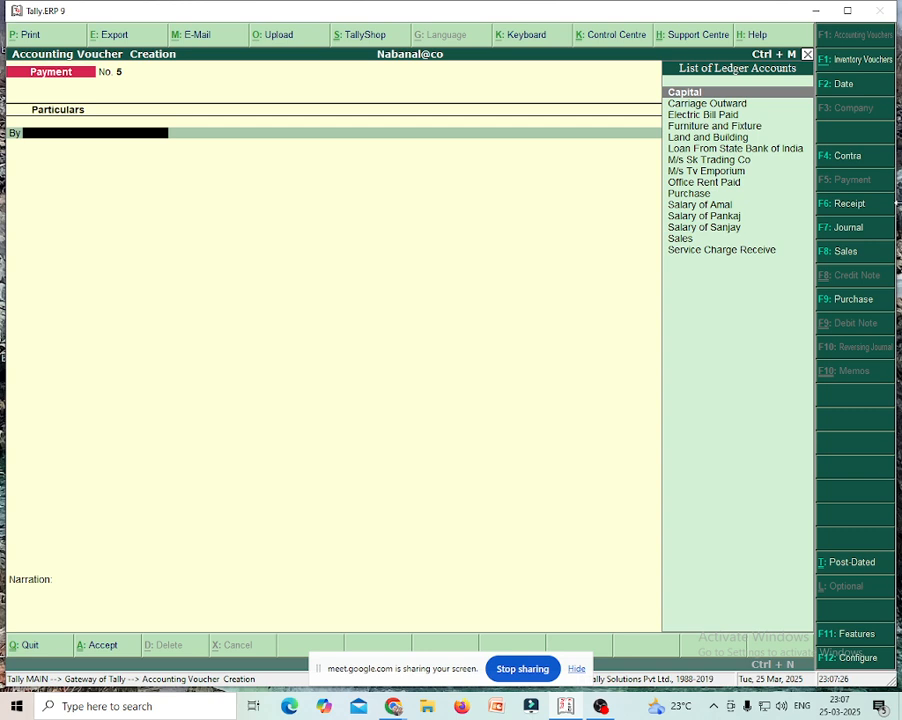
- Record Receipt No. 3 crediting M/s Tv Emporium 45,000 and debiting Cash, then save
click(849, 204)
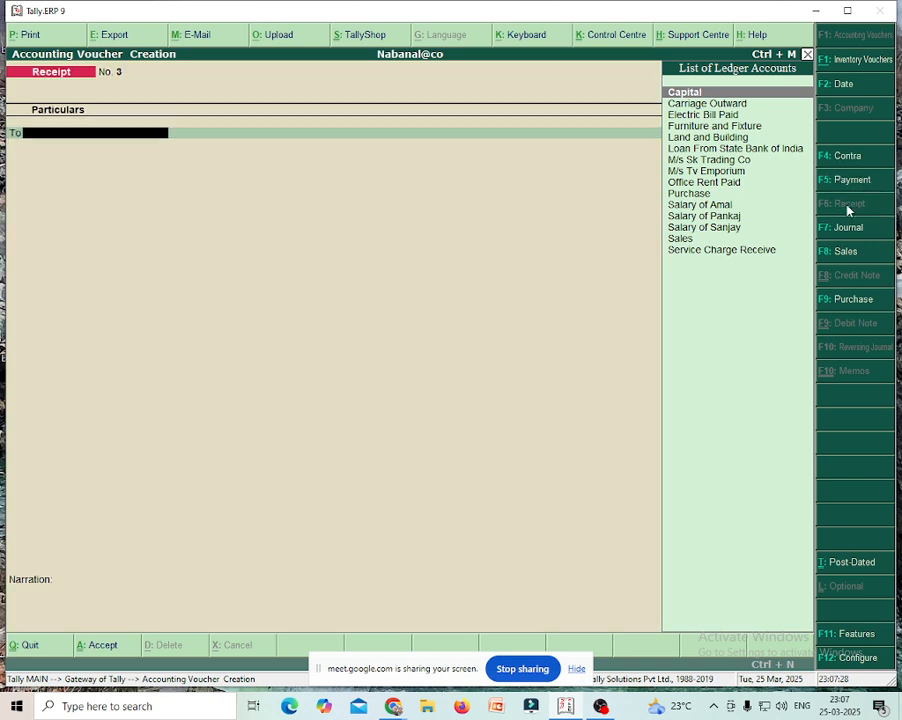
click(706, 174)
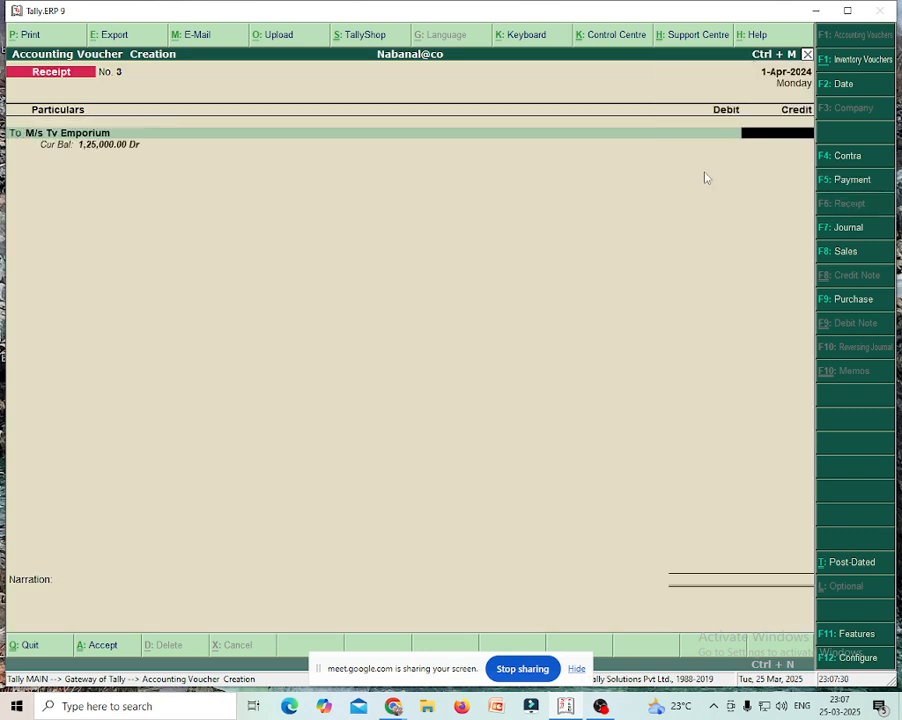
text(45)
text(000)
key(Return)
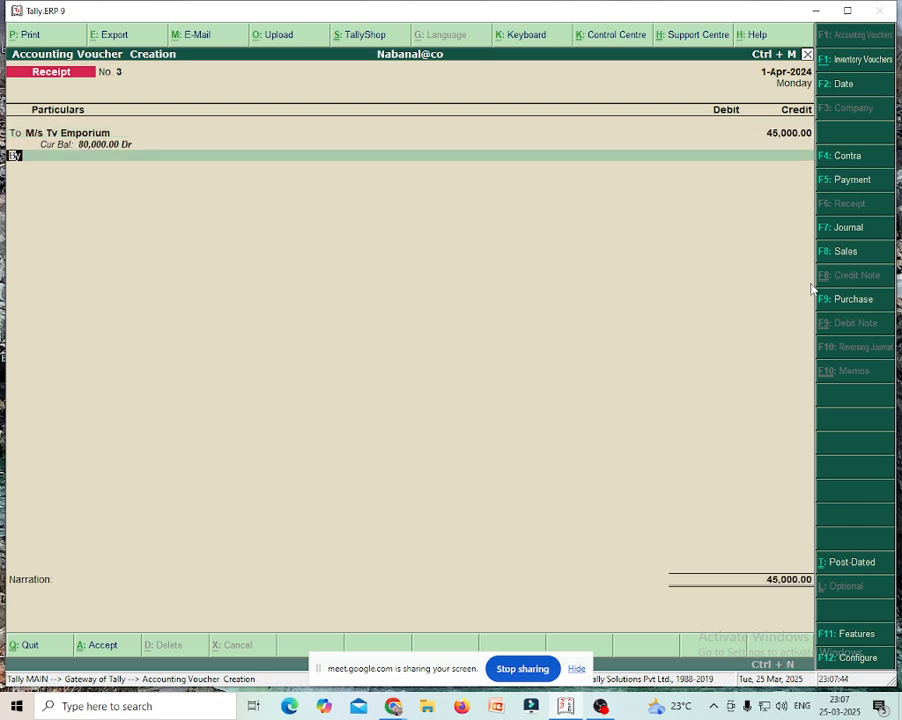
key(Return)
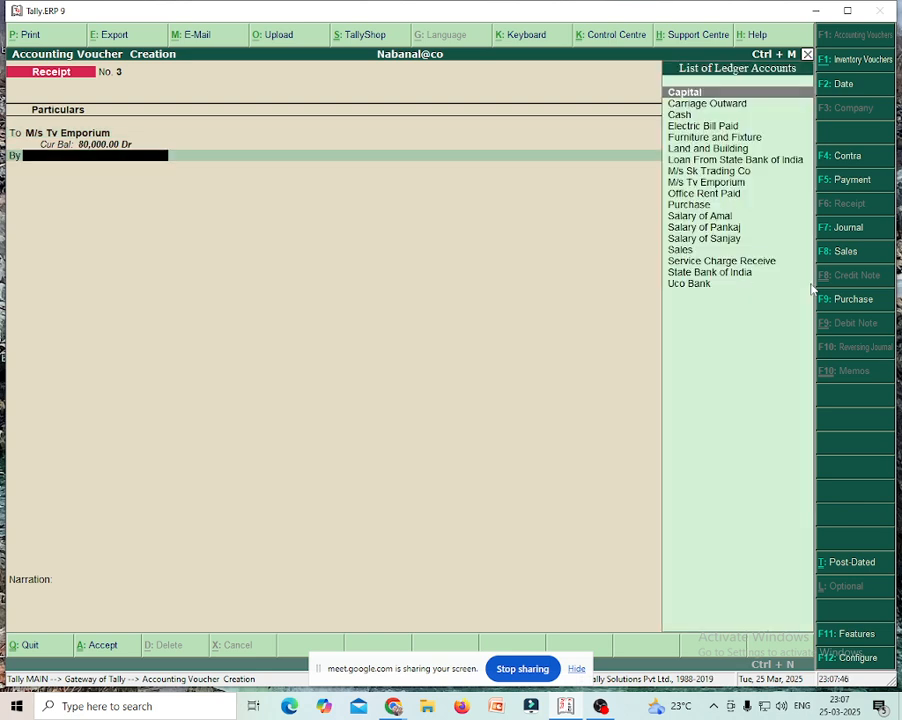
key(Down)
key(Down)
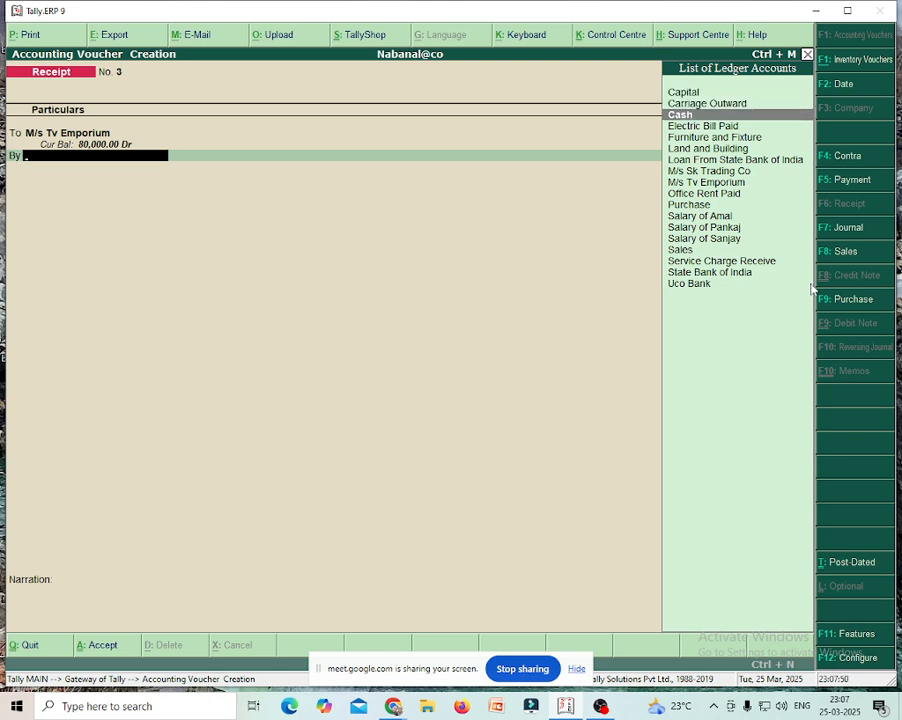
key(Return)
key(Return)
key(Return)
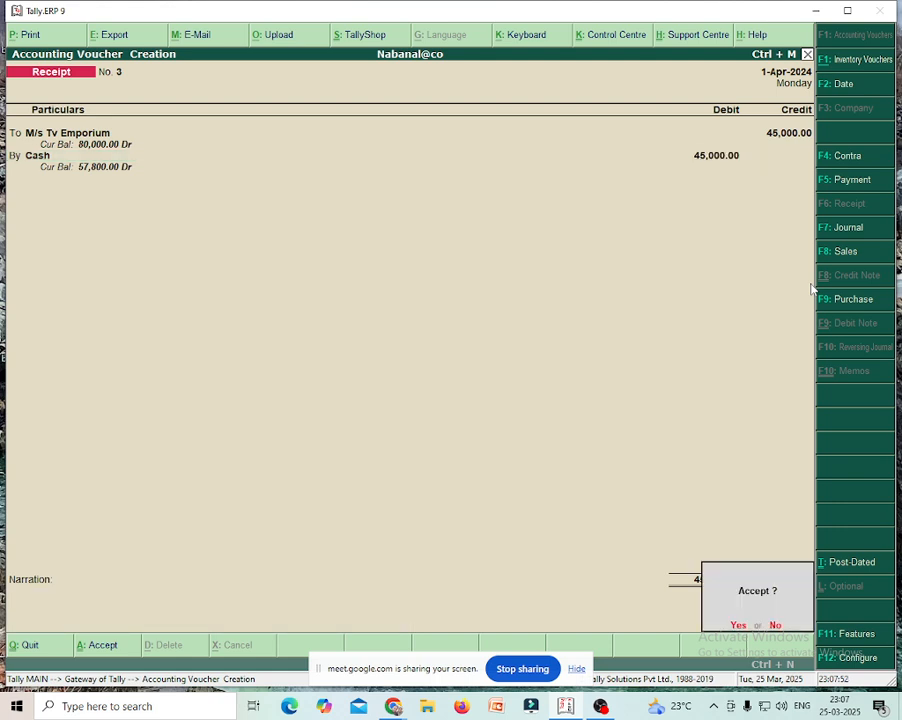
key(Return)
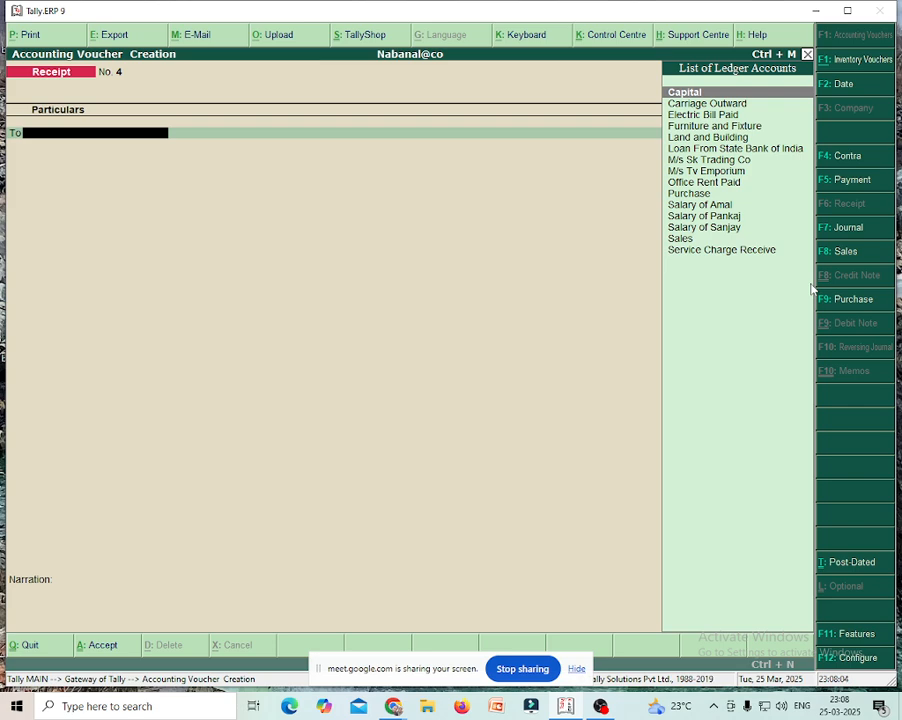
- Record Contra No. 1 crediting Uco Bank 10,000 by cheque and debiting Cash, then save
click(849, 157)
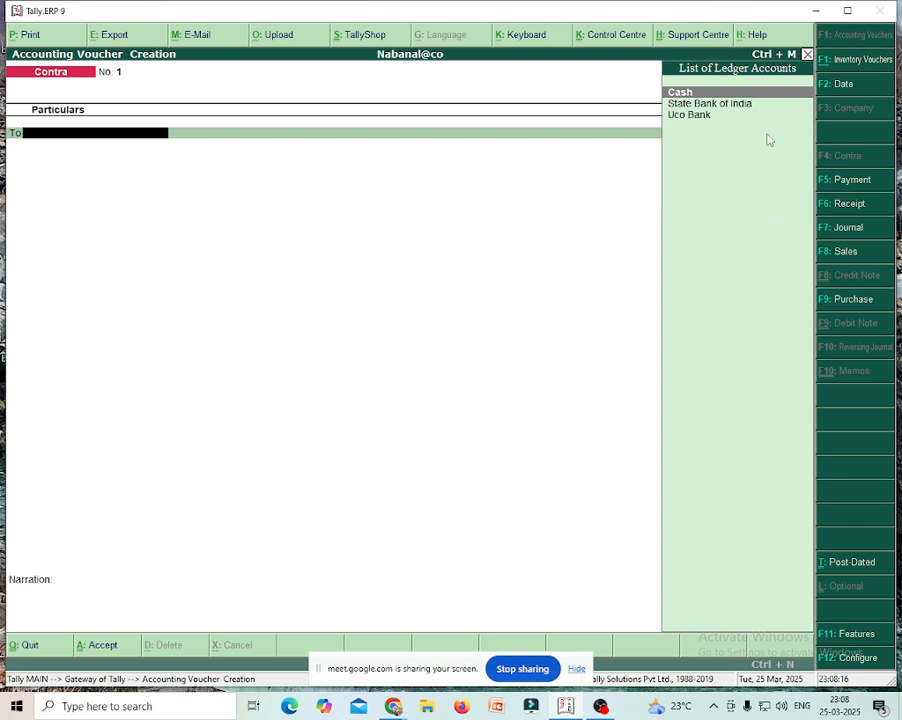
double_click(695, 121)
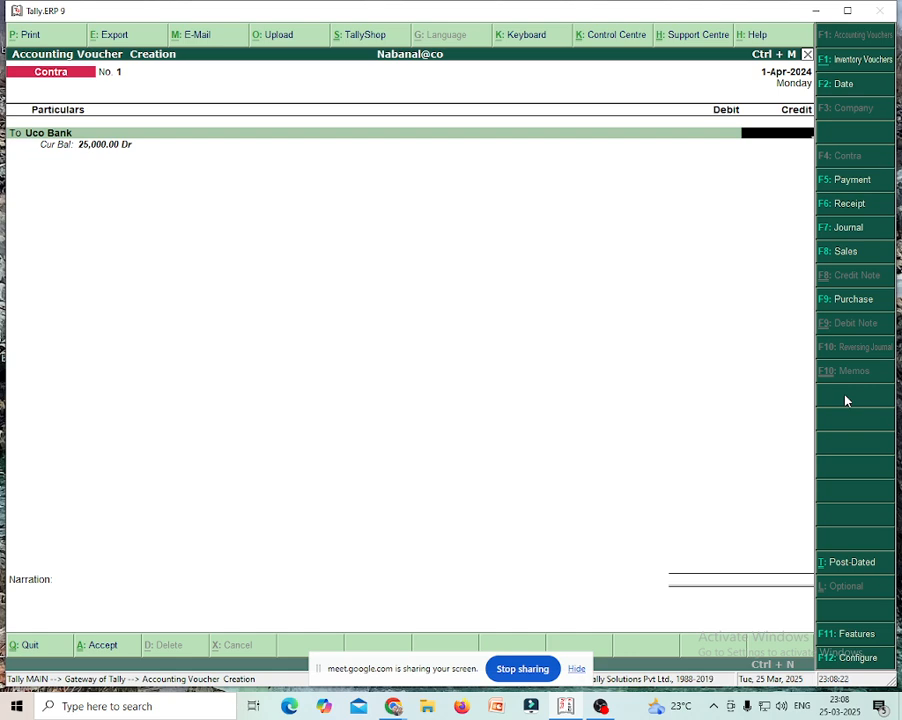
text(10000)
key(Return)
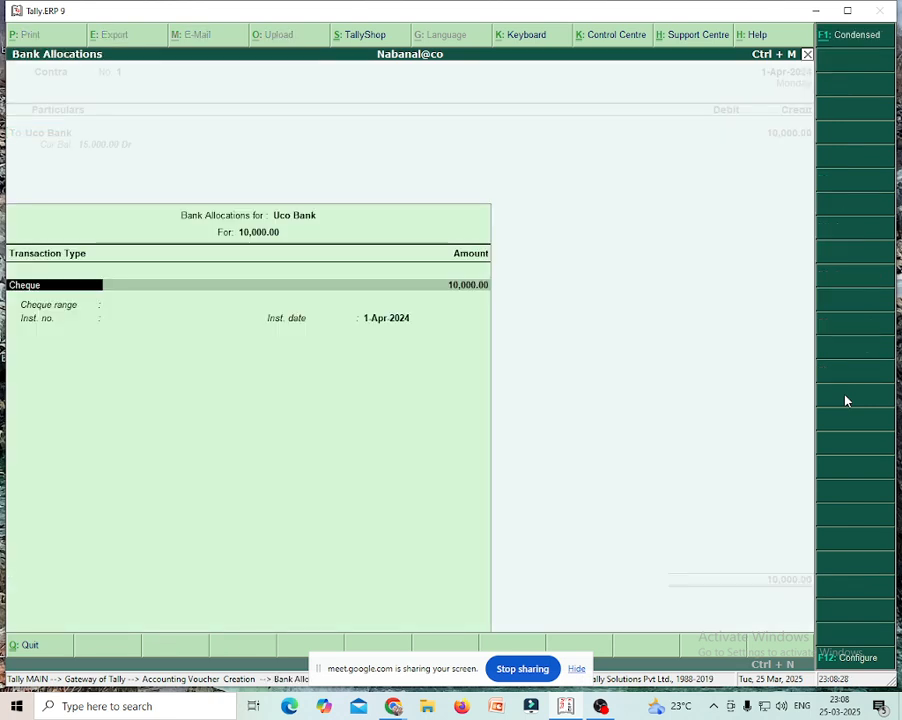
key(Return)
key(Return)
key(Return)
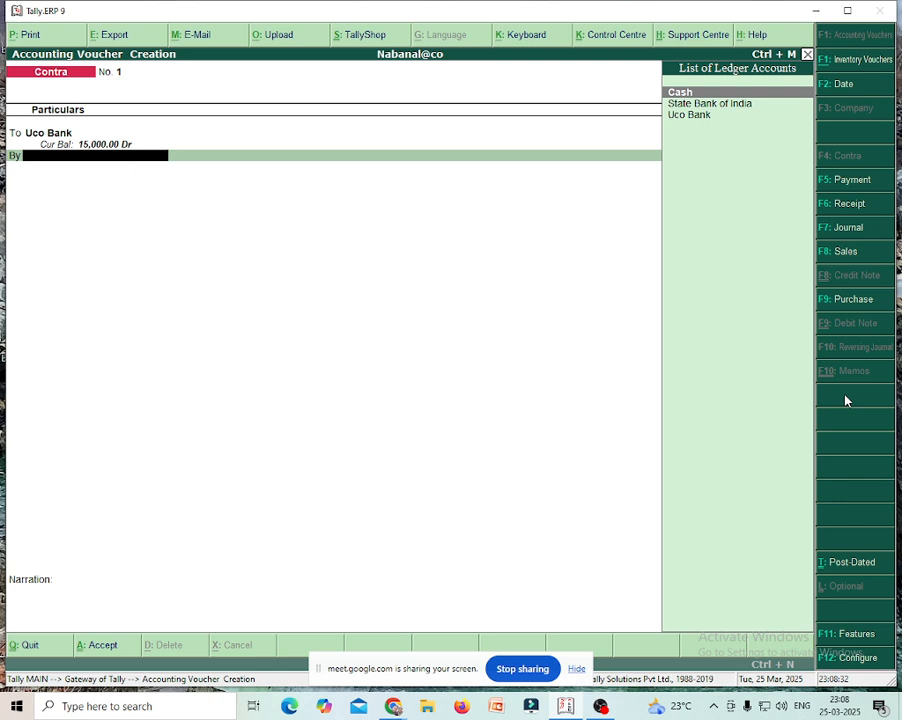
key(Return)
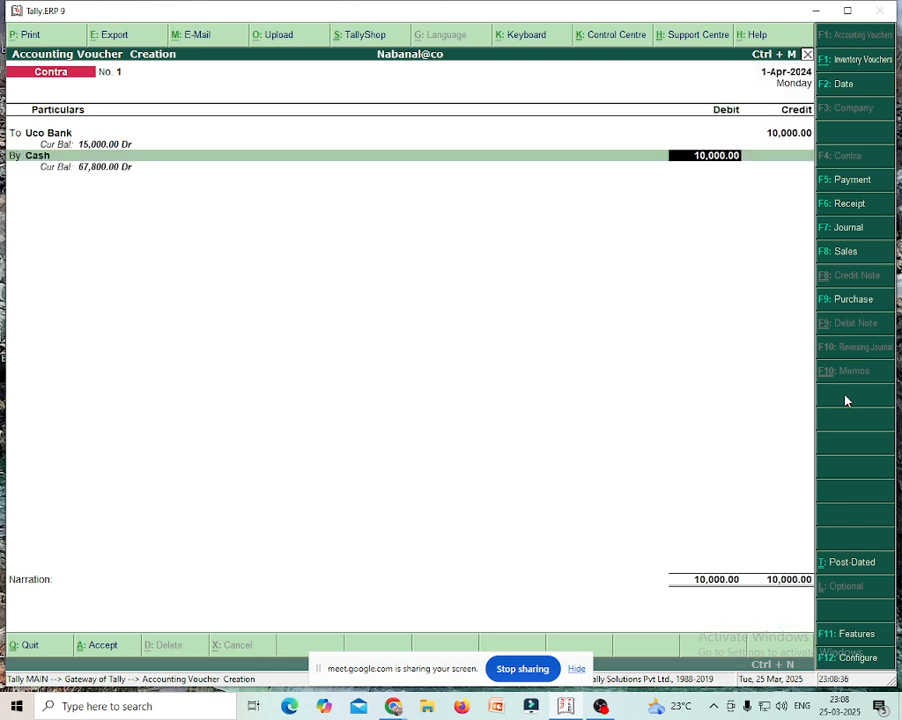
key(Return)
key(Return)
key(Return)
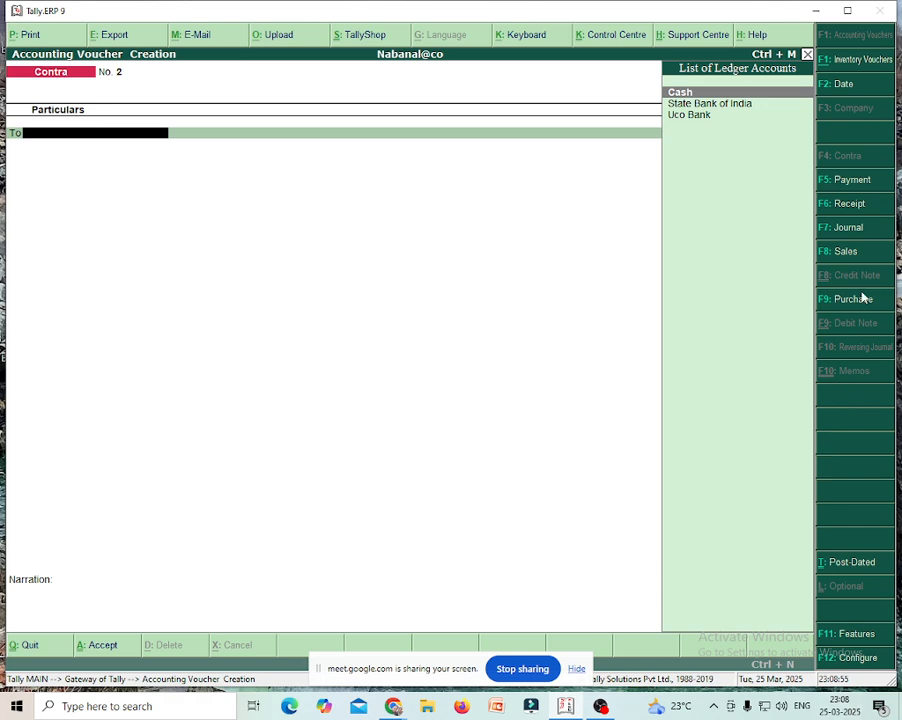
- Open Sales voucher No. 2 and begin a new party ledger named M/s Kanak Tv Sales
click(847, 256)
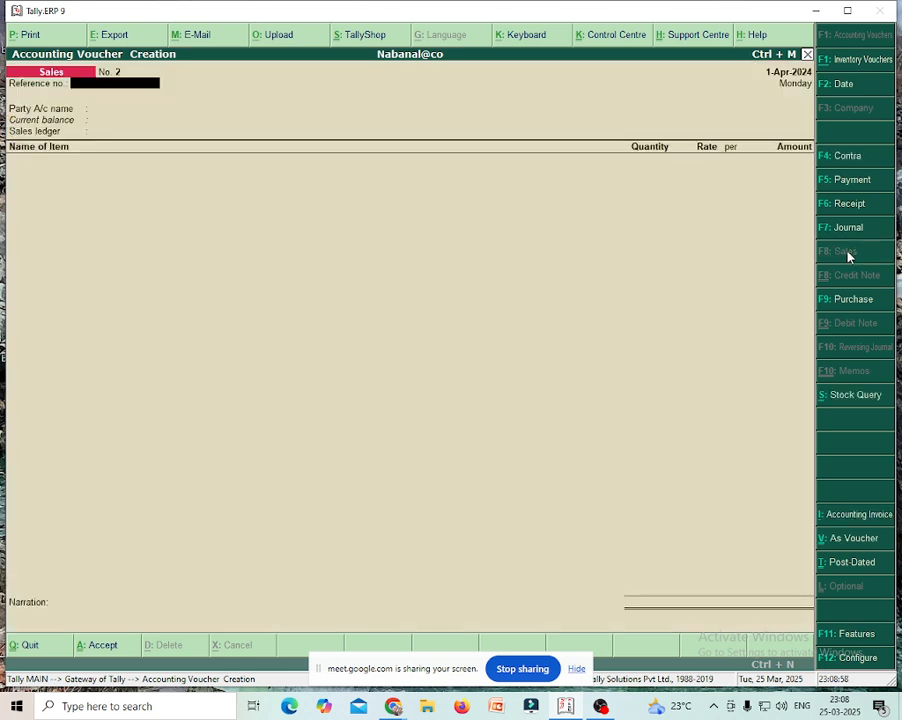
key(Return)
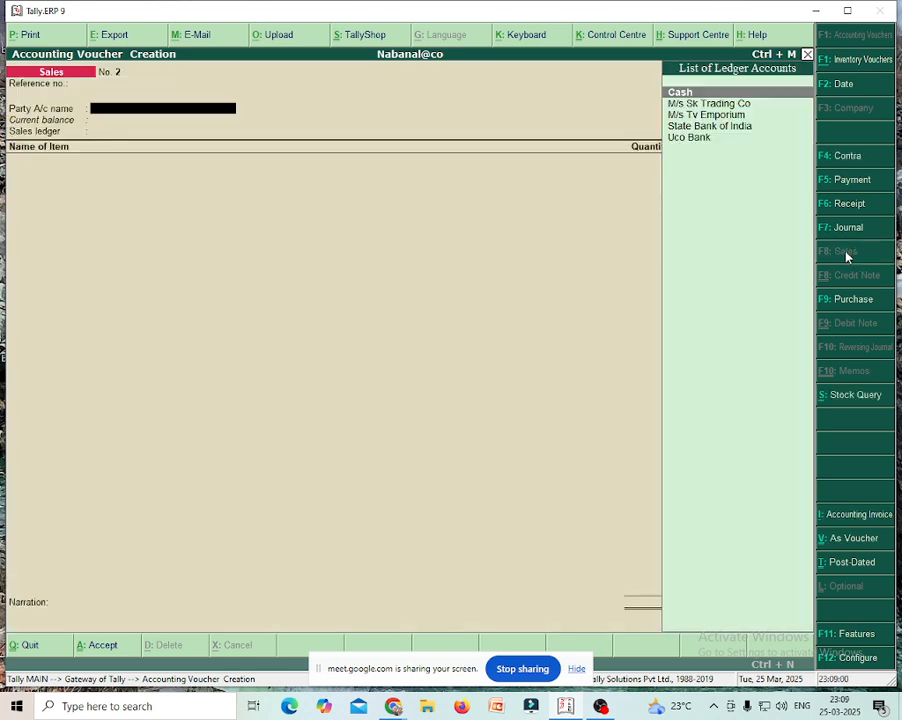
key(alt+c)
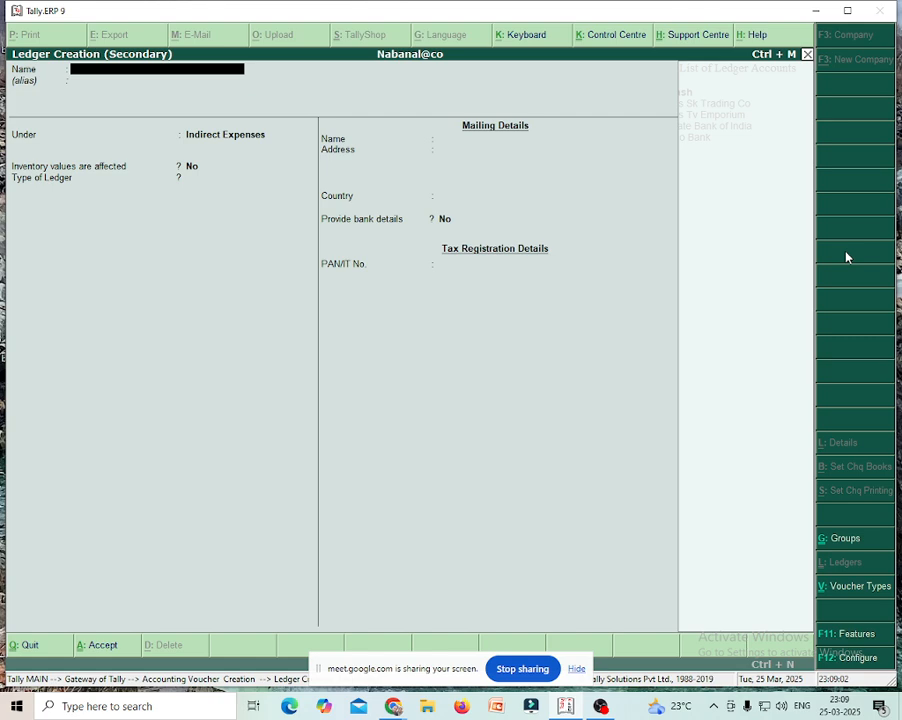
text(M/s Kanak Tv Sales)
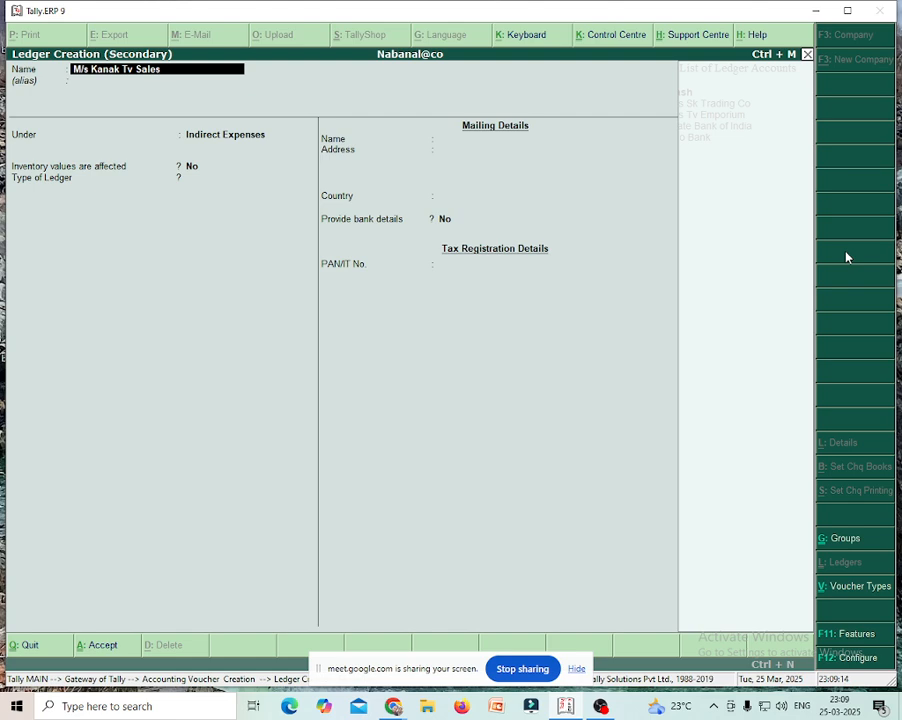
key(Return)
key(Return)
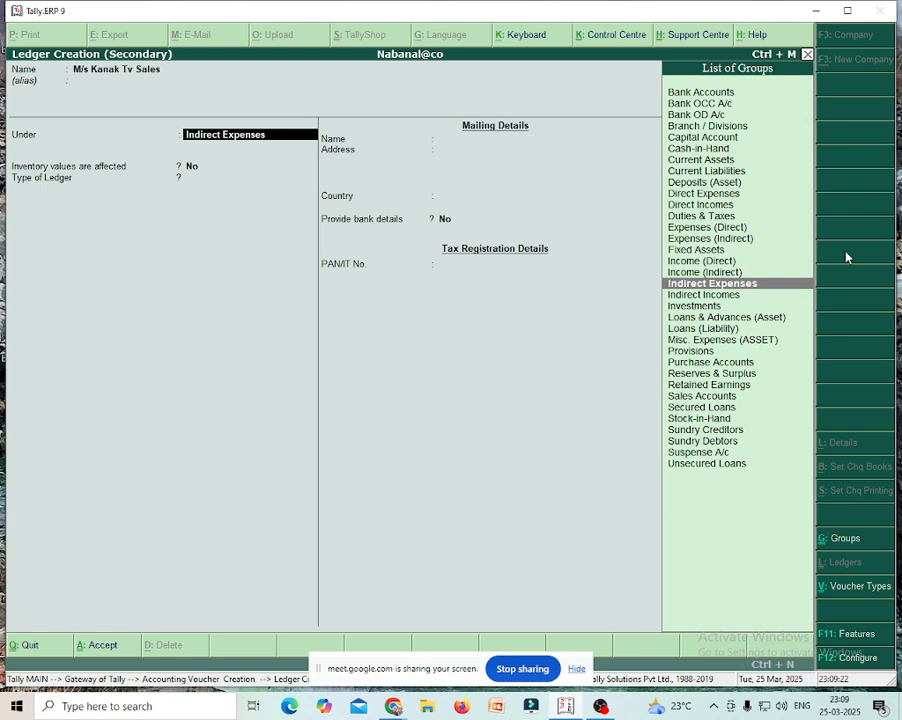
- Put the new ledger under Sundry Debtors, save it, and skip the party details
text(Sun)
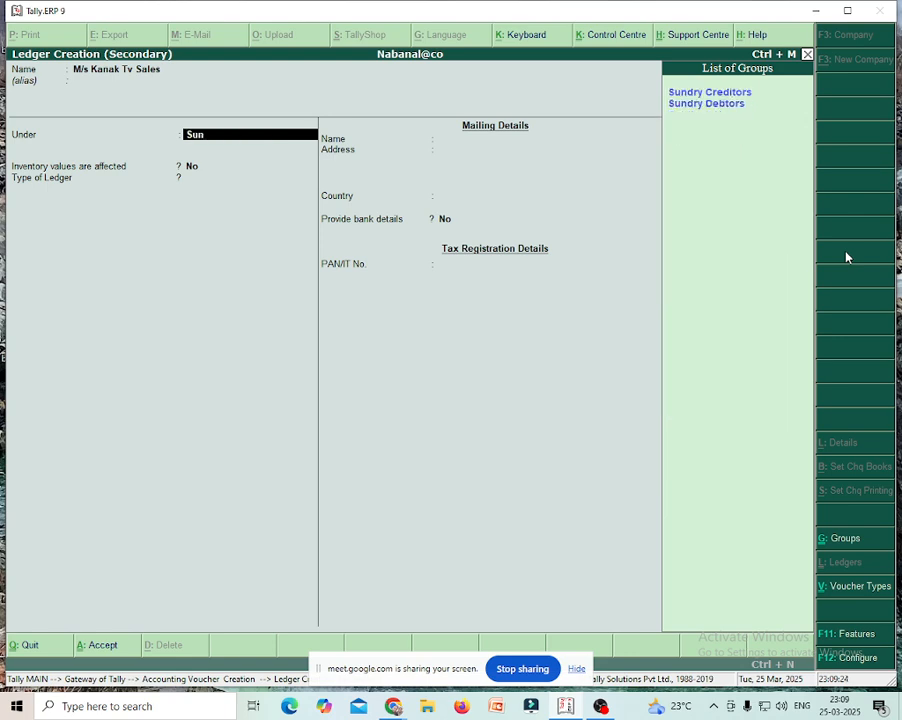
key(Down)
key(Return)
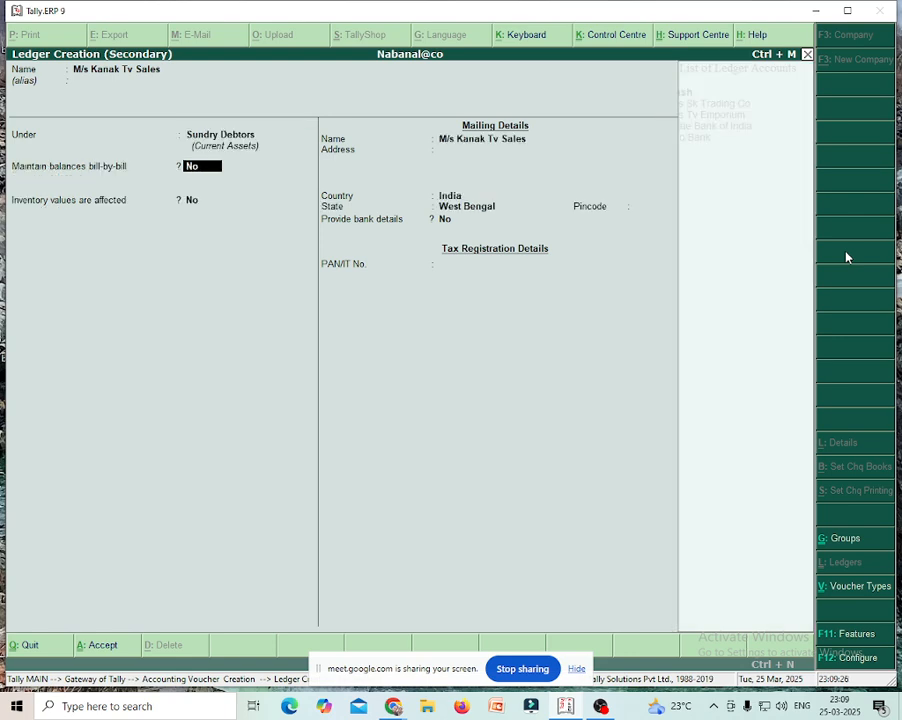
key(Return)
key(Return)
key(Return)
key(Return)
key(Return)
key(Return)
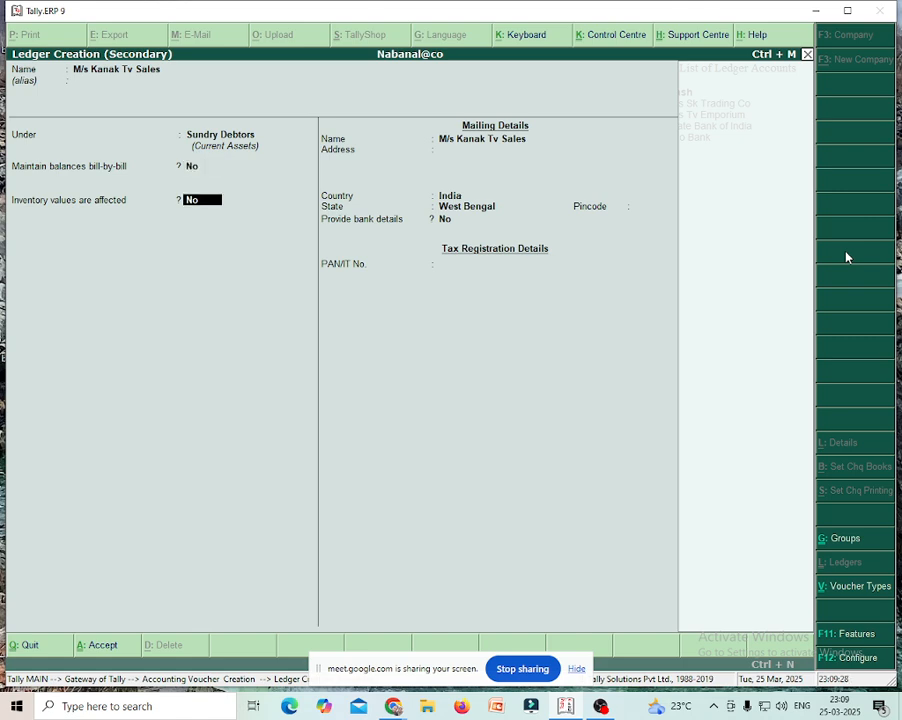
key(Return)
key(Return)
key(Return)
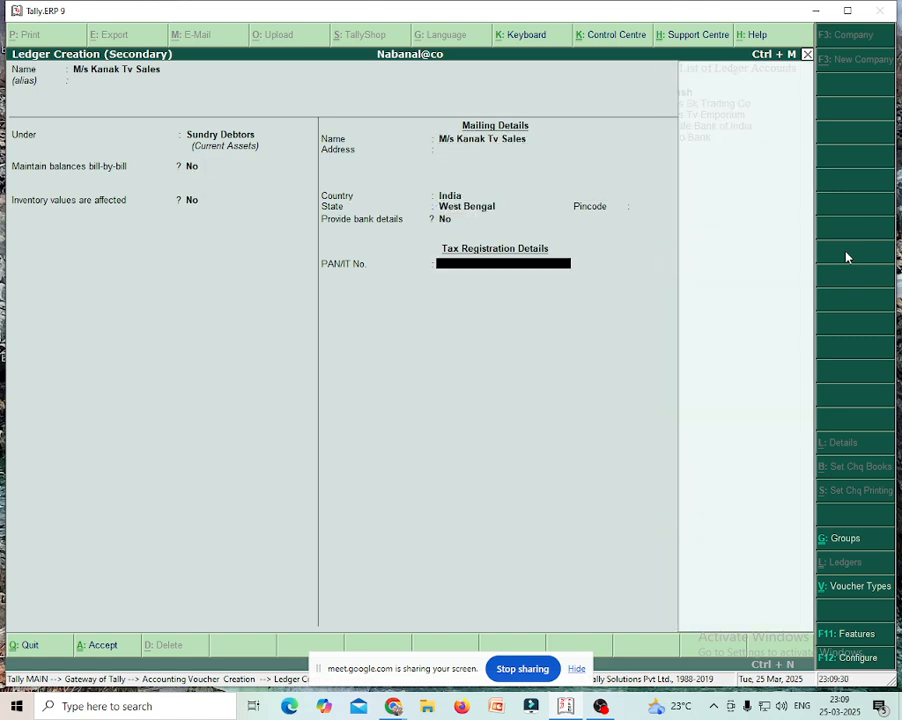
key(Return)
key(Return)
key(Return)
key(Return)
key(Return)
key(Return)
key(Return)
key(Return)
key(Return)
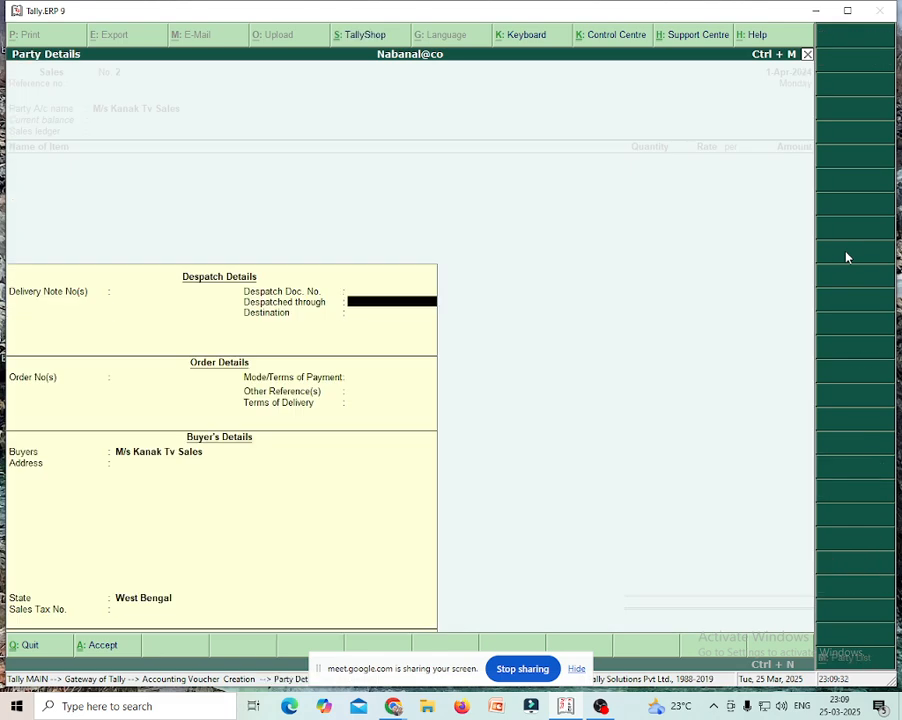
key(Return)
key(Return)
key(Return)
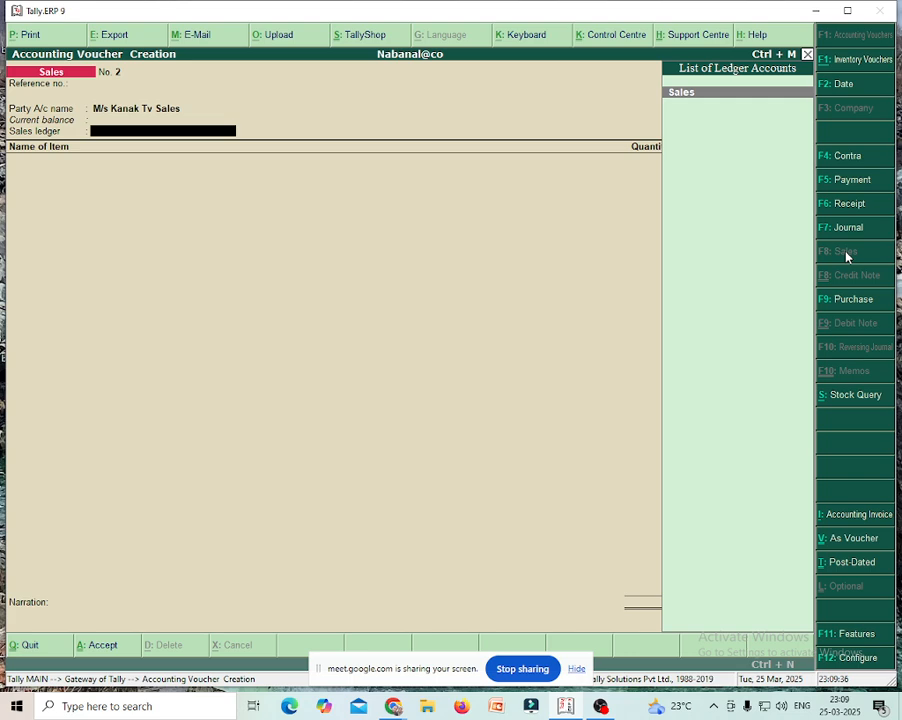
- Bill 2 pcs Tv Set at 9,500 each (19,000) to the Sales ledger and save the voucher
key(Return)
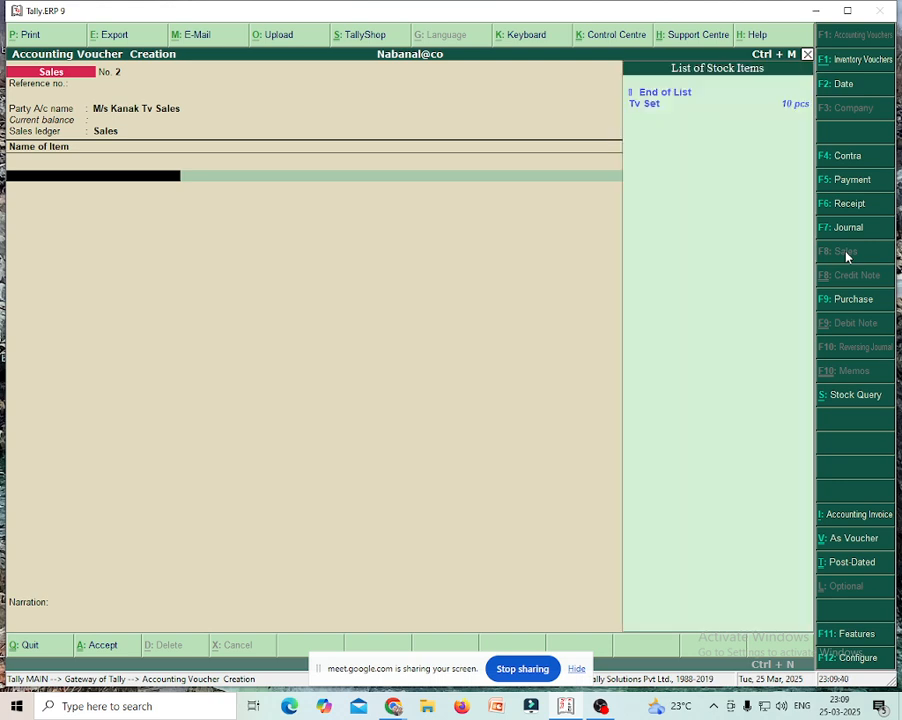
key(Return)
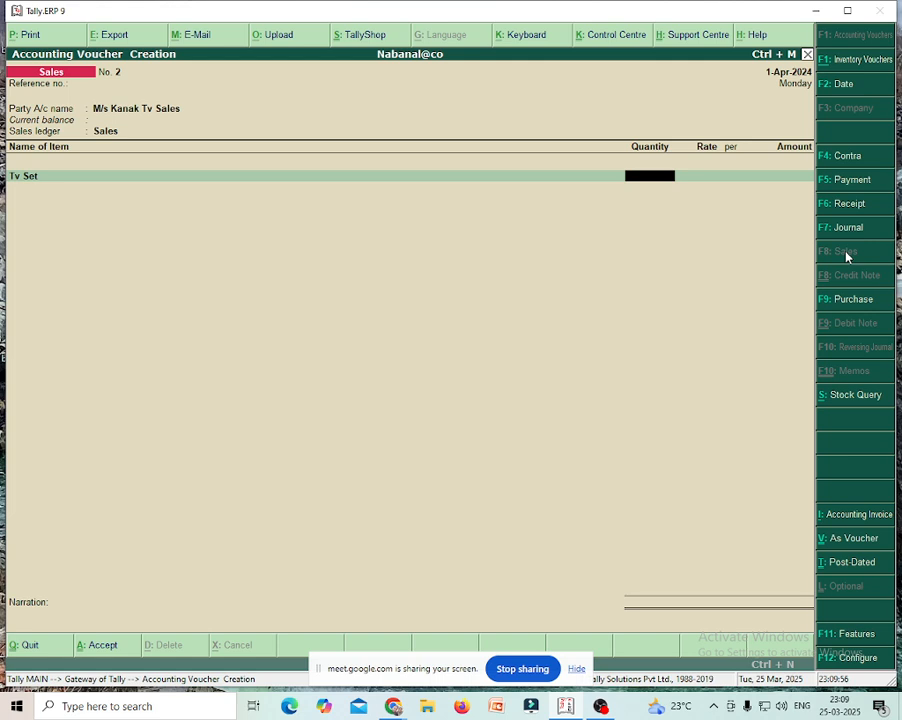
text(2)
key(Return)
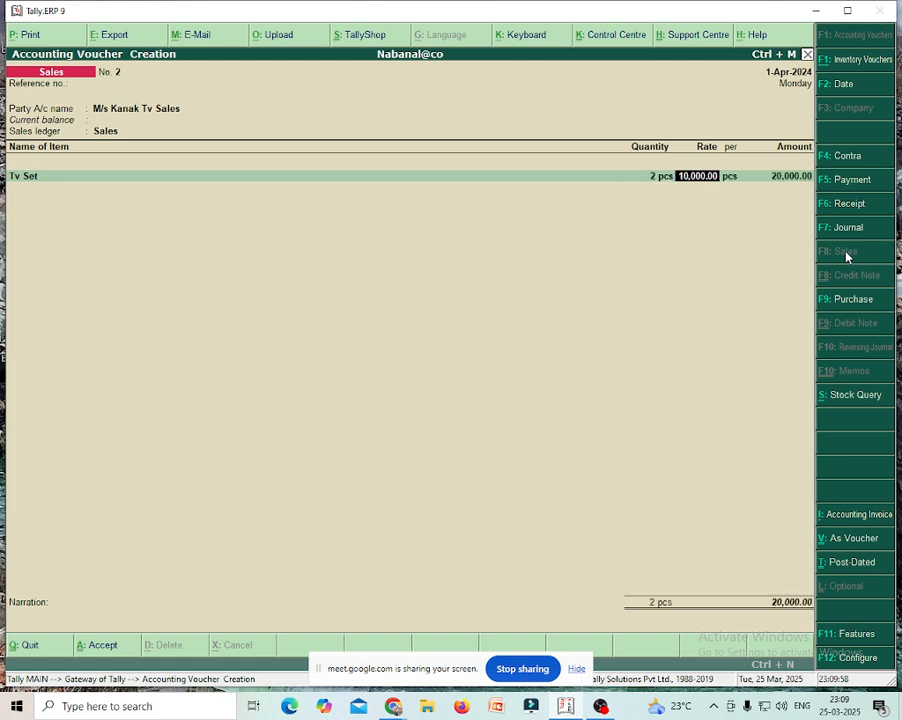
text(9500)
key(Return)
key(Return)
key(Return)
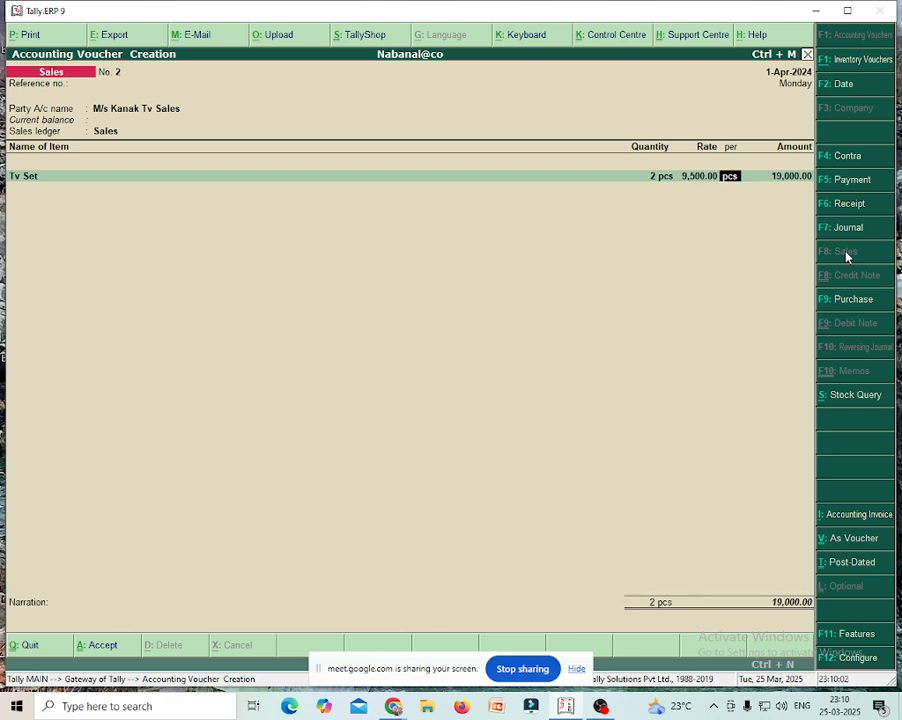
key(Return)
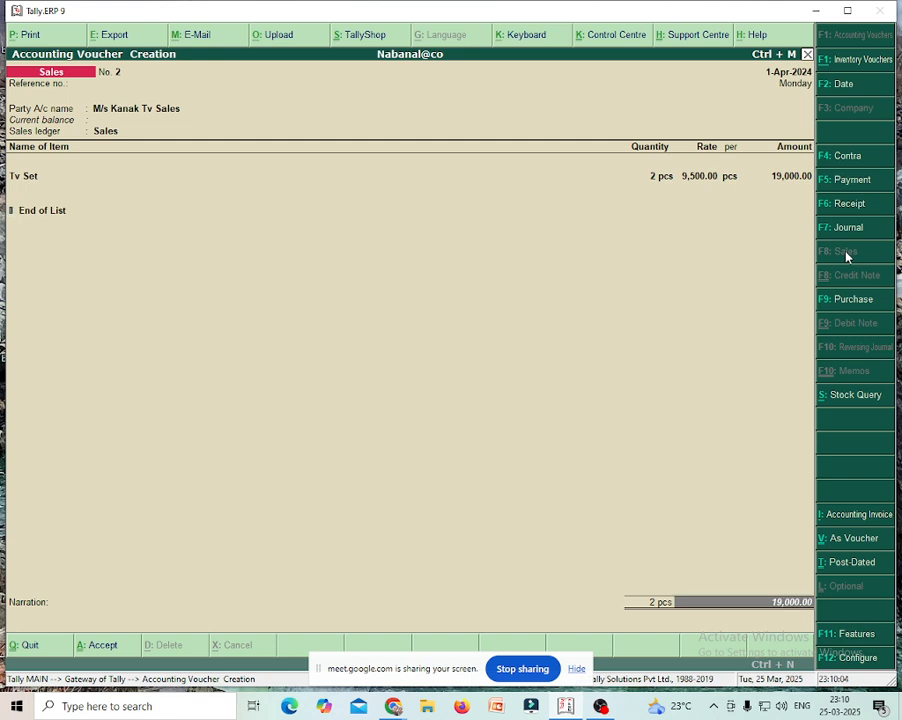
key(Return)
key(Return)
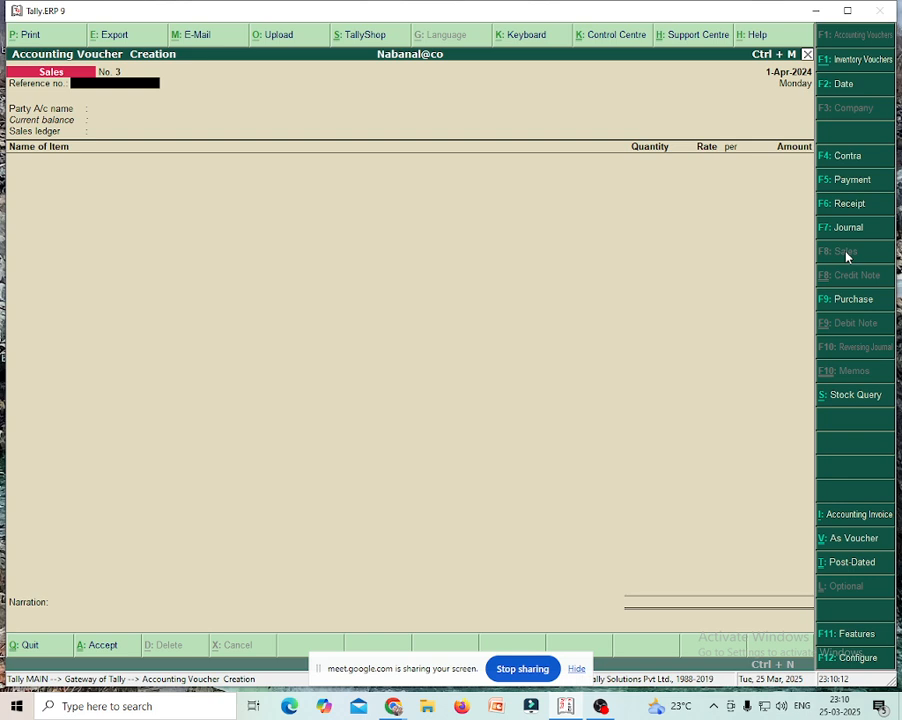
- Record a receipt of 1,250 from Service Charge Receive into Cash
click(860, 205)
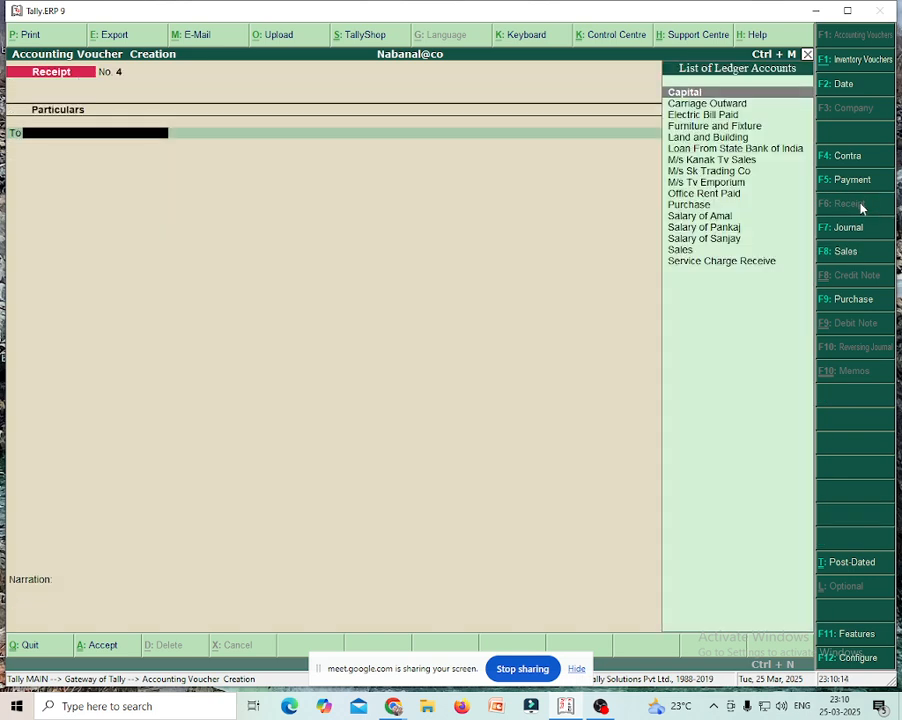
click(711, 264)
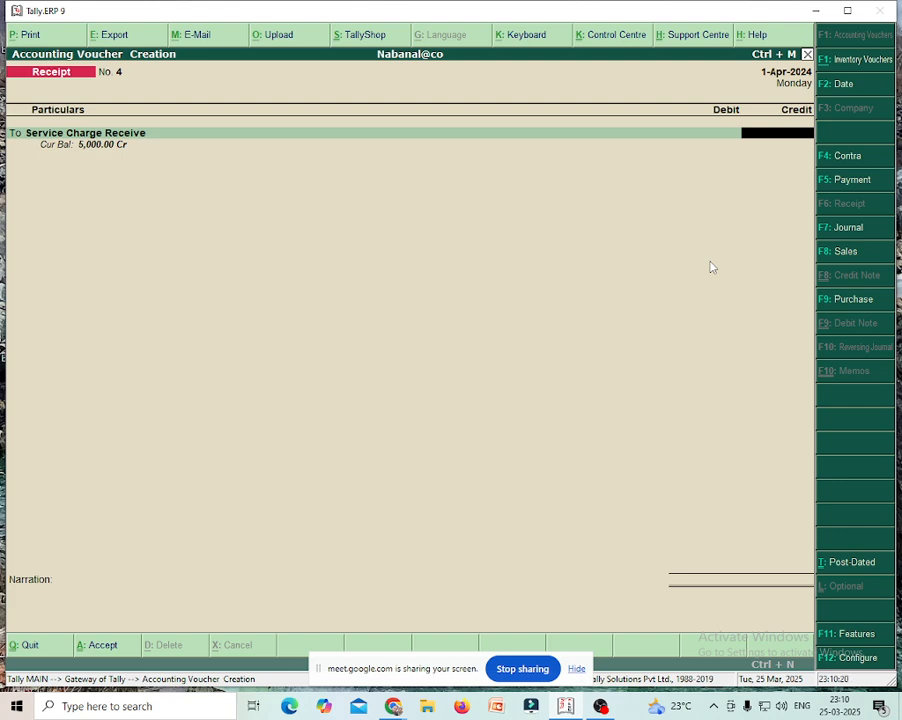
text(124)
key(BackSpace)
text(50)
key(Return)
key(Return)
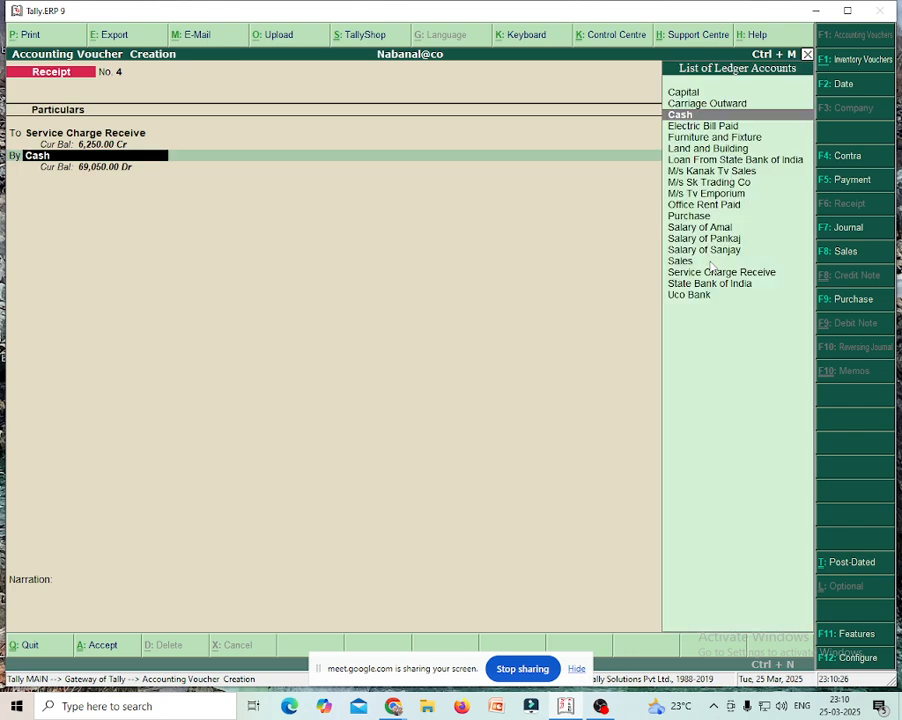
key(Return)
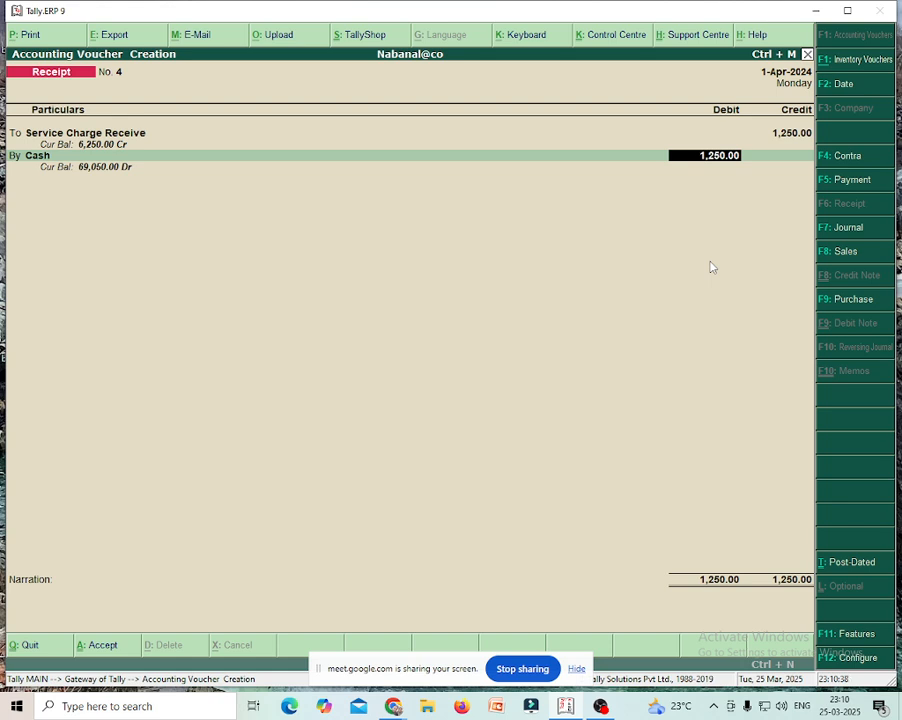
key(Return)
key(Return)
key(Return)
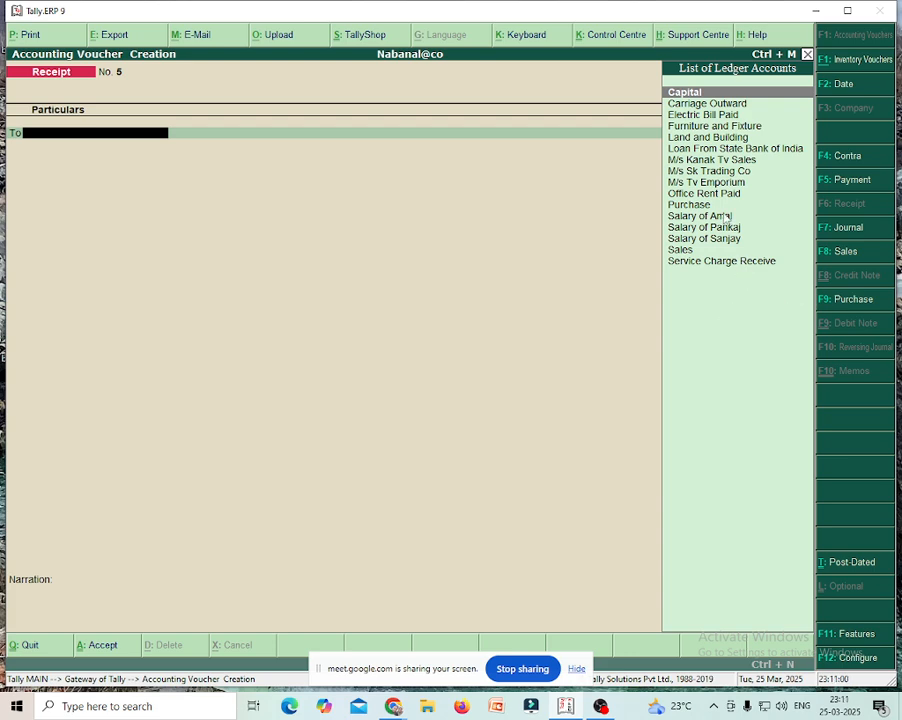
- Enter Receipt No. 5: 15,000 credited to M/s Kanak Tv Sales, debited to Cash
click(705, 161)
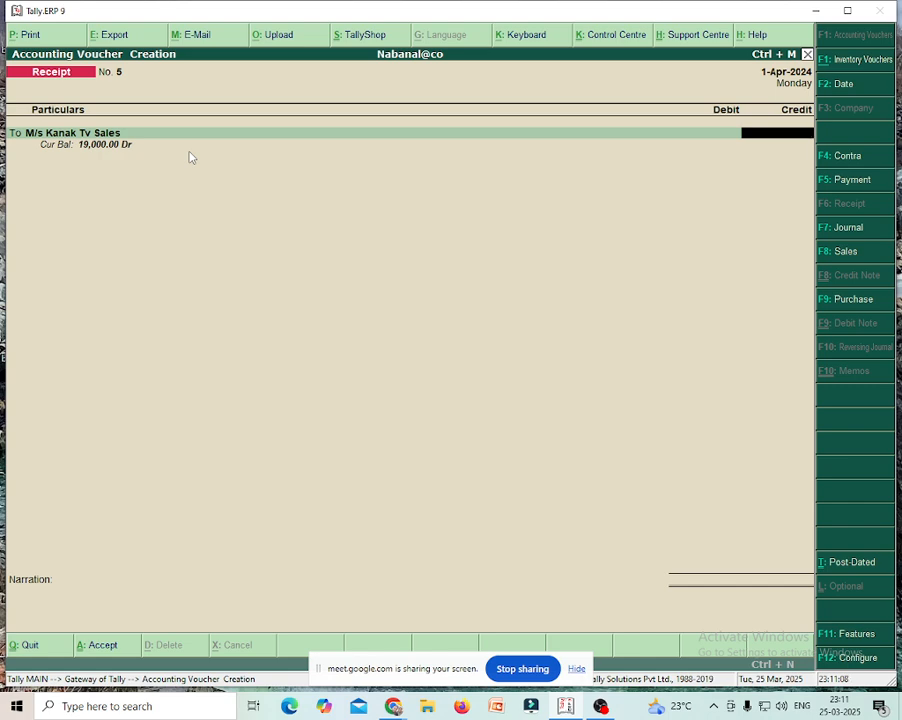
text(15000)
key(Return)
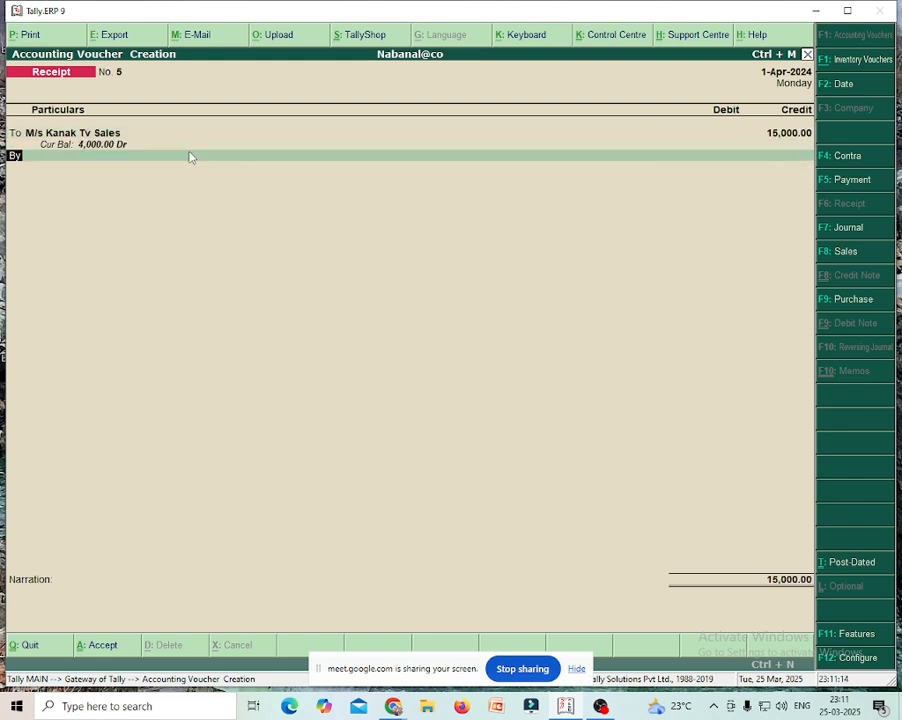
key(Return)
key(Down)
key(Down)
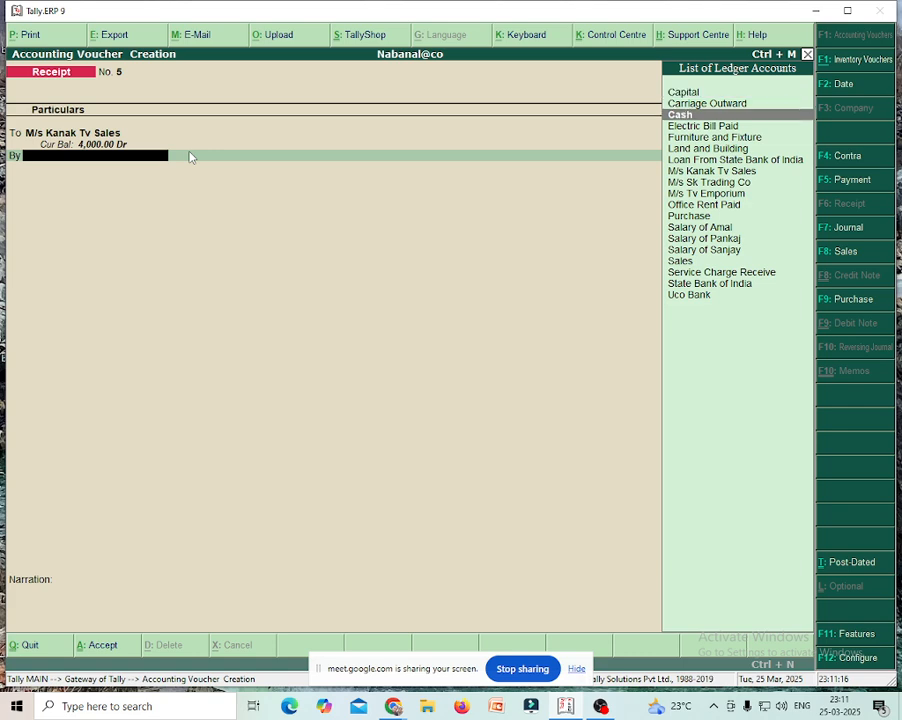
key(Return)
key(Return)
key(Return)
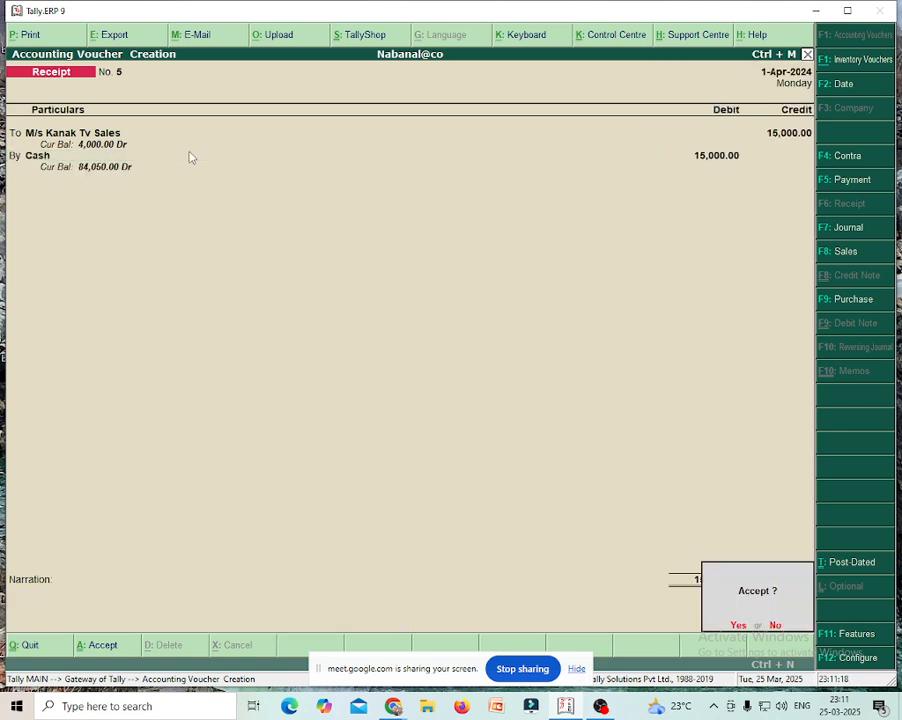
key(Return)
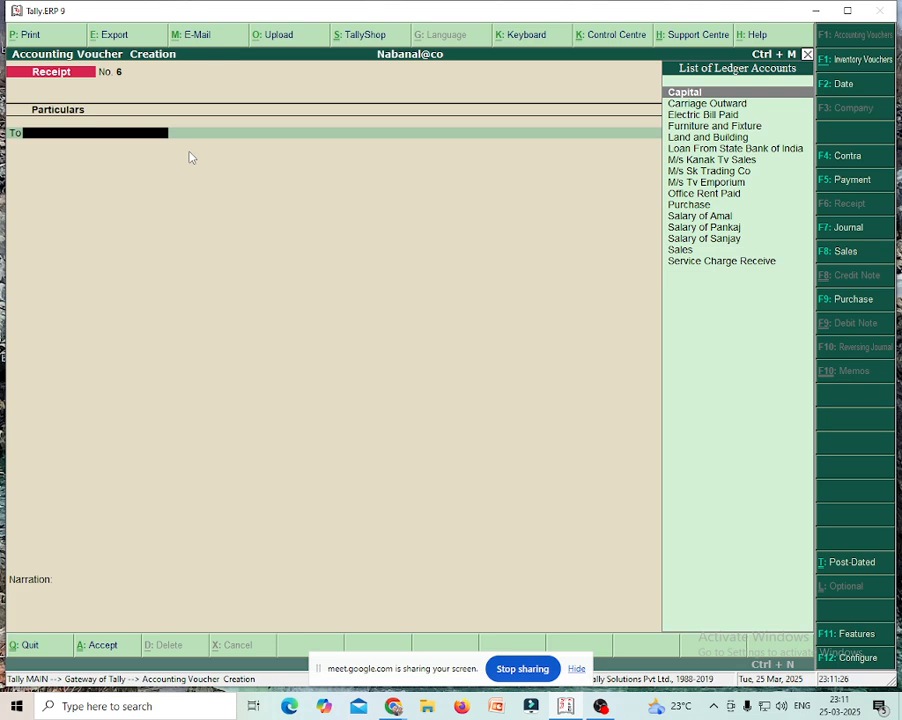
- Start a Contra voucher crediting Cash with 15,000
click(842, 158)
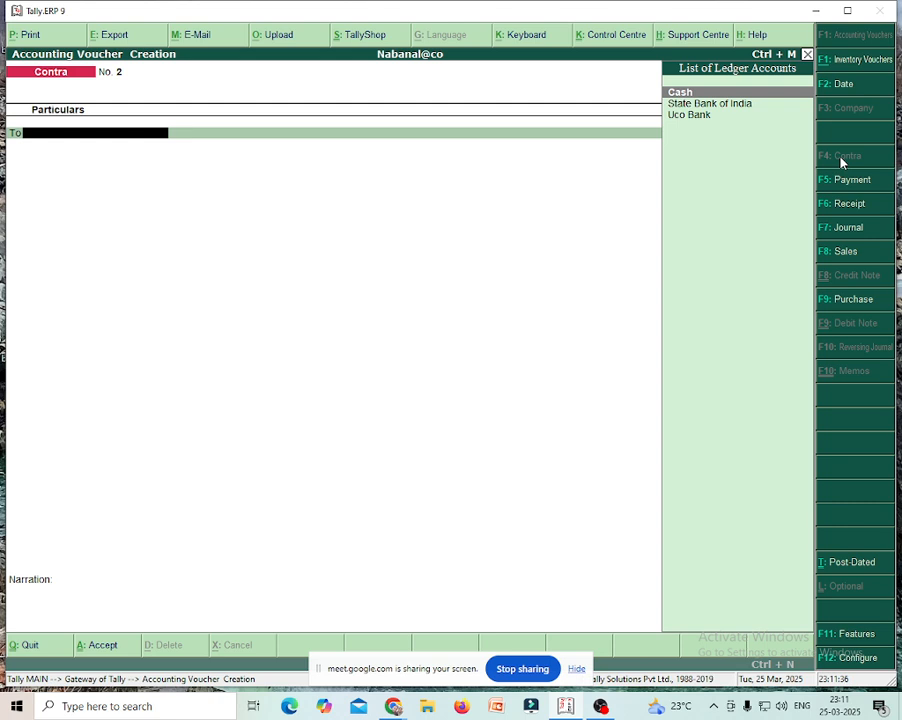
click(679, 93)
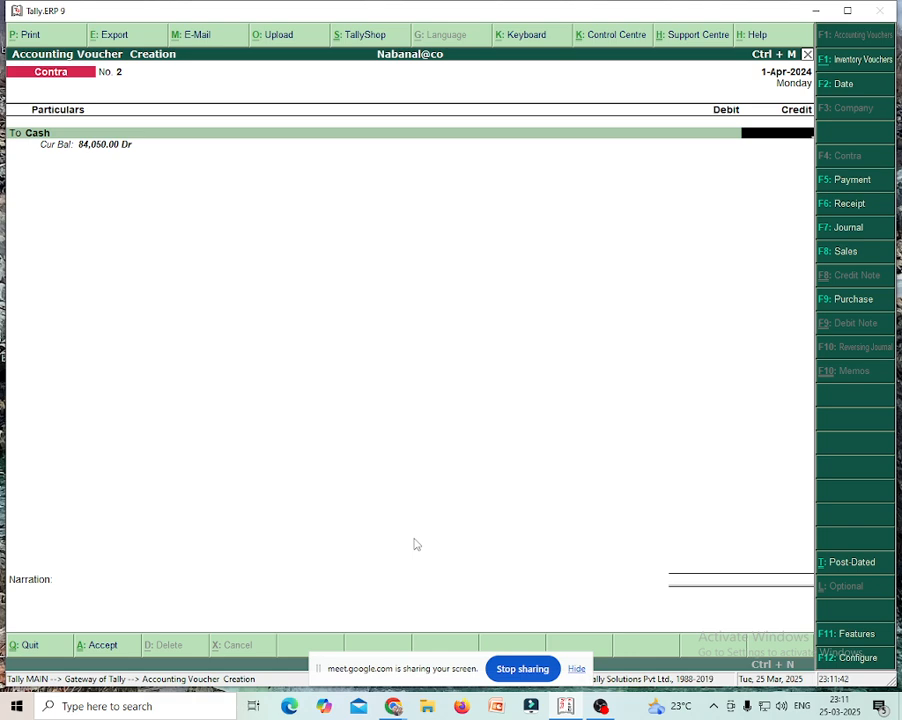
text(15000)
key(Return)
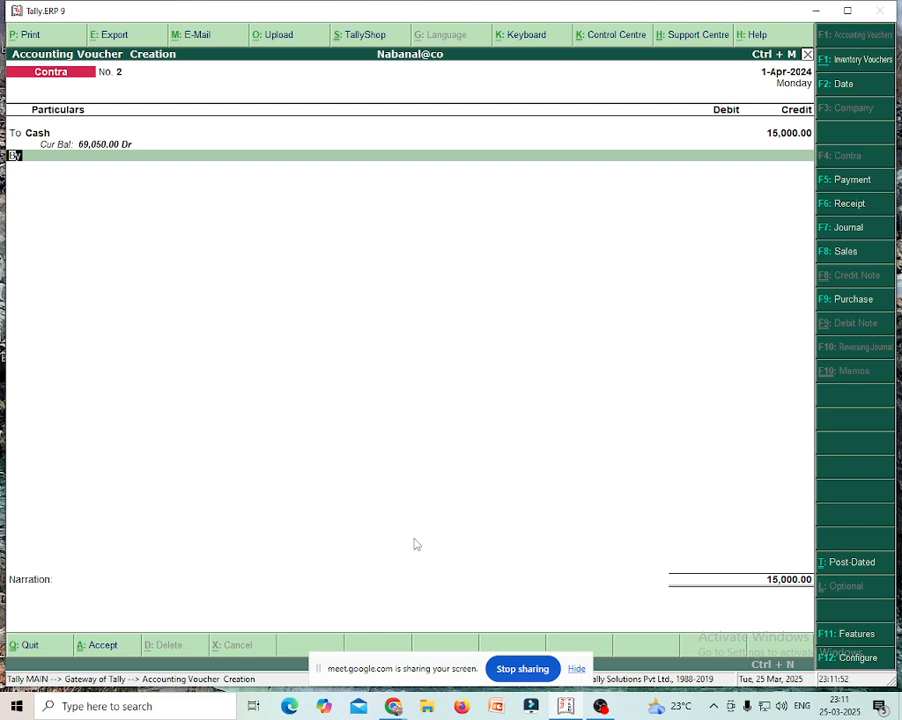
- Debit State Bank of India 15,000.00, skip the denominations, and save Contra No. 2
key(Return)
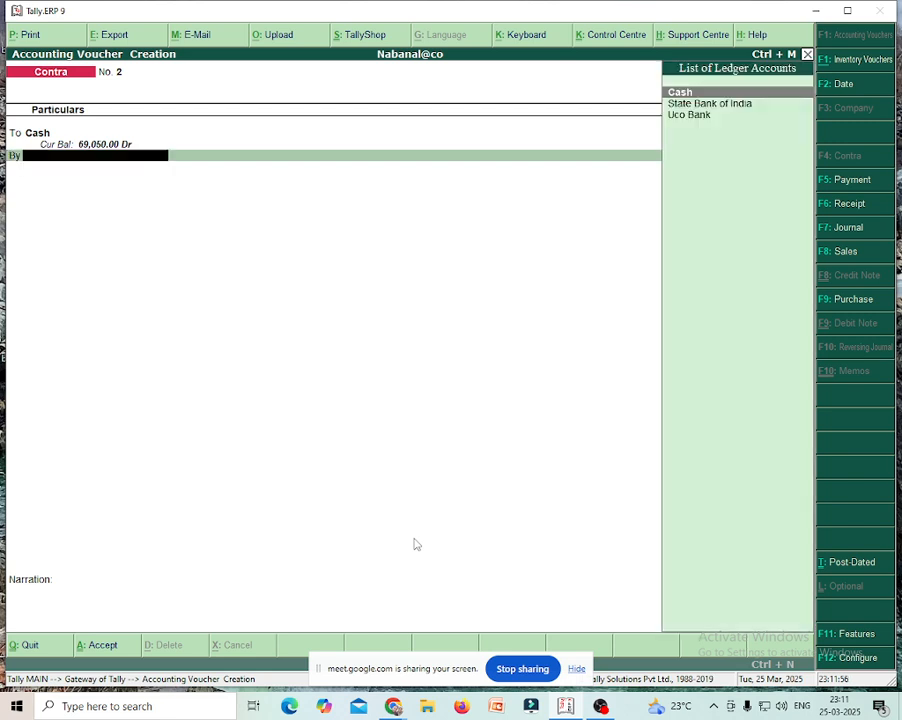
key(Down)
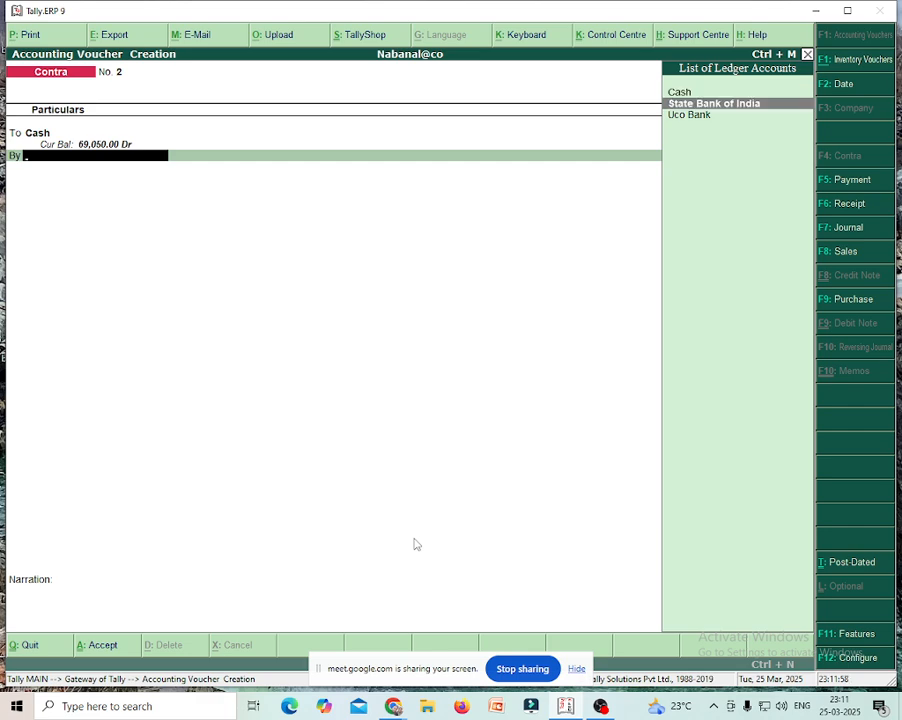
key(Return)
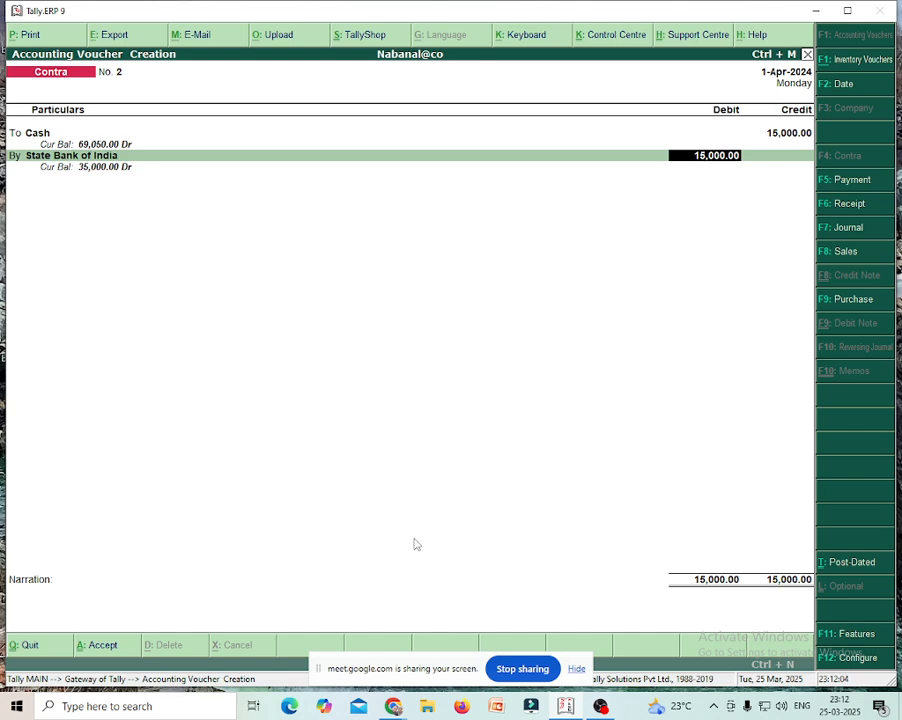
key(Return)
key(Return)
key(Return)
key(Return)
key(Return)
key(Return)
key(Return)
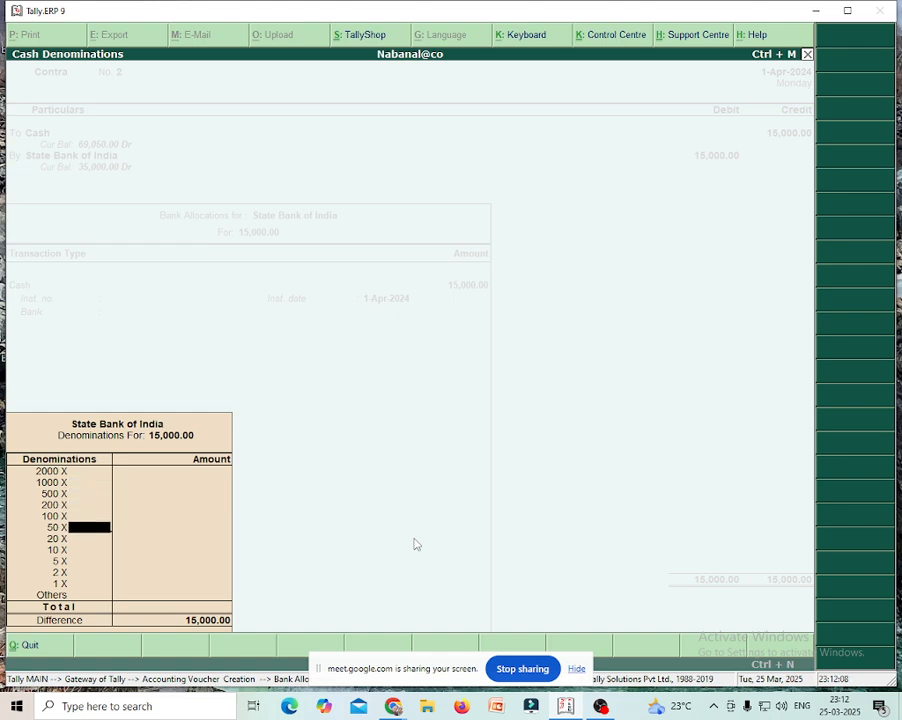
key(Return)
key(Return)
key(Return)
key(Return)
key(Return)
key(Return)
key(Return)
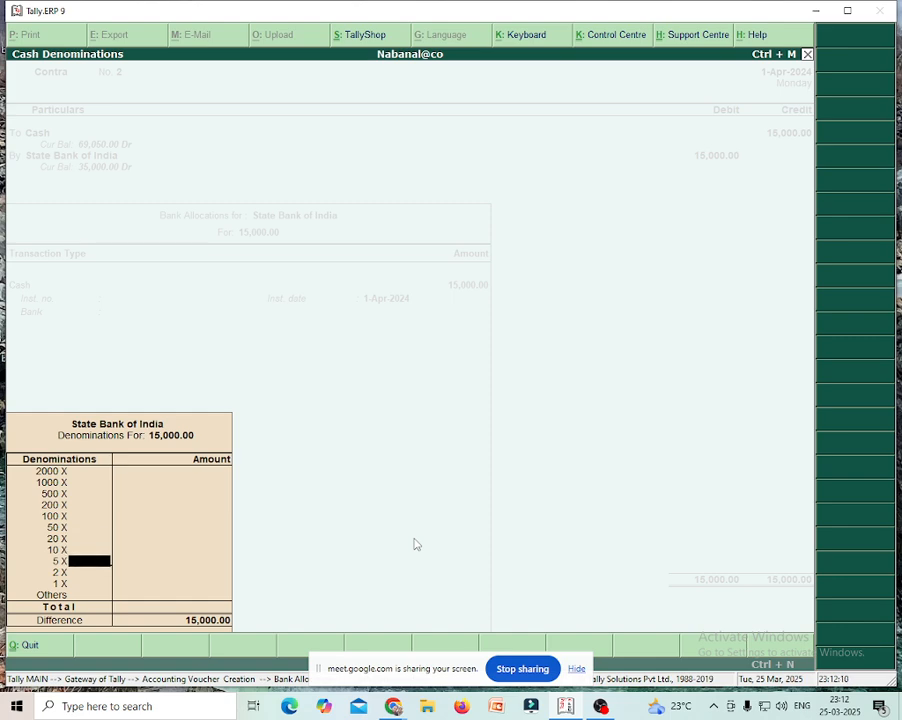
key(Return)
key(Return)
key(Return)
key(Return)
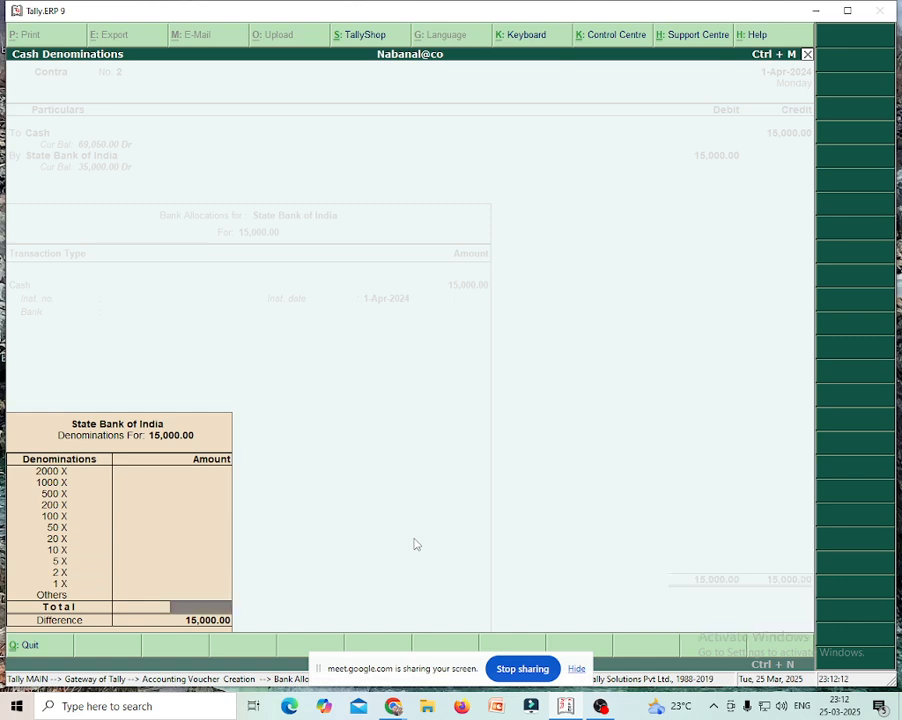
key(Return)
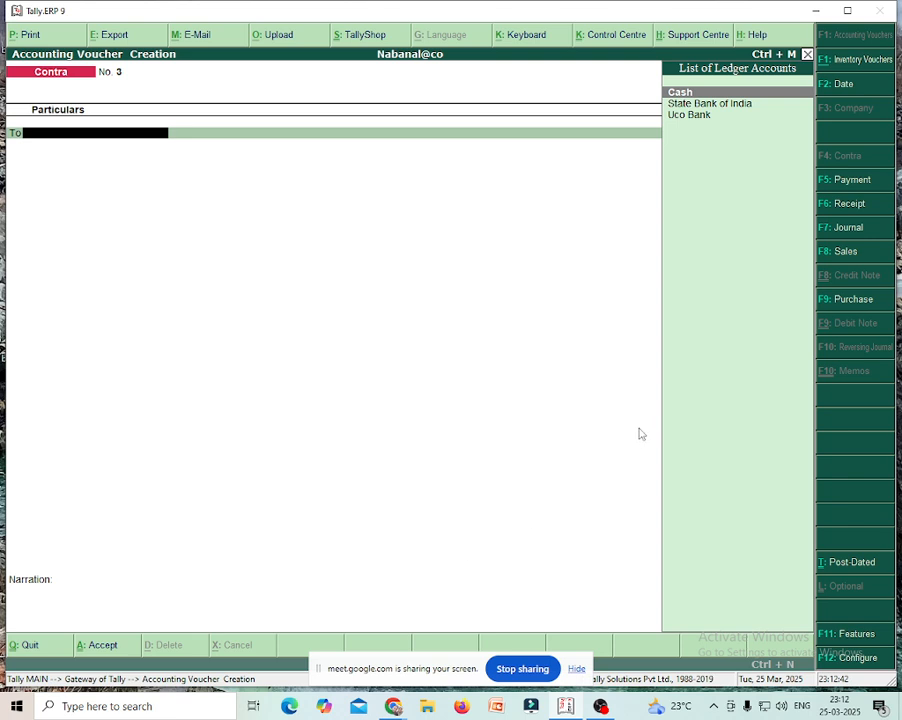
- Pay 250 for Carriage Outward from Cash as Payment voucher No. 5
click(850, 182)
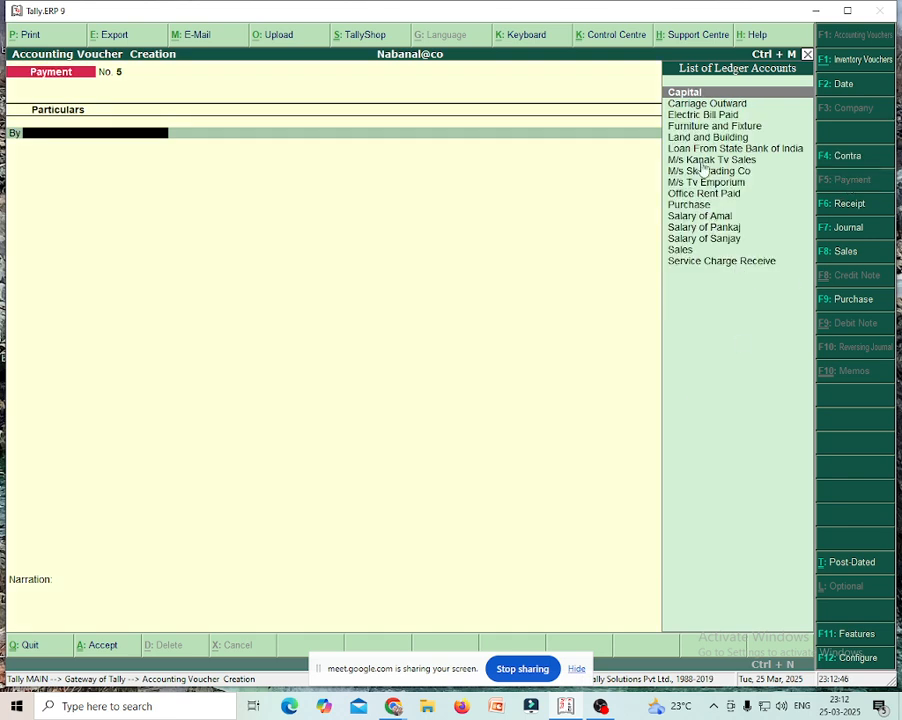
click(704, 104)
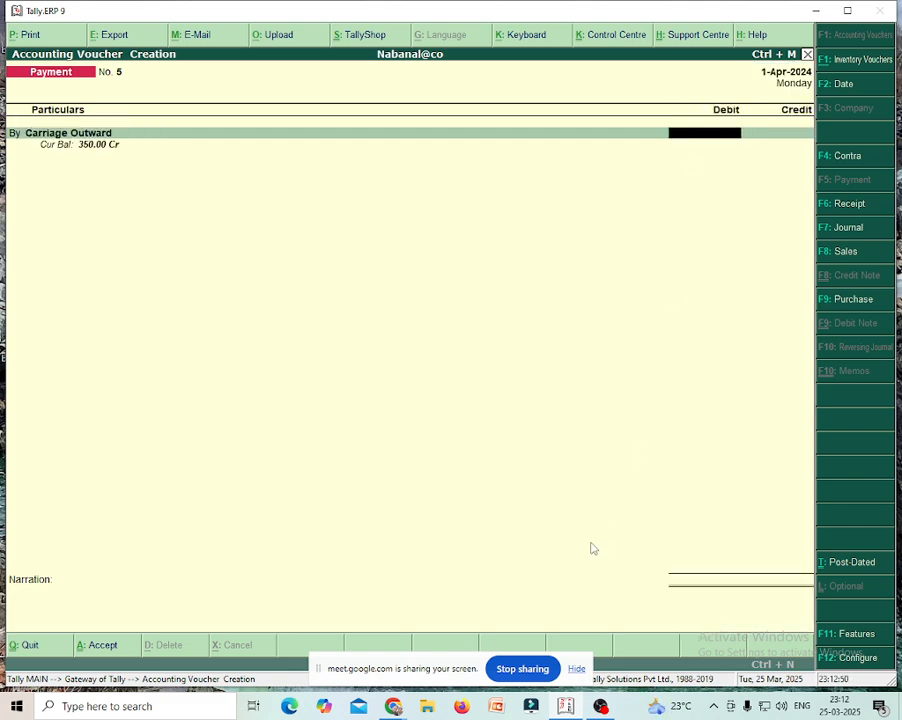
text(250)
key(Return)
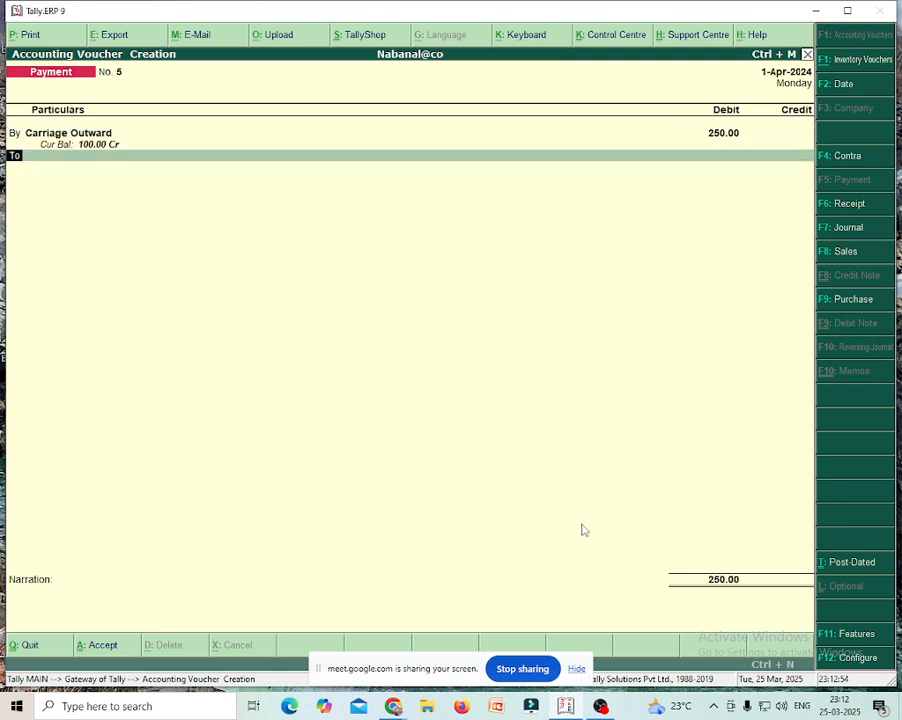
key(Return)
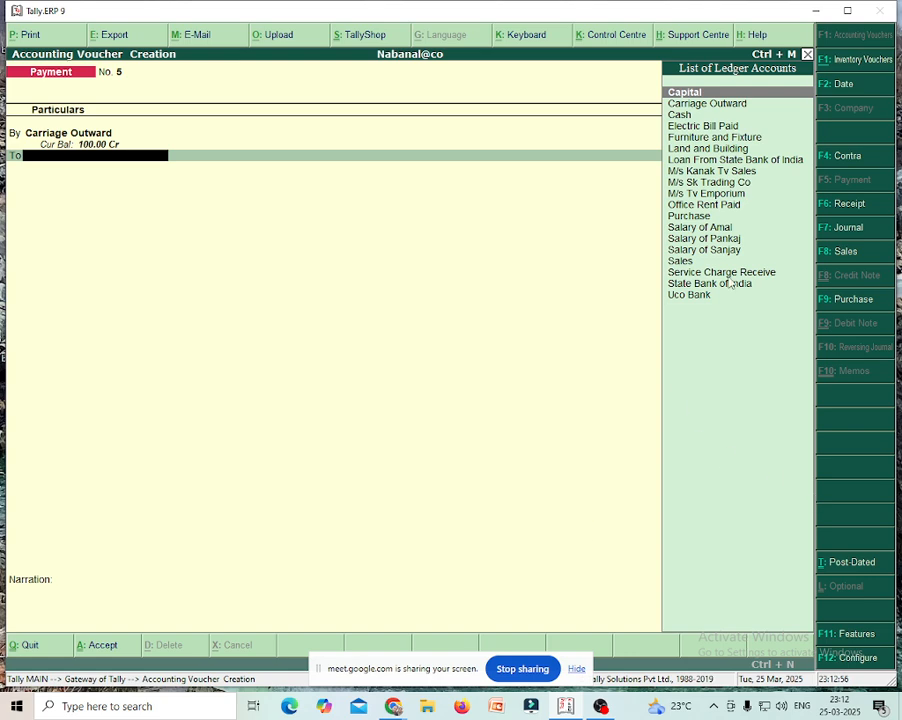
click(680, 115)
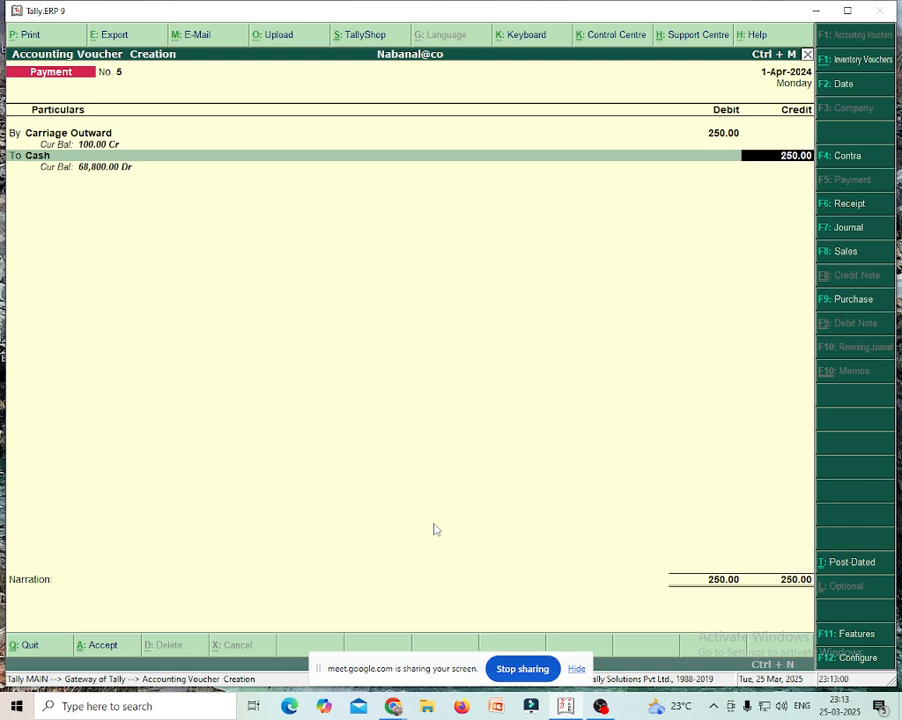
key(Return)
key(Return)
key(Return)
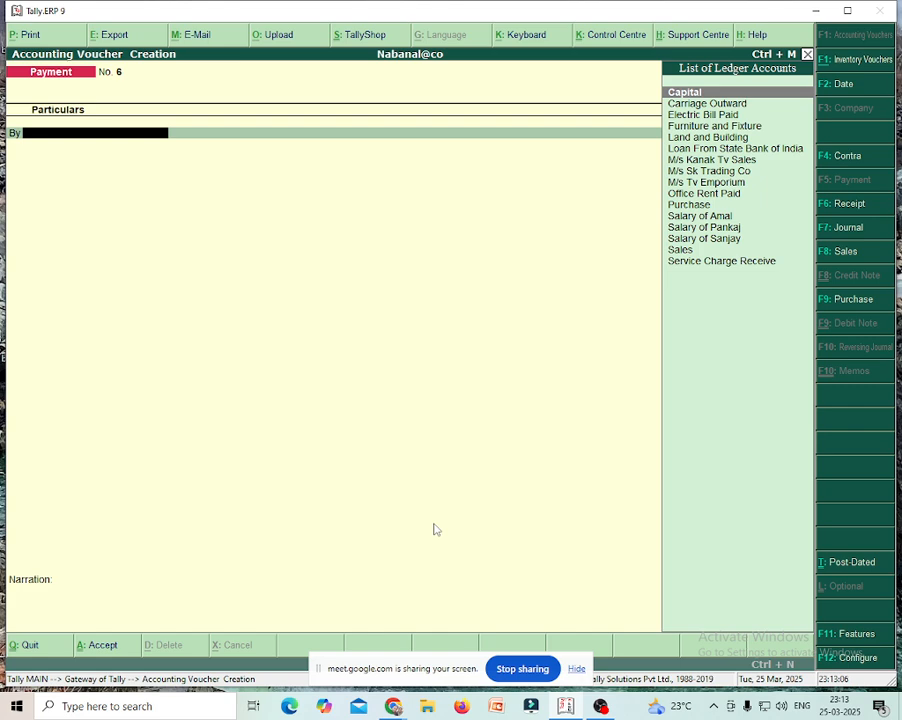
key(Escape)
- Quit voucher entry and review the Profit & Loss A/c report
key(Return)
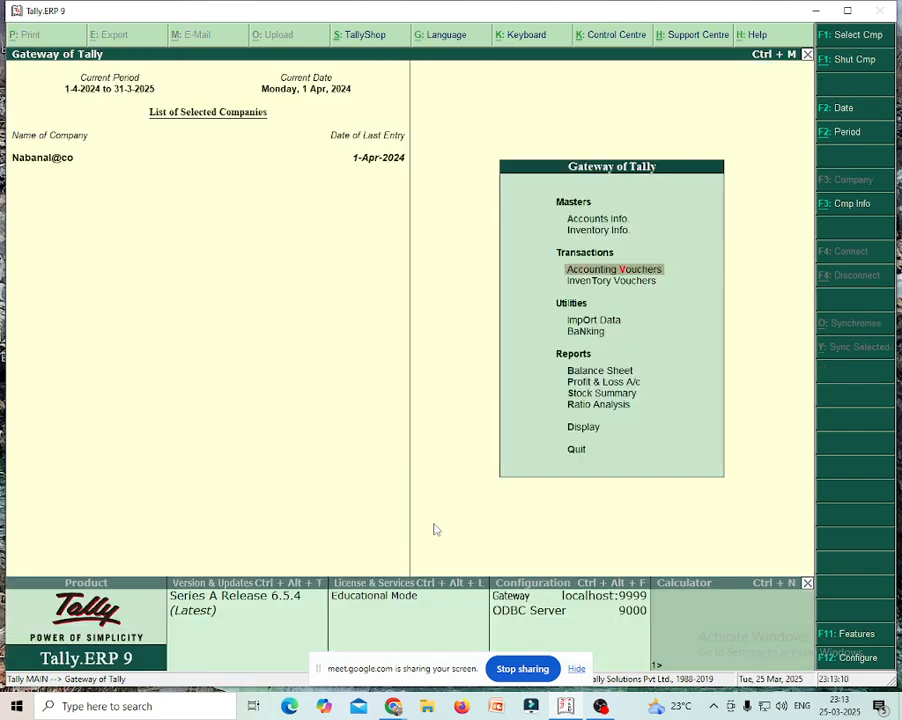
key(Down)
key(Down)
key(Down)
key(Down)
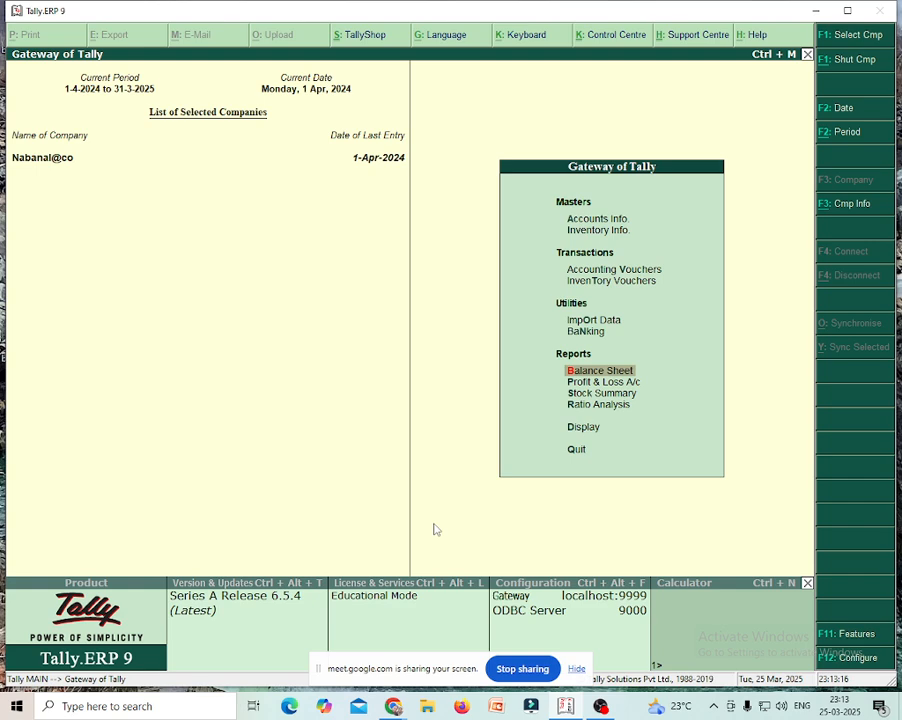
key(Down)
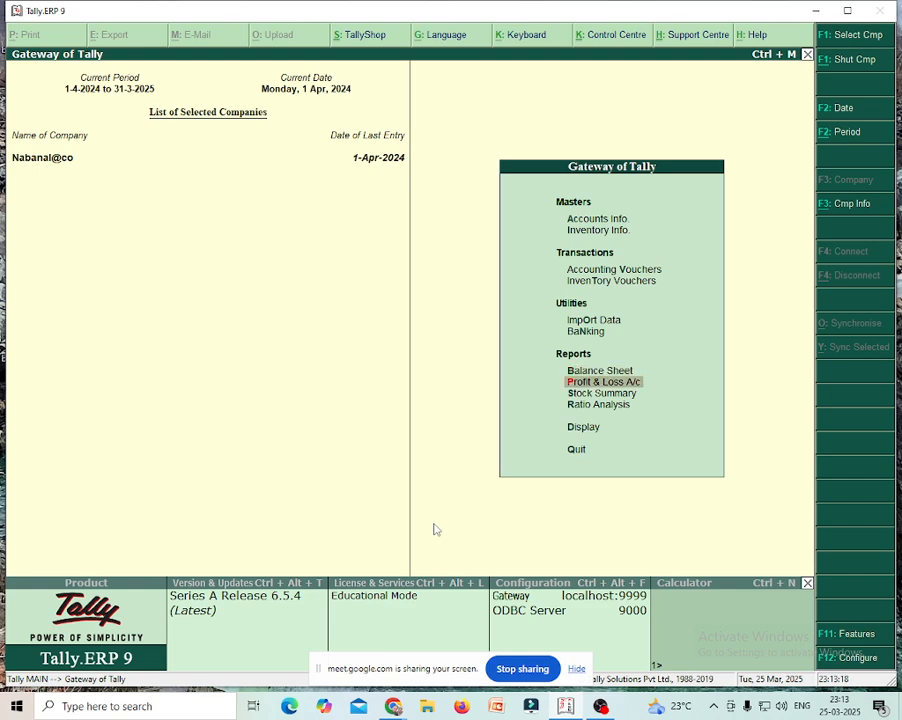
key(Return)
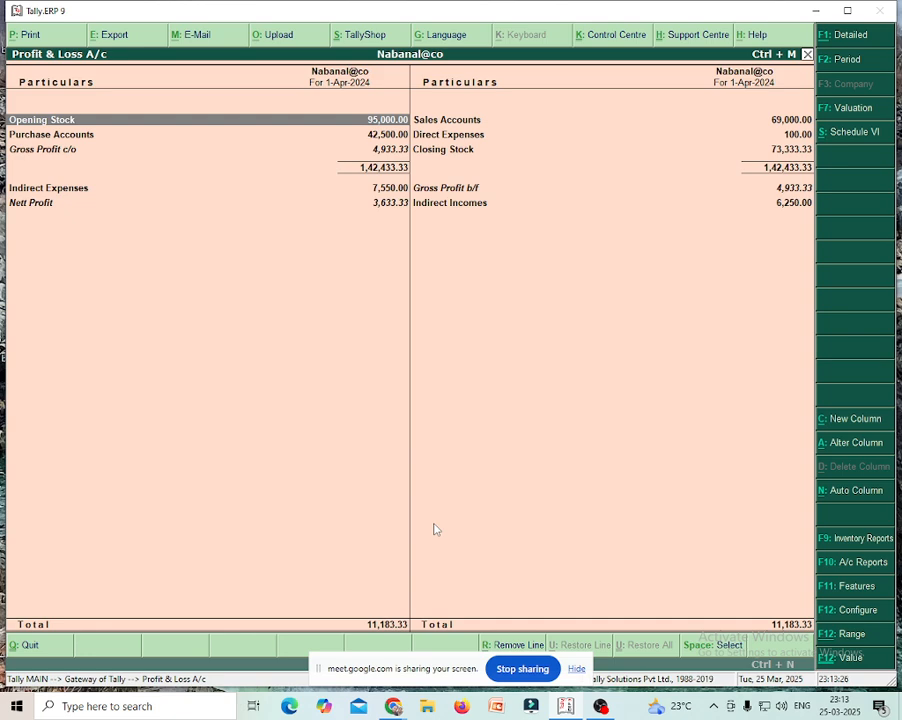
key(Escape)
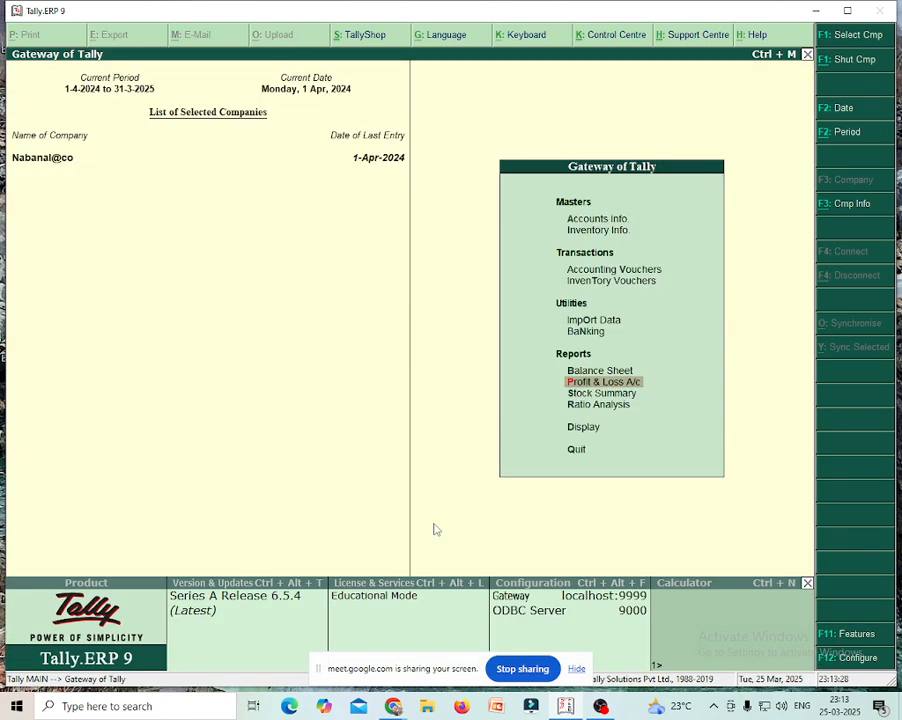
- Display the Balance Sheet, totalling 7,51,133.33 on both sides
key(Up)
key(Return)
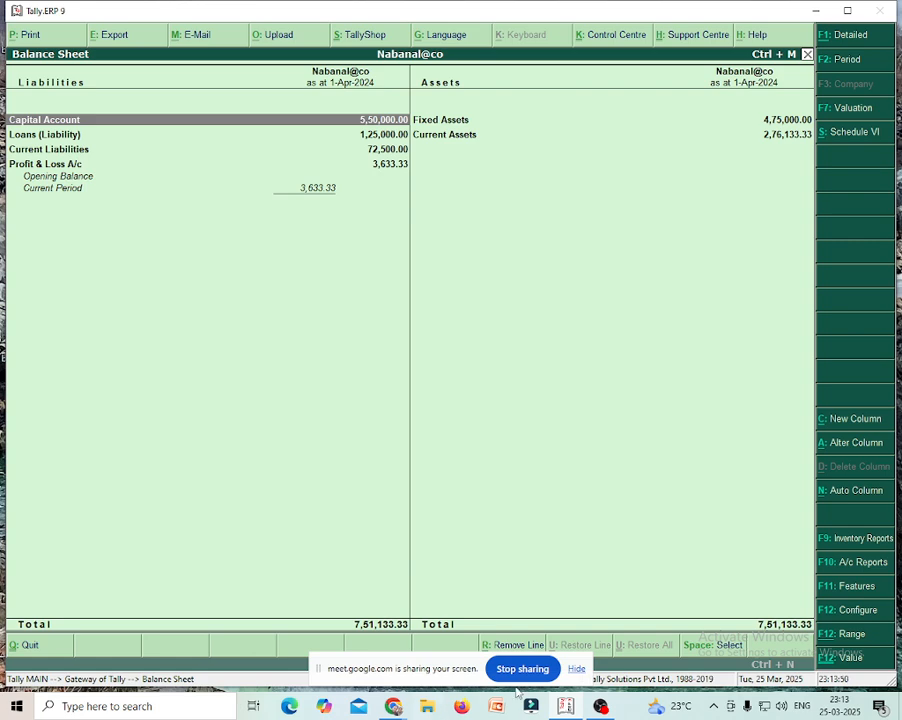
mouse_move(600, 710)
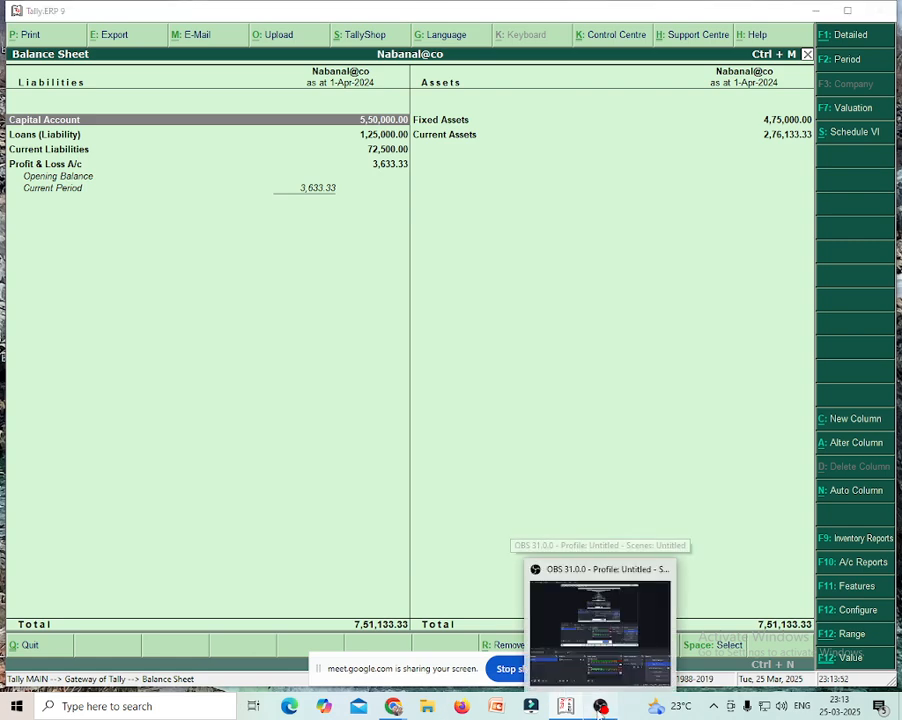